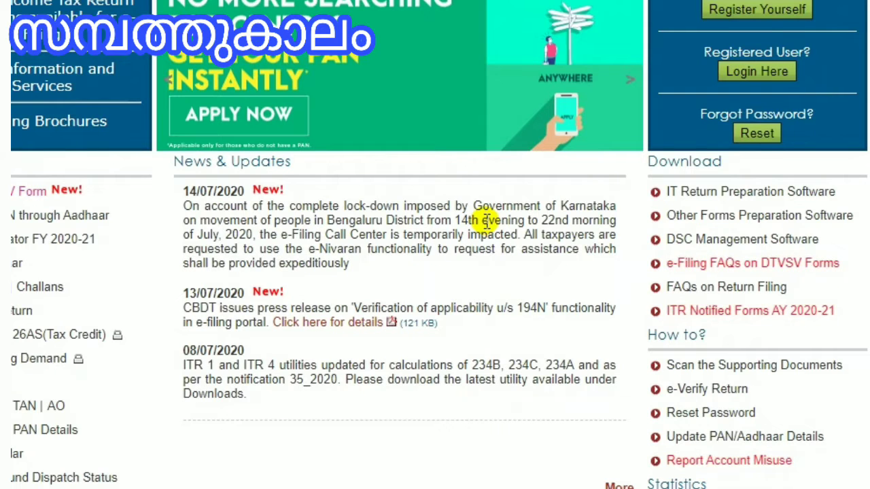
Step: Open the login page for registered users of the e-filing portal
{"action": "scroll", "coordinate": [485, 219], "scroll_direction": "up", "scroll_amount": 1}
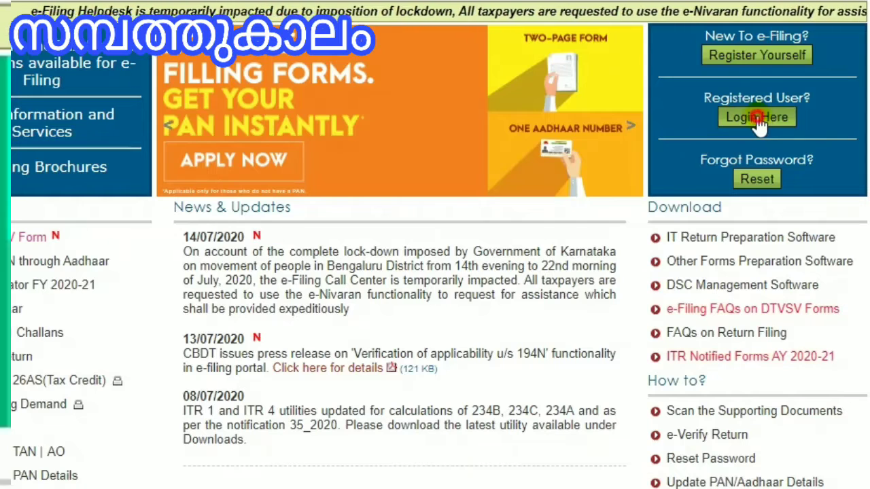
{"action": "left_click", "coordinate": [759, 119]}
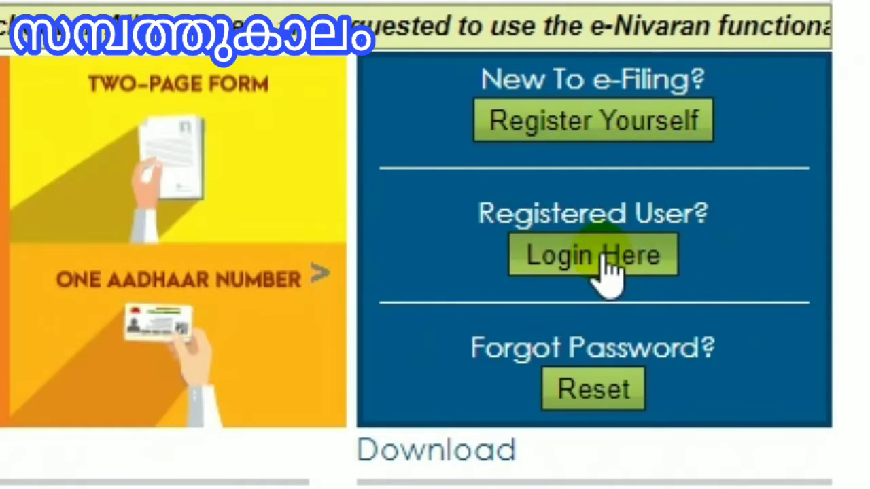
{"action": "left_click", "coordinate": [596, 258]}
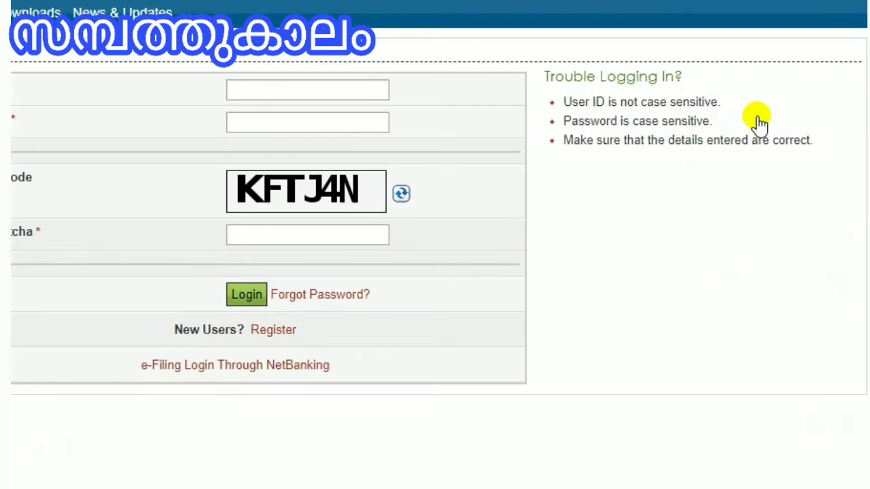
Step: Enter the user ID (the PAN) in the login form
{"action": "left_click", "coordinate": [321, 92]}
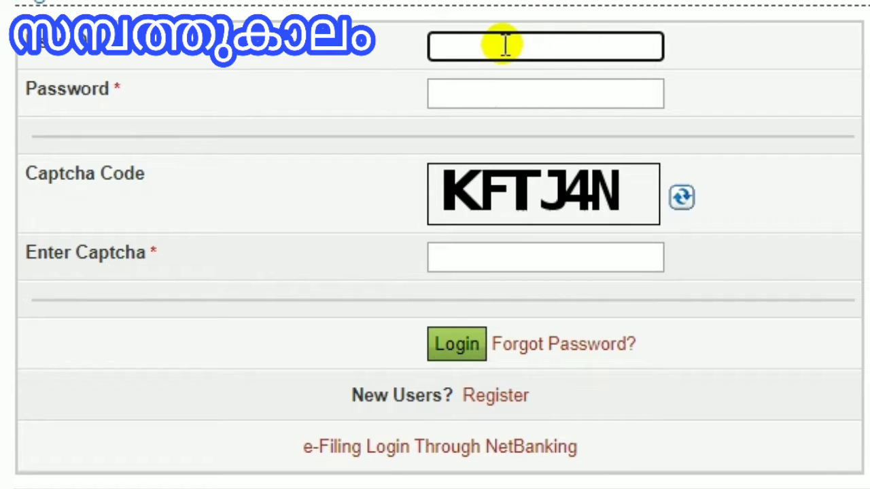
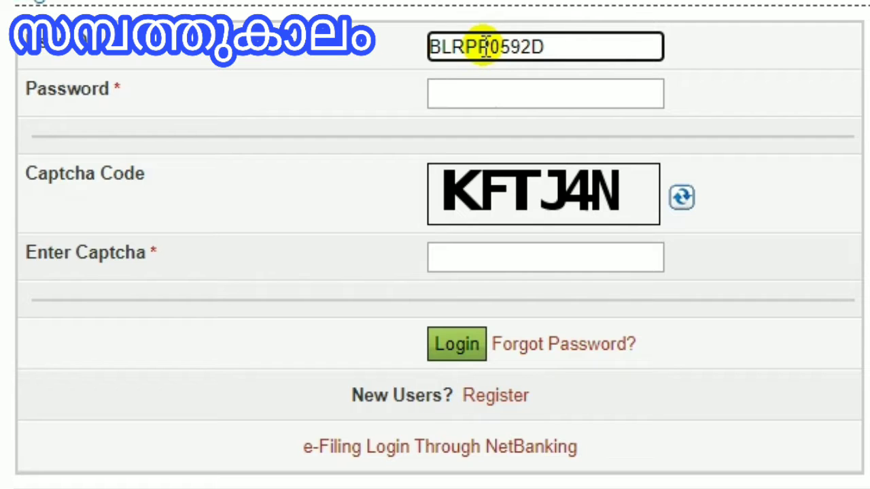
Step: Enter the account password
{"action": "left_click", "coordinate": [456, 95]}
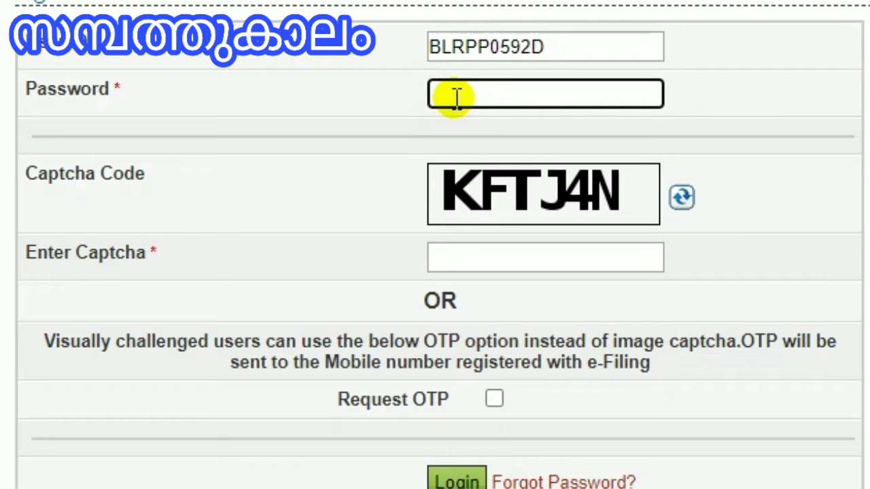
{"action": "type", "text": "••••••••••"}
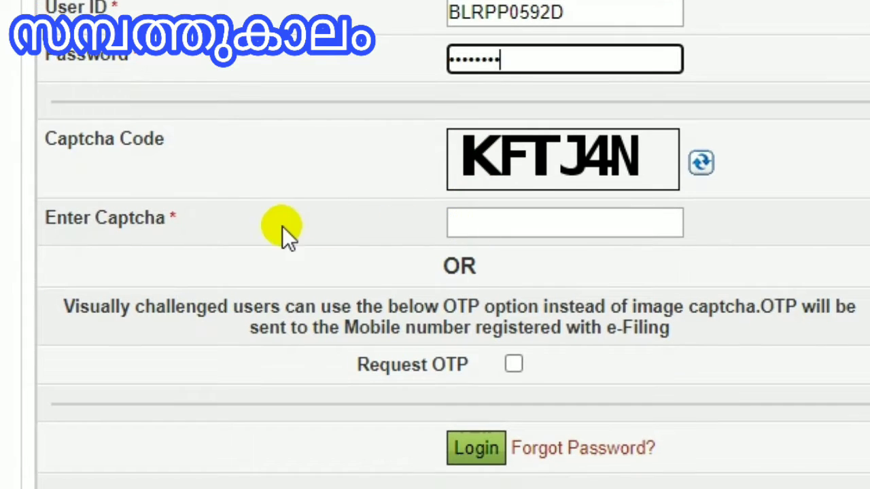
Step: Enter the displayed captcha code and log in to the portal
{"action": "left_click", "coordinate": [498, 225]}
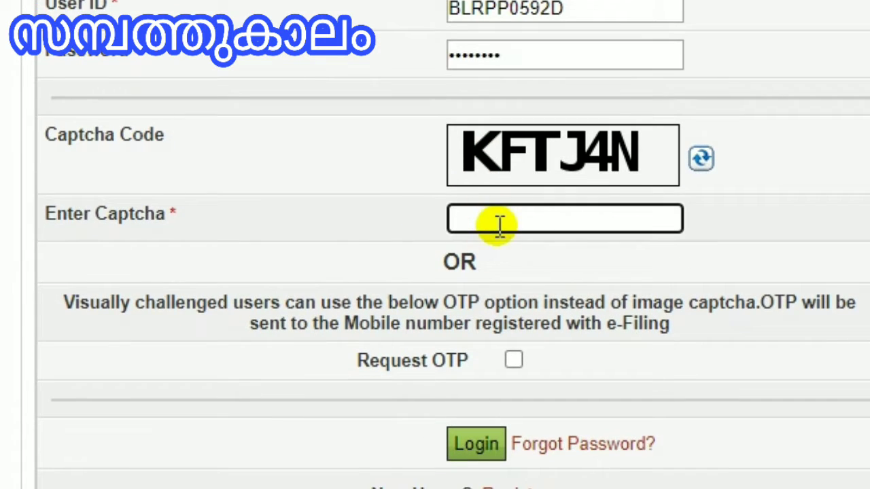
{"action": "type", "text": "KFTJ"}
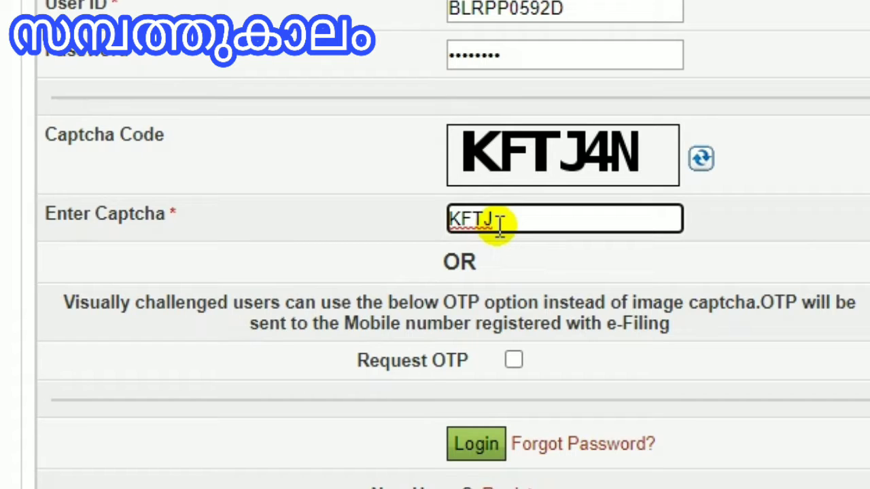
{"action": "type", "text": "4N"}
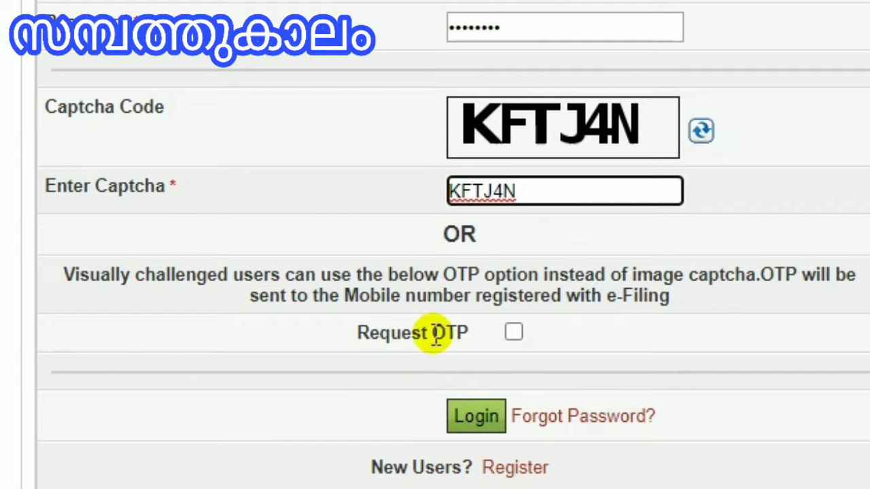
{"action": "scroll", "coordinate": [475, 258], "scroll_direction": "up", "scroll_amount": 1}
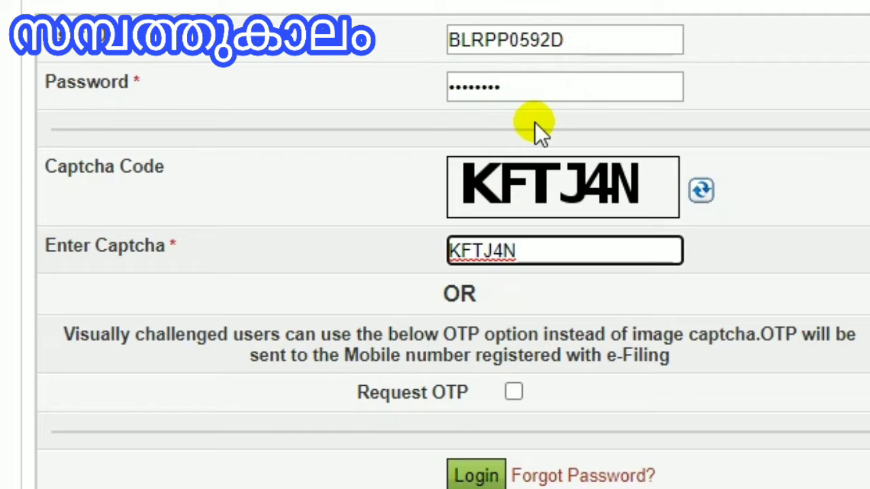
{"action": "scroll", "coordinate": [469, 353], "scroll_direction": "down", "scroll_amount": 1}
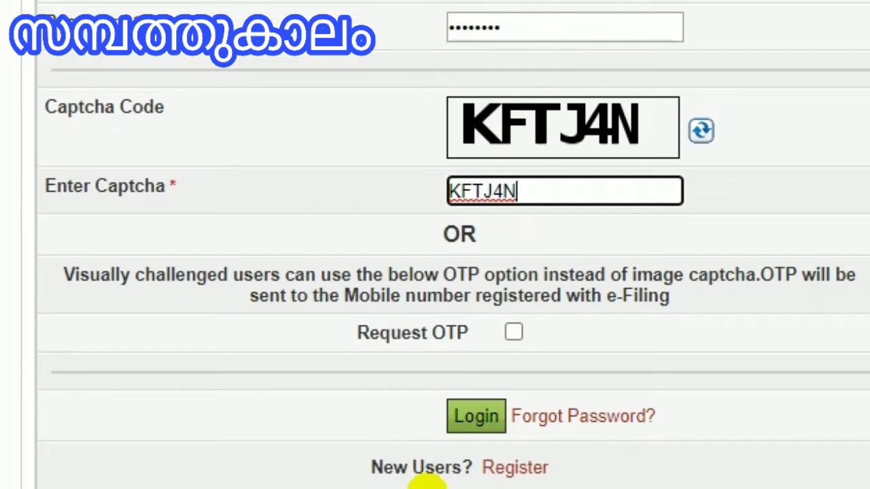
{"action": "left_click", "coordinate": [473, 424]}
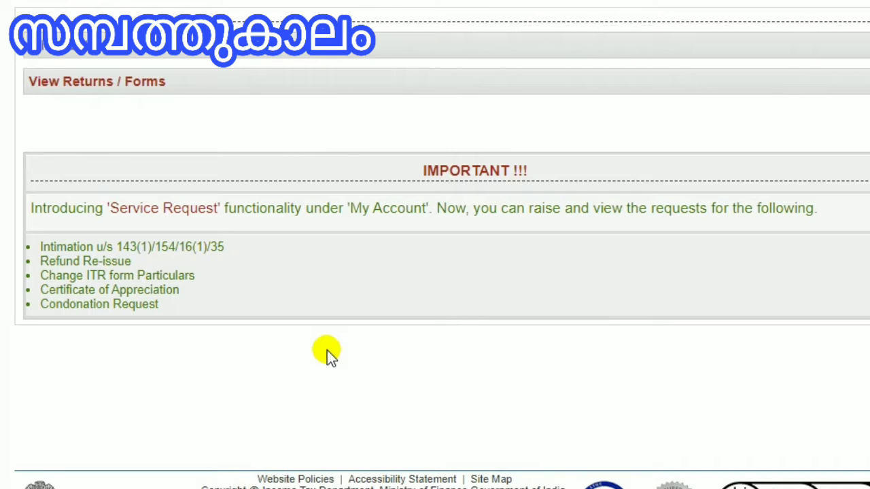
Step: Open Filing of Income Tax Return and set the assessment year to 2020-21
{"action": "scroll", "coordinate": [259, 213], "scroll_direction": "up", "scroll_amount": 1}
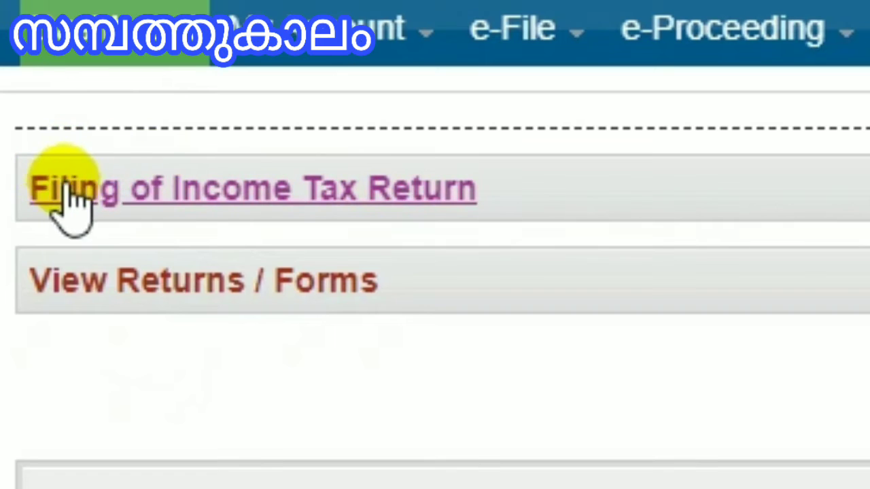
{"action": "left_click", "coordinate": [212, 186]}
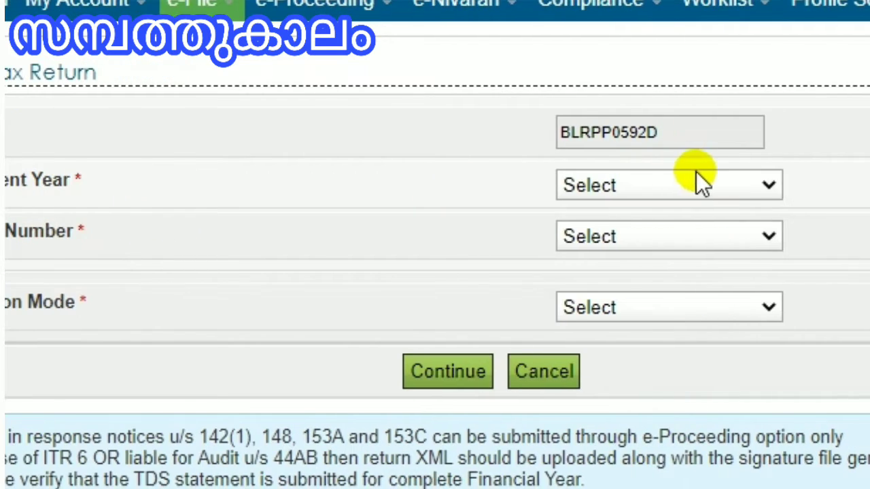
{"action": "left_click", "coordinate": [860, 184]}
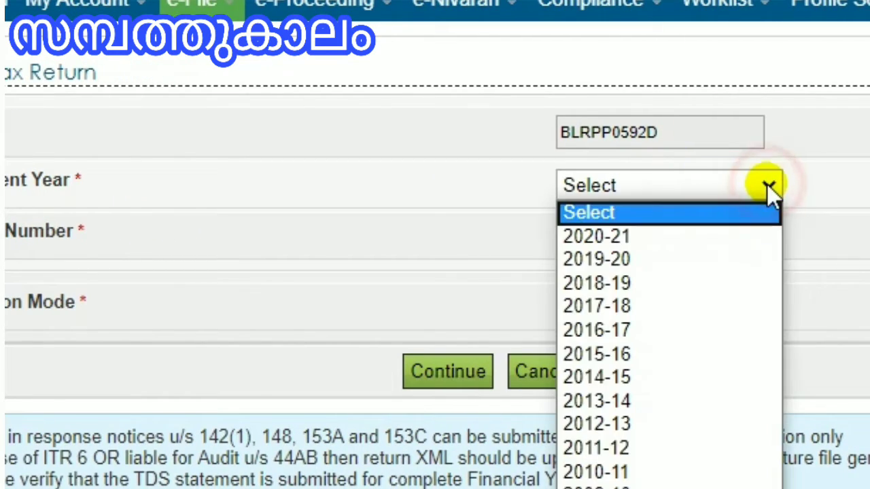
{"action": "left_click", "coordinate": [747, 237]}
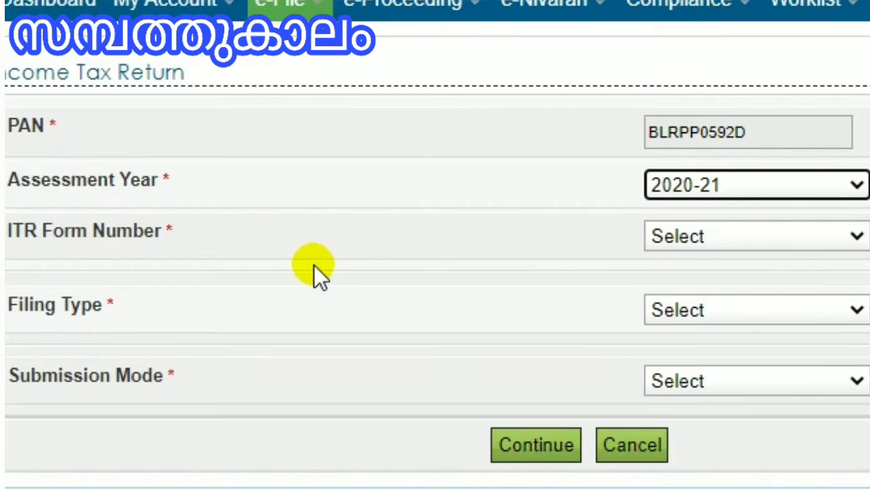
Step: Choose ITR-1 as the ITR form number
{"action": "left_click", "coordinate": [765, 236]}
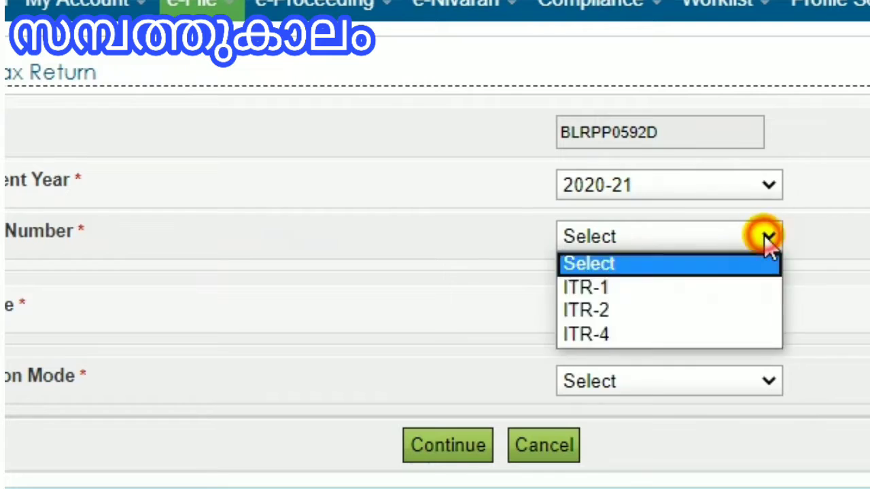
{"action": "left_click", "coordinate": [765, 236]}
{"action": "left_click", "coordinate": [765, 237]}
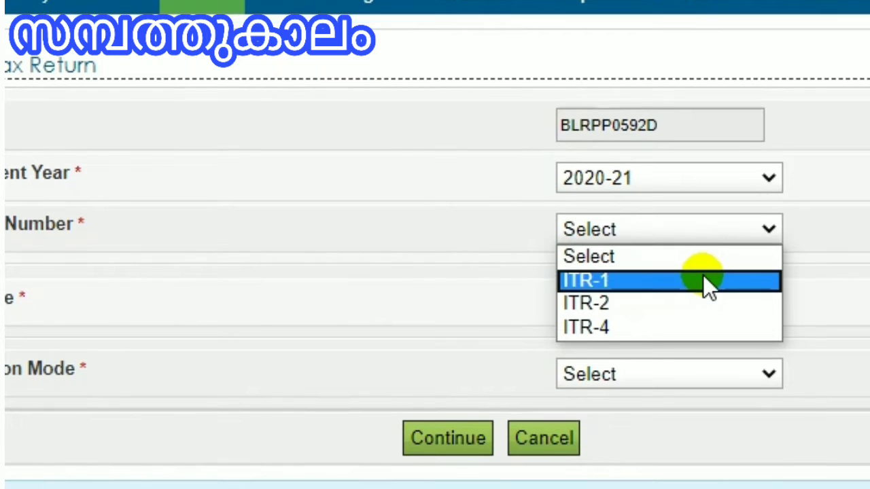
{"action": "left_click", "coordinate": [704, 276]}
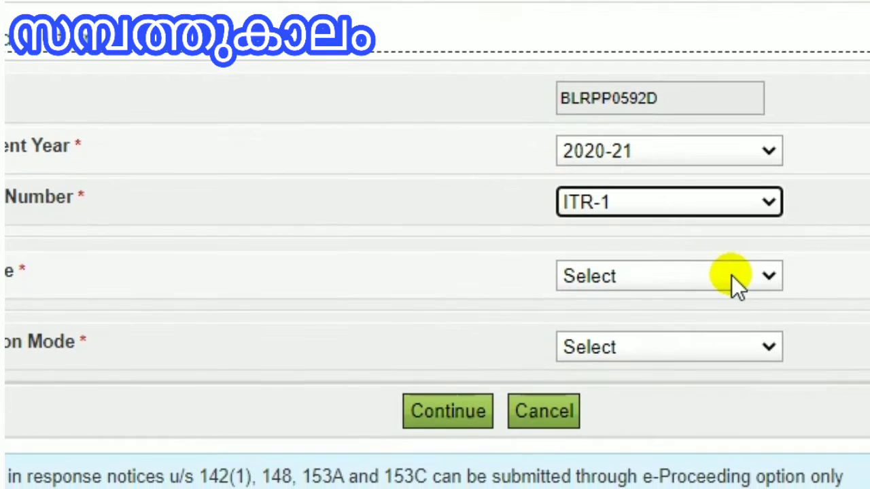
Step: Set the filing type to Original/Revised Return and the submission mode to Prepare and Submit Online
{"action": "left_click", "coordinate": [732, 301]}
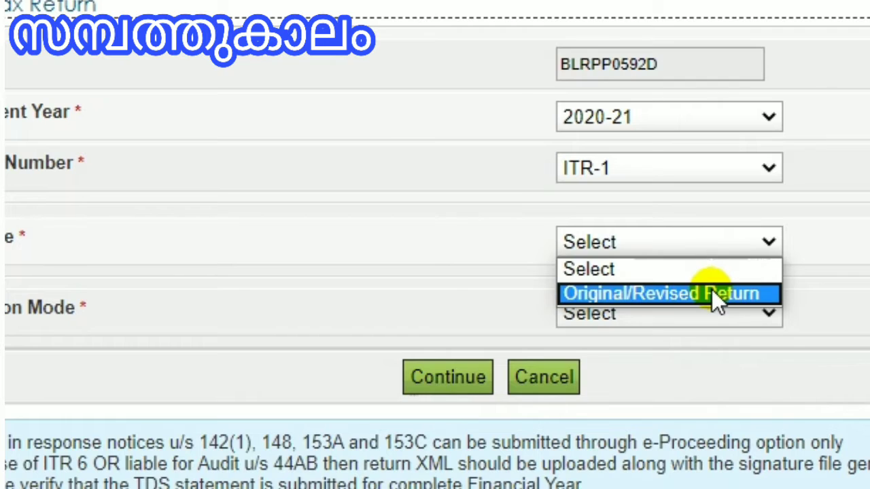
{"action": "left_click", "coordinate": [711, 293]}
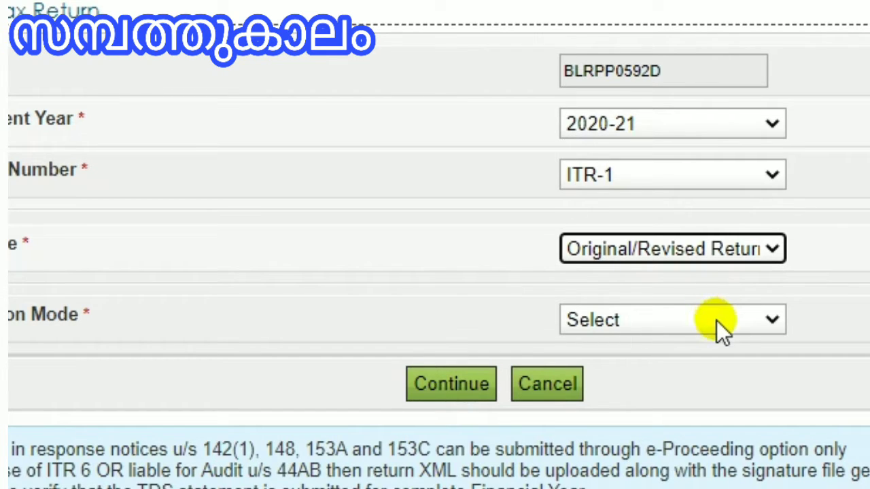
{"action": "left_click", "coordinate": [716, 320]}
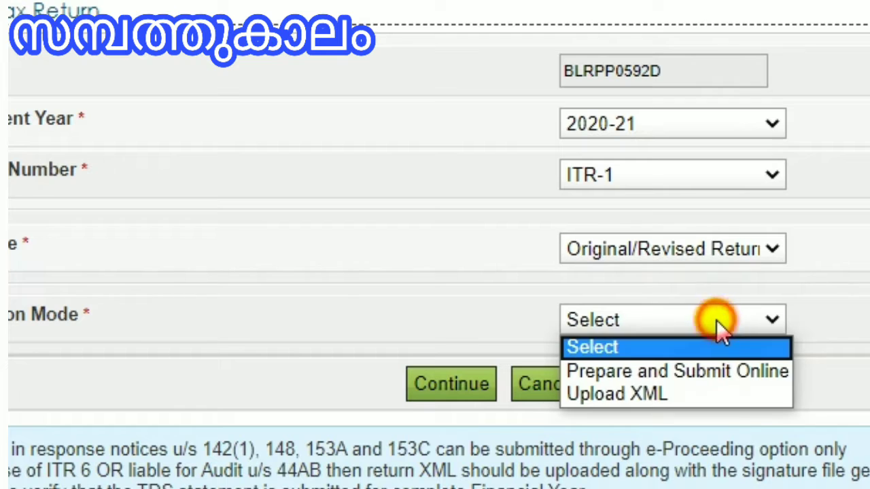
{"action": "left_click", "coordinate": [708, 368]}
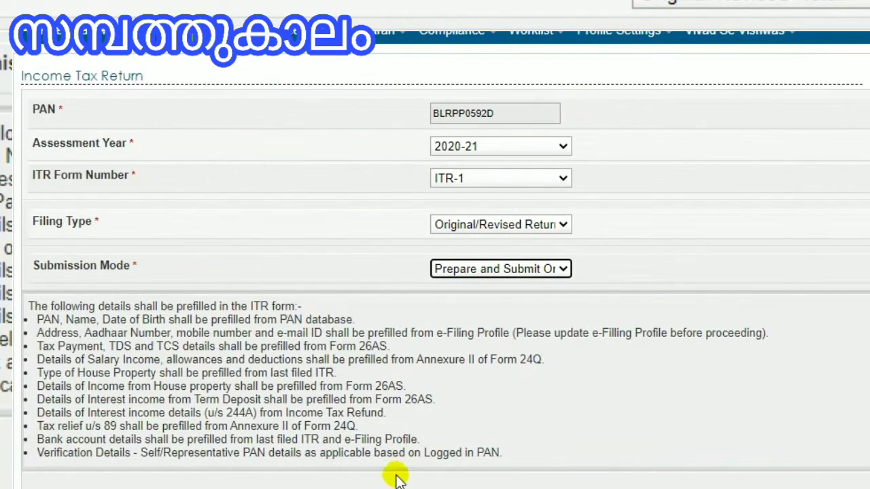
Step: Continue, agree to check the prefilled data in the Prefill Consent dialog, and proceed to the ITR-1 form
{"action": "left_click", "coordinate": [367, 488]}
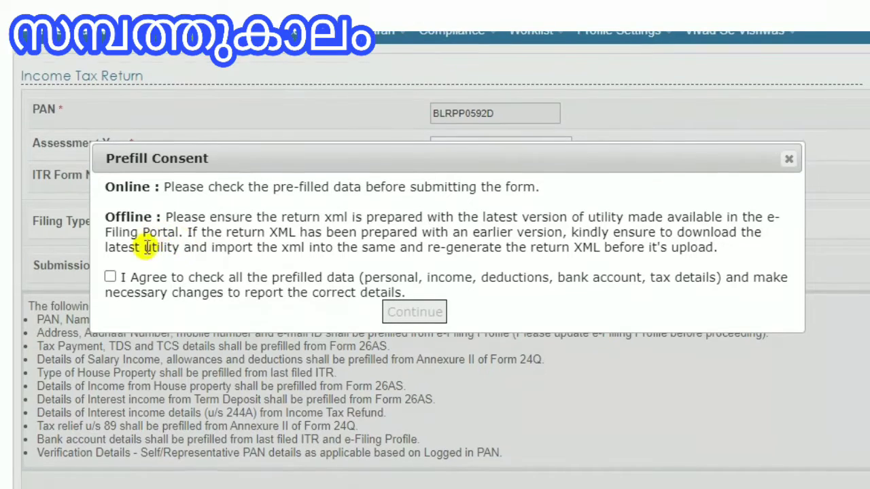
{"action": "left_click", "coordinate": [110, 277]}
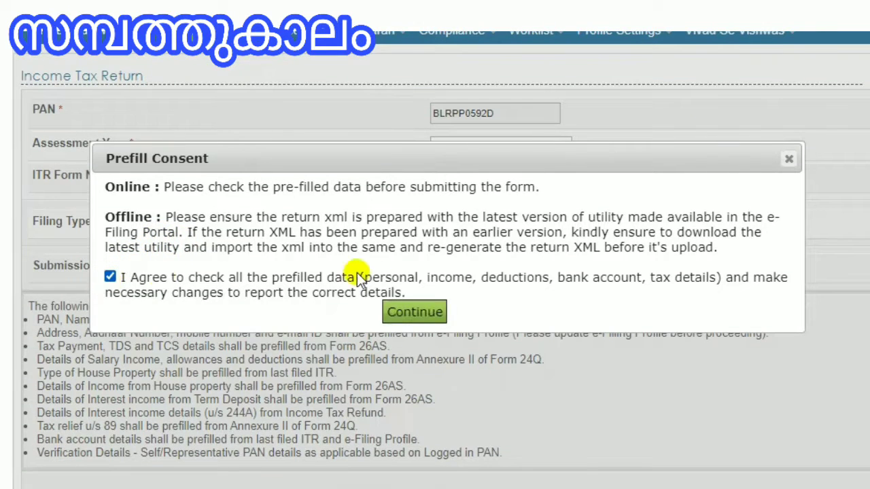
{"action": "left_click", "coordinate": [401, 316]}
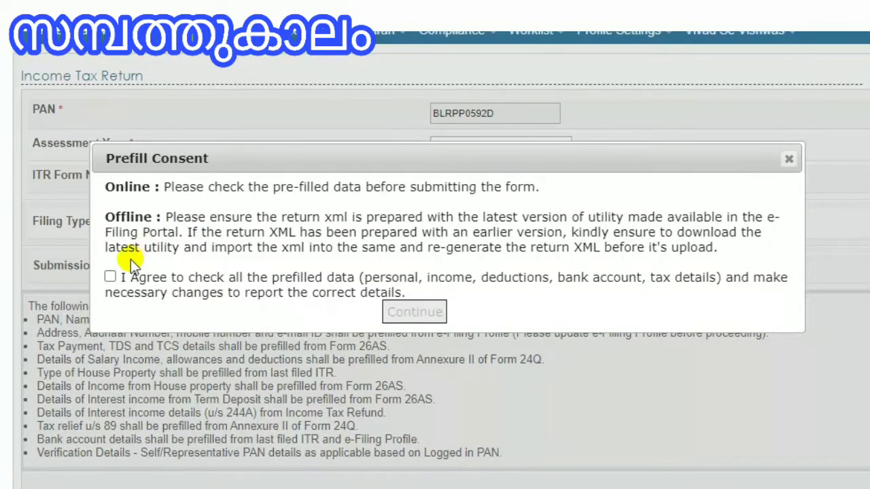
{"action": "left_click", "coordinate": [110, 278]}
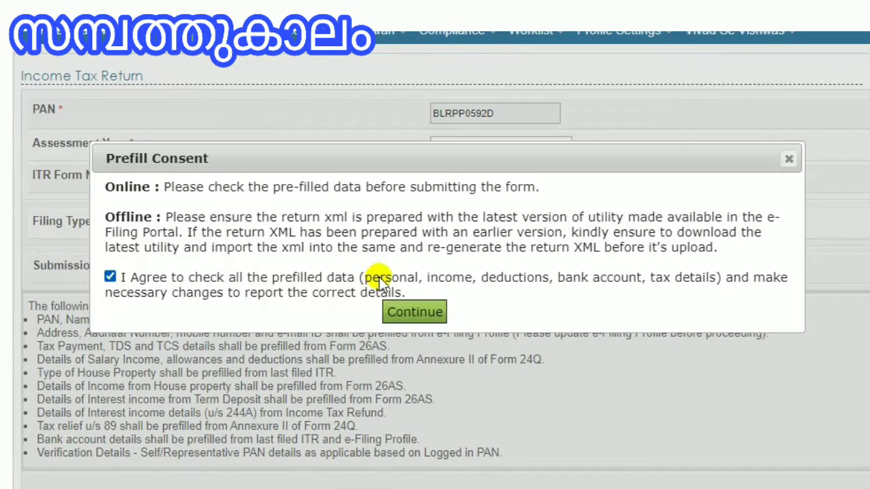
{"action": "left_click", "coordinate": [401, 316]}
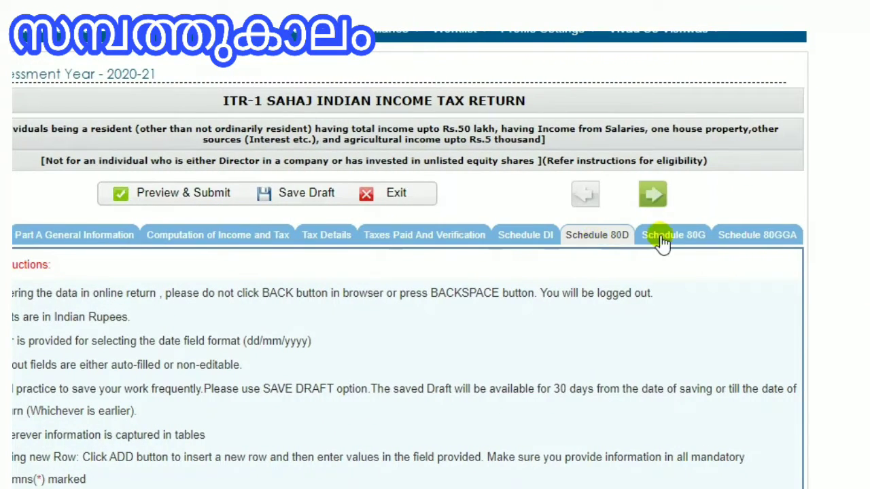
Step: Scroll through the general instructions of the ITR-1 return form
{"action": "scroll", "coordinate": [676, 254], "scroll_direction": "down", "scroll_amount": 1}
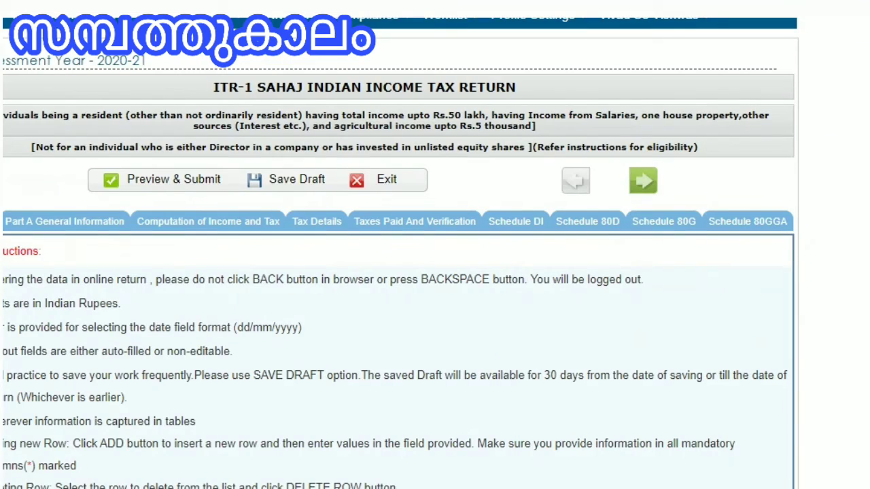
{"action": "scroll", "coordinate": [399, 271], "scroll_direction": "down", "scroll_amount": 3}
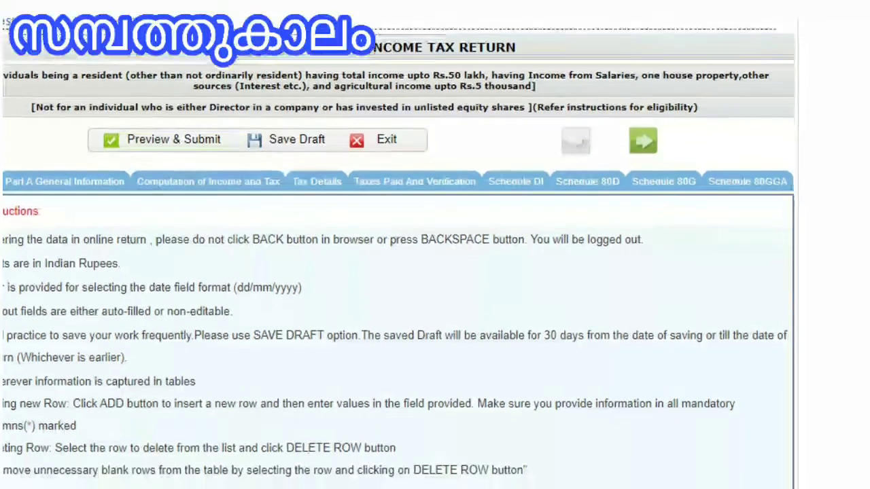
{"action": "scroll", "coordinate": [399, 272], "scroll_direction": "down", "scroll_amount": 1}
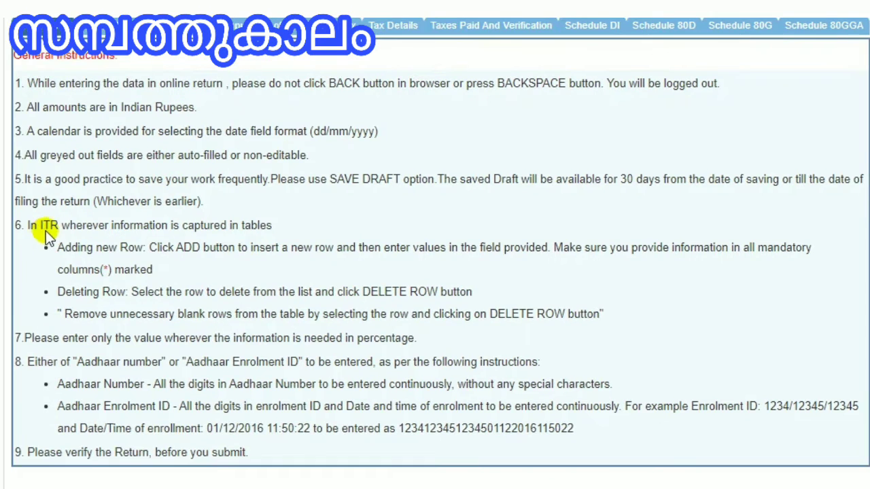
{"action": "scroll", "coordinate": [52, 232], "scroll_direction": "down", "scroll_amount": 1}
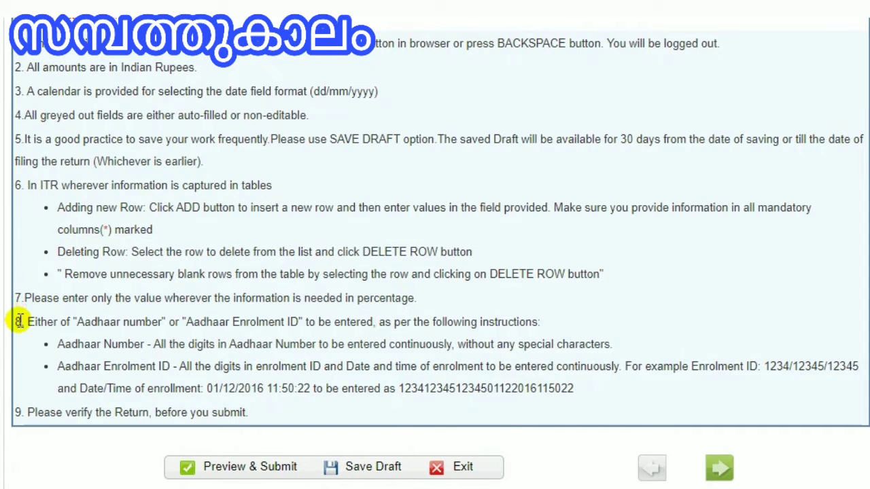
Step: Review the prefilled personal and address details on the Part A General Information tab
{"action": "scroll", "coordinate": [20, 405], "scroll_direction": "up", "scroll_amount": 1}
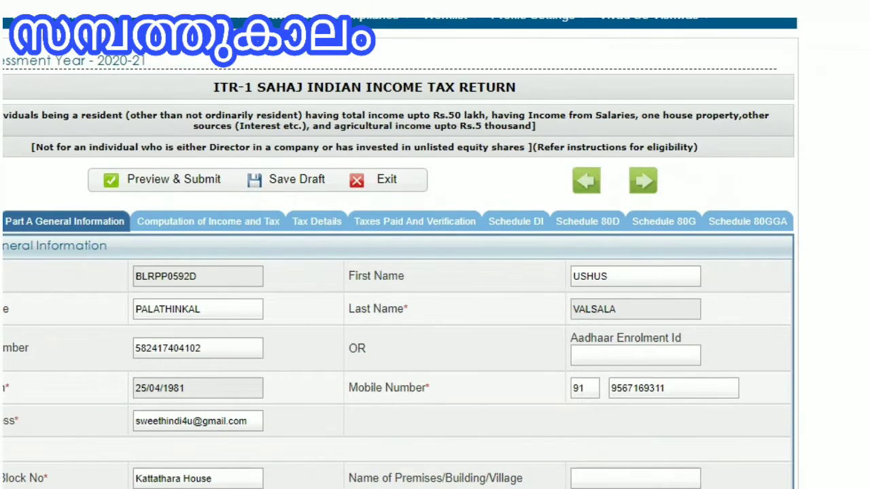
{"action": "scroll", "coordinate": [434, 306], "scroll_direction": "down", "scroll_amount": 2}
{"action": "scroll", "coordinate": [435, 306], "scroll_direction": "up", "scroll_amount": 2}
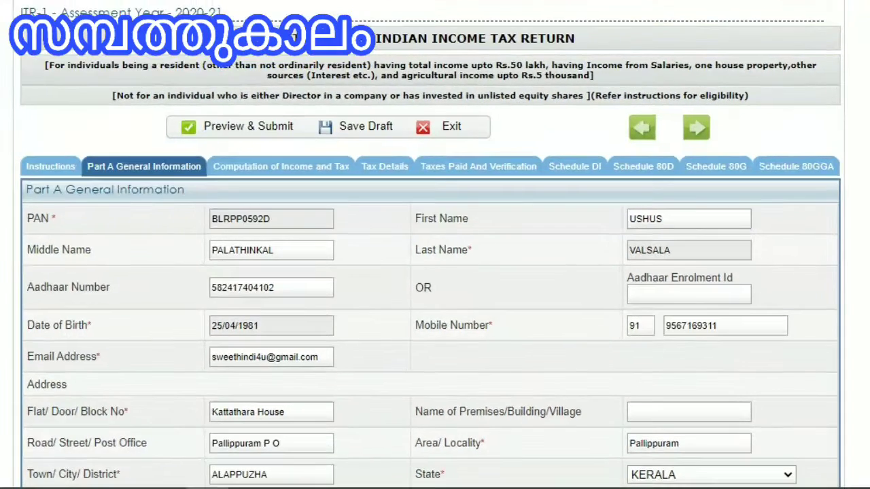
{"action": "scroll", "coordinate": [435, 272], "scroll_direction": "down", "scroll_amount": 2}
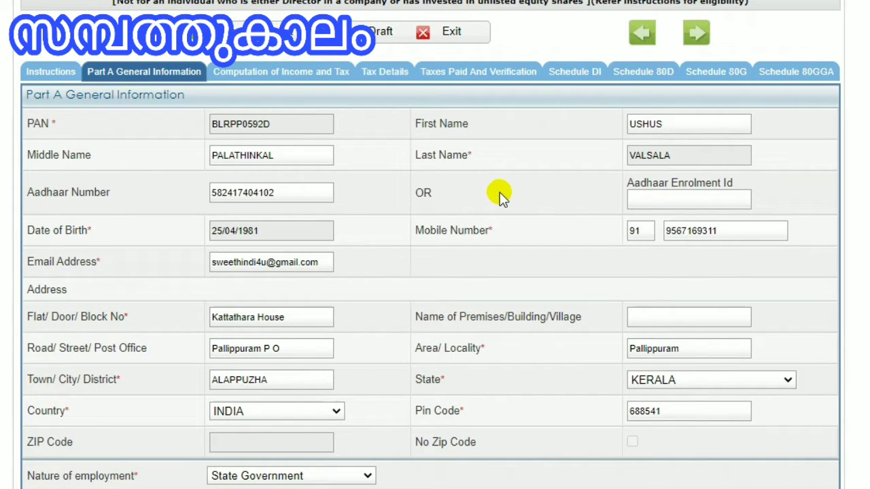
{"action": "left_click", "coordinate": [651, 199]}
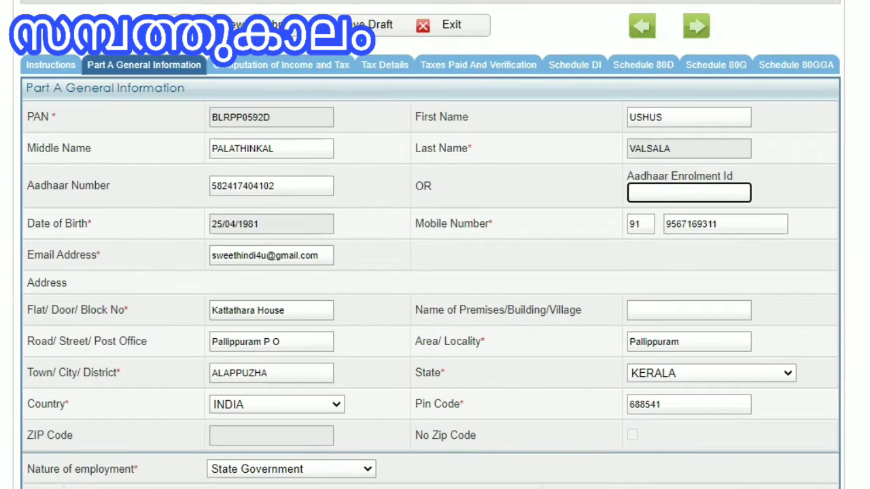
{"action": "scroll", "coordinate": [435, 272], "scroll_direction": "down", "scroll_amount": 3}
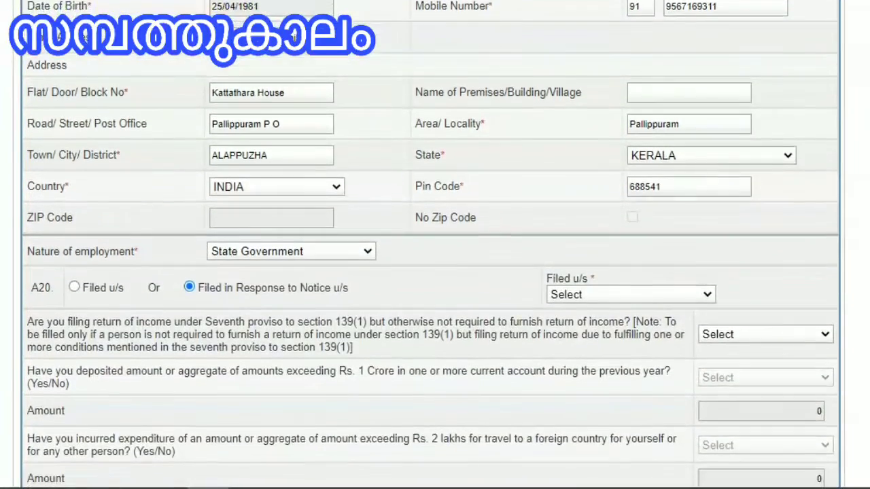
{"action": "scroll", "coordinate": [435, 272], "scroll_direction": "down", "scroll_amount": 3}
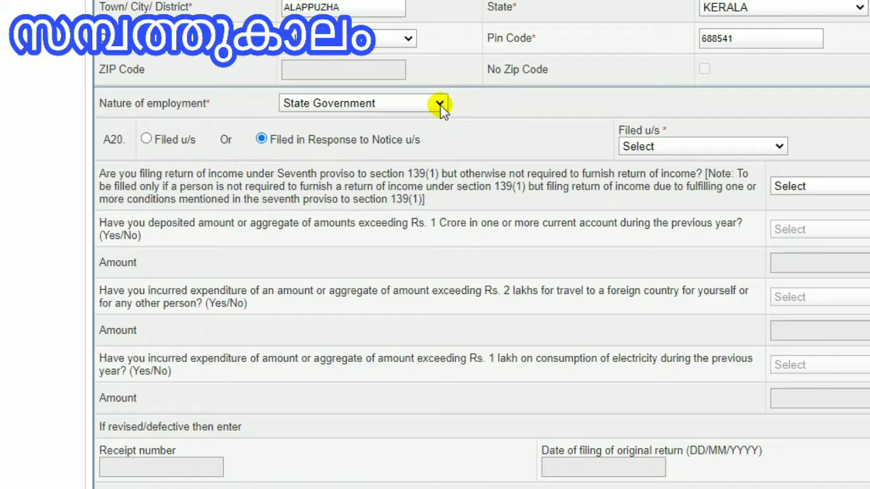
Step: Set the nature of employment to State Government
{"action": "left_click", "coordinate": [440, 105]}
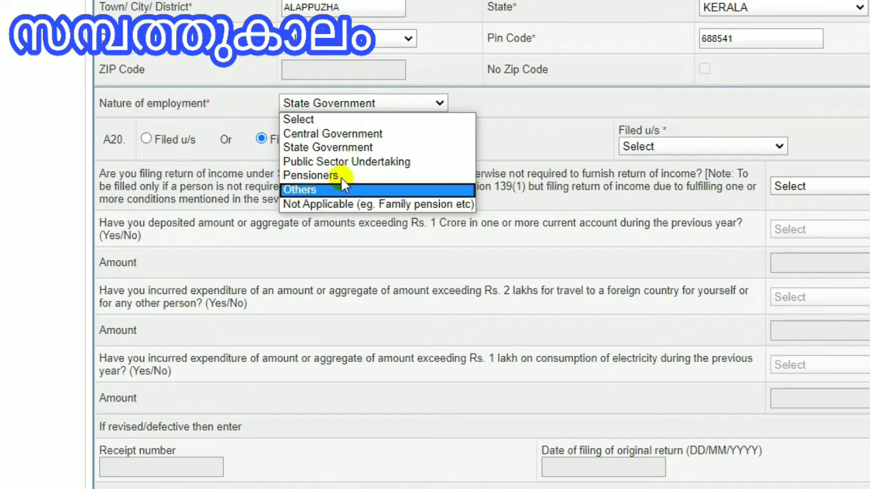
{"action": "left_click", "coordinate": [339, 146]}
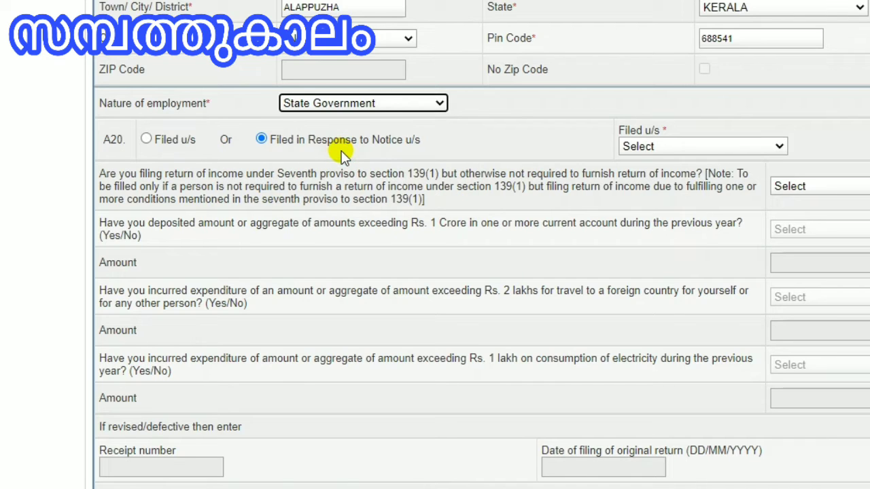
Step: Mark the return as filed under section 139(1) on or before due date and dismiss the save reminder
{"action": "left_click", "coordinate": [146, 140]}
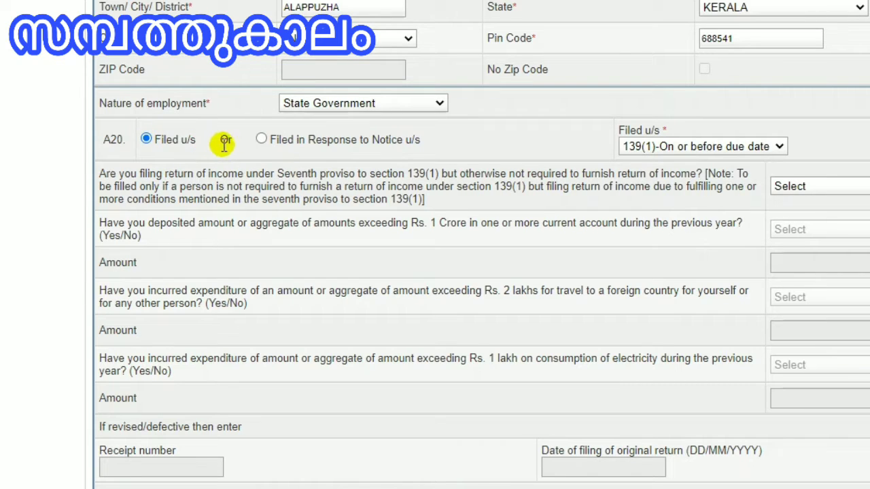
{"action": "left_click", "coordinate": [263, 139]}
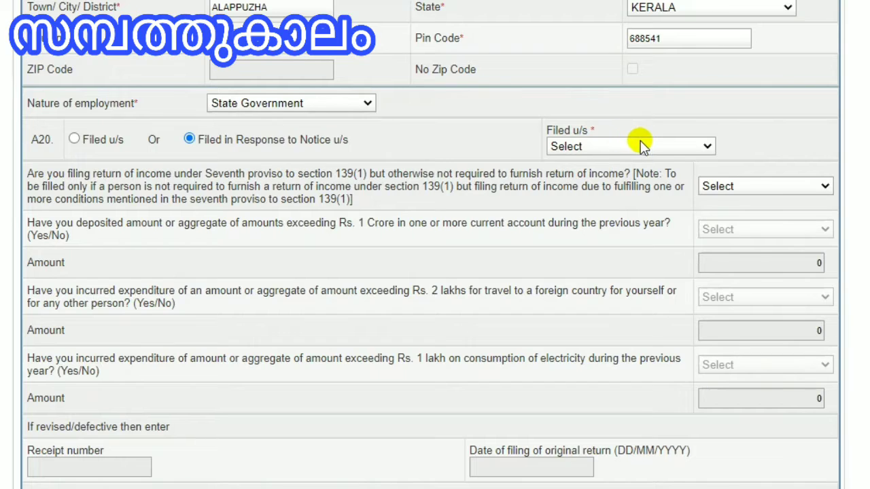
{"action": "left_click", "coordinate": [676, 148]}
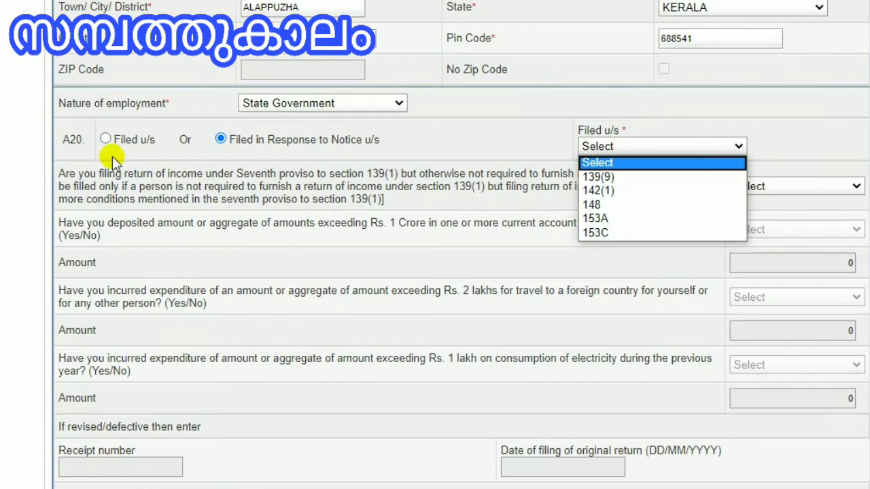
{"action": "scroll", "coordinate": [104, 146], "scroll_direction": "down", "scroll_amount": 2}
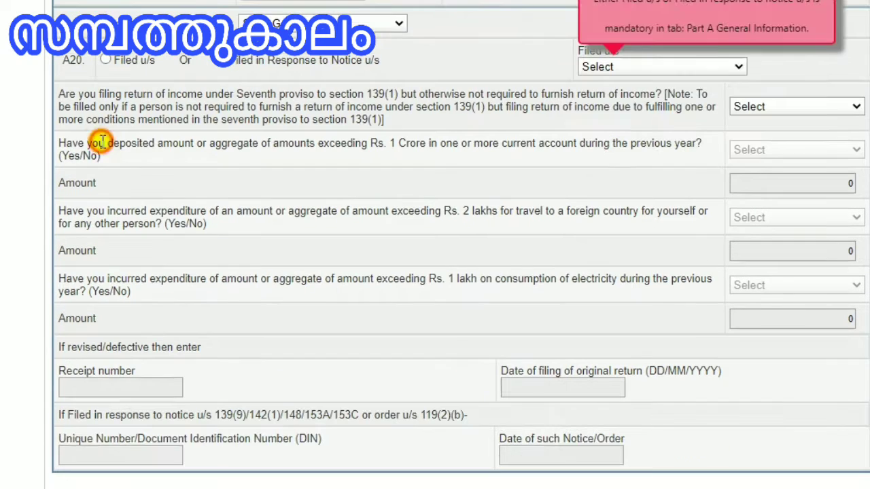
{"action": "left_click", "coordinate": [106, 61]}
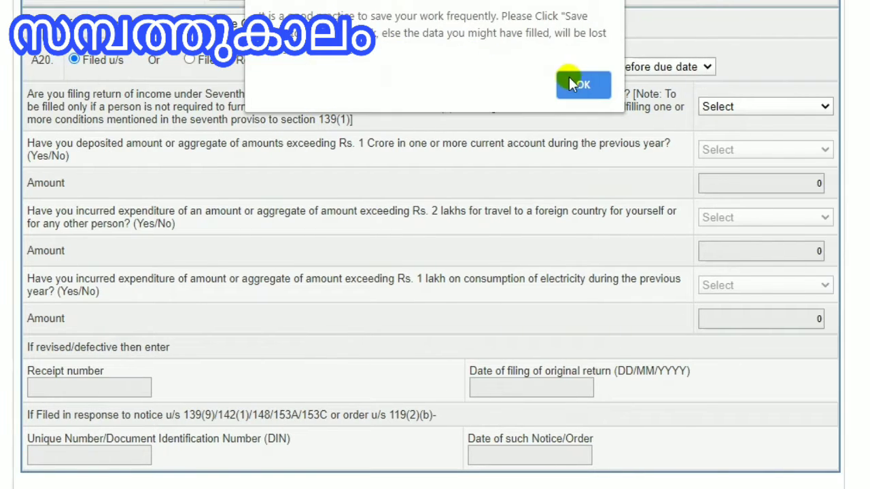
{"action": "left_click", "coordinate": [634, 79]}
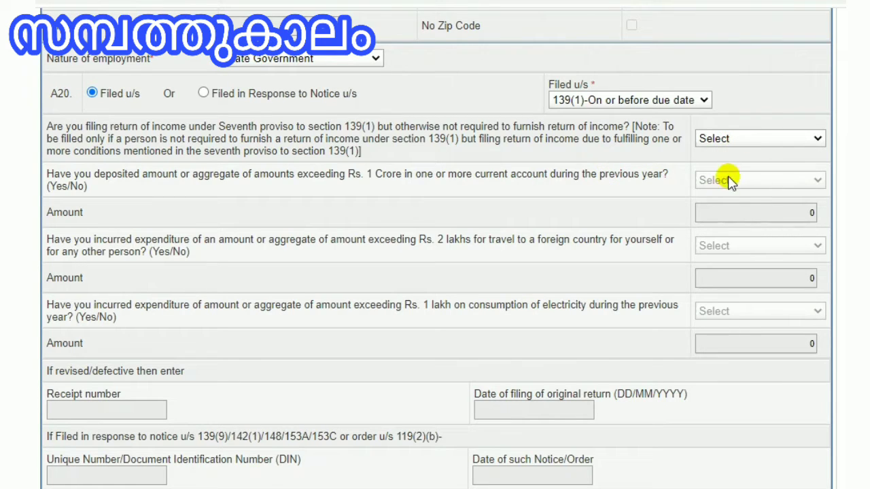
Step: Answer No to the question on filing under the seventh proviso to section 139(1)
{"action": "left_click", "coordinate": [776, 136]}
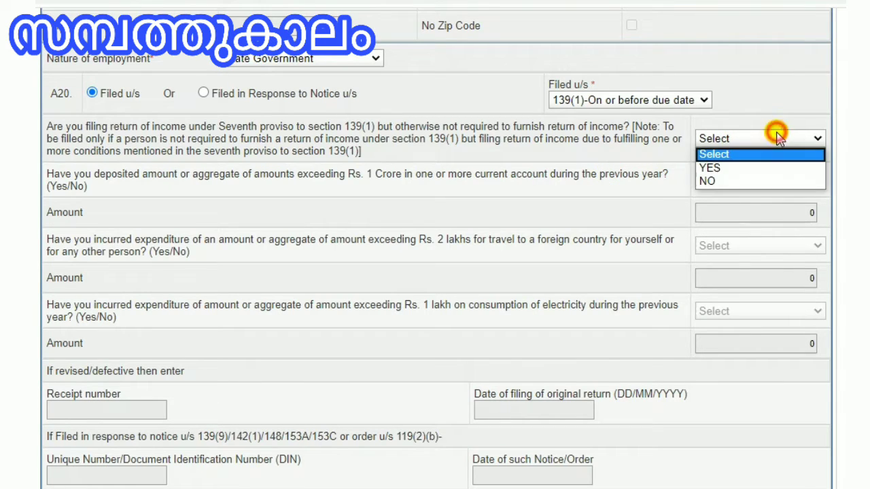
{"action": "left_click", "coordinate": [755, 180]}
{"action": "left_click", "coordinate": [758, 213]}
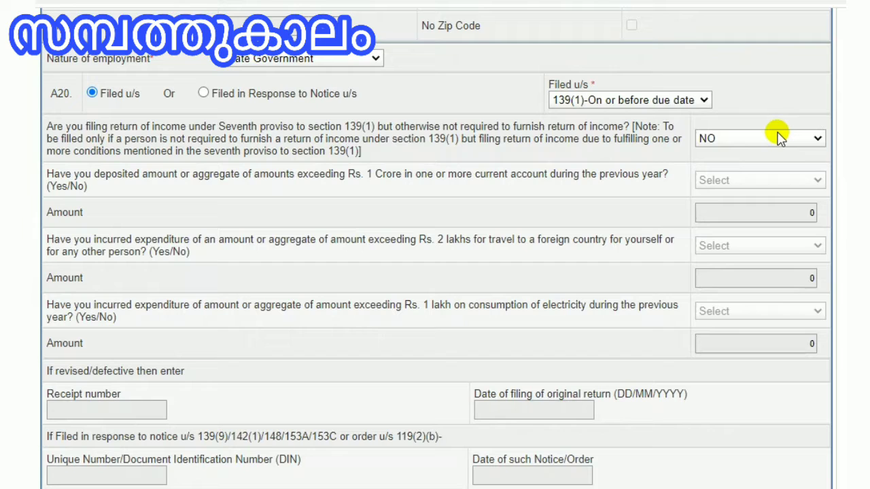
Step: Try answering Yes to the seventh proviso question and Yes to the foreign travel expenditure question
{"action": "left_click", "coordinate": [779, 138]}
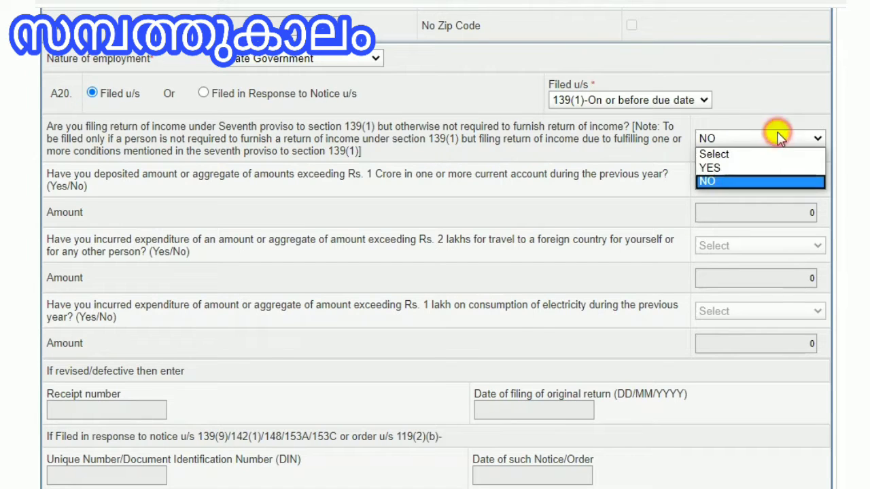
{"action": "left_click", "coordinate": [755, 170]}
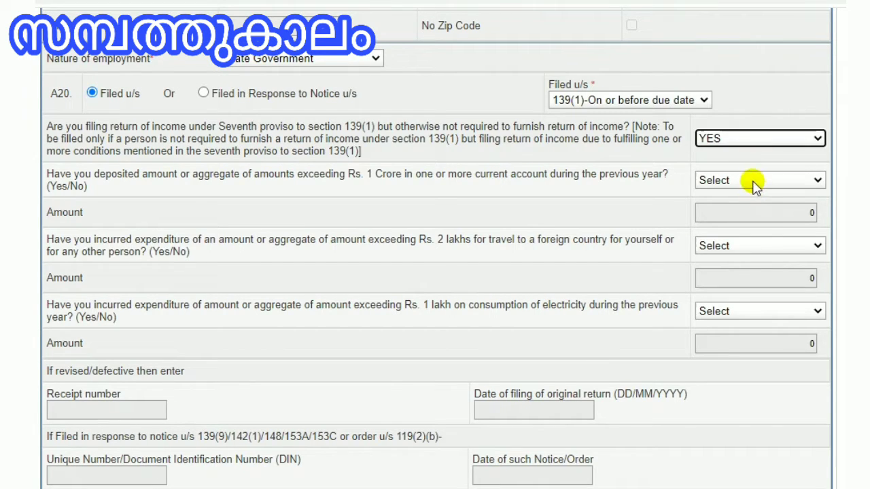
{"action": "left_click", "coordinate": [752, 180]}
{"action": "left_click", "coordinate": [752, 181]}
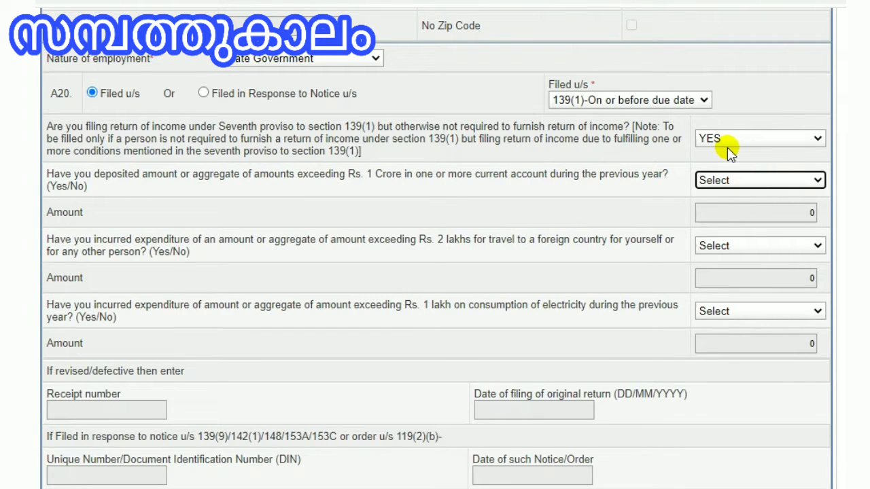
{"action": "scroll", "coordinate": [477, 205], "scroll_direction": "left", "scroll_amount": 1}
{"action": "left_click", "coordinate": [477, 192]}
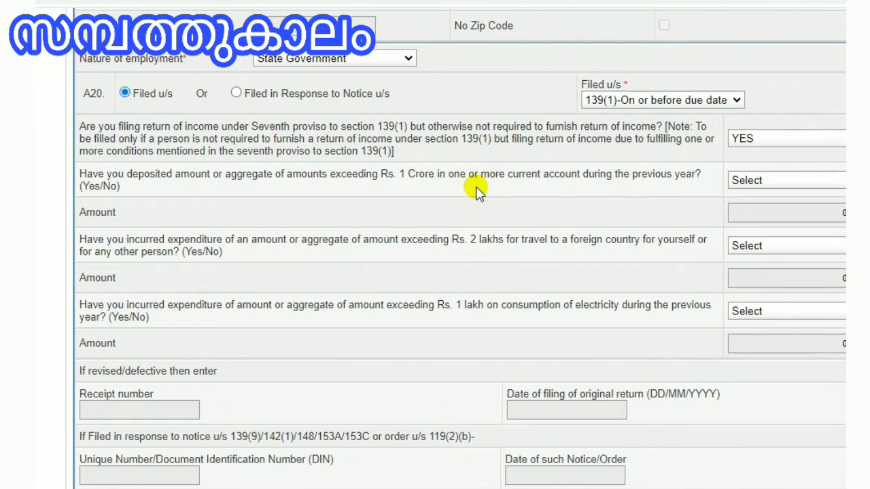
{"action": "scroll", "coordinate": [641, 202], "scroll_direction": "right", "scroll_amount": 1}
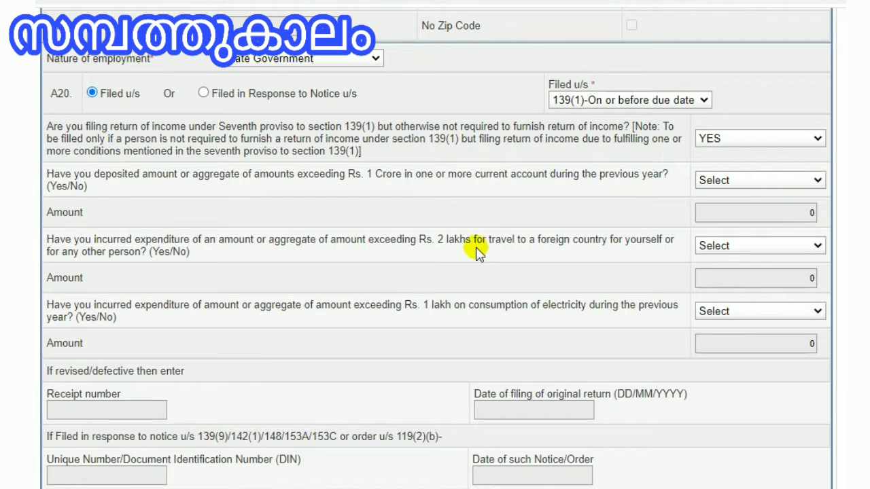
{"action": "scroll", "coordinate": [475, 247], "scroll_direction": "down", "scroll_amount": 1}
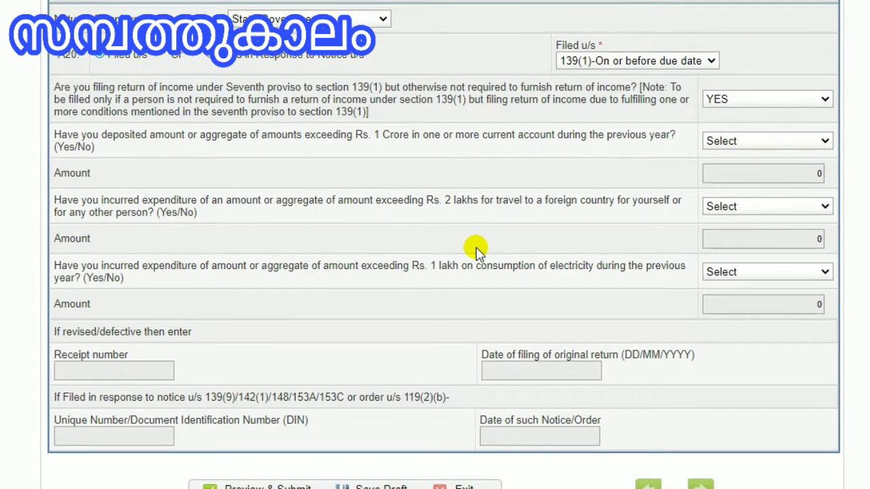
{"action": "scroll", "coordinate": [483, 247], "scroll_direction": "up", "scroll_amount": 1}
{"action": "scroll", "coordinate": [521, 249], "scroll_direction": "right", "scroll_amount": 1}
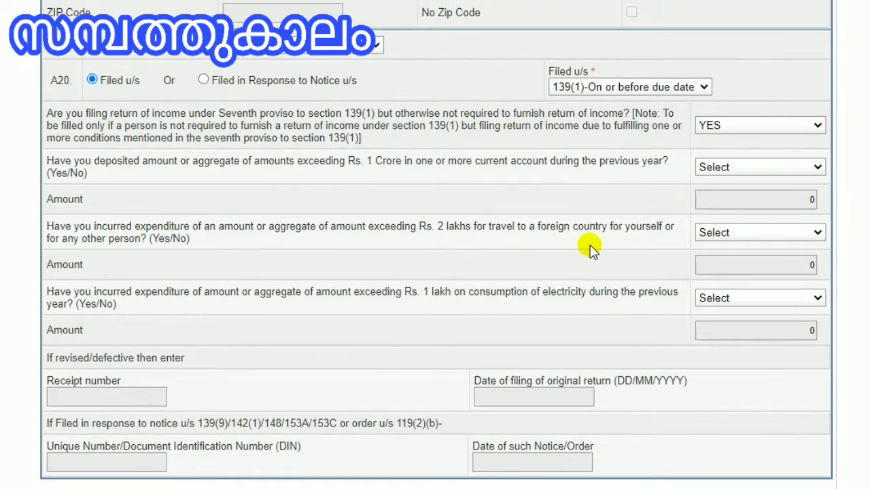
{"action": "scroll", "coordinate": [591, 250], "scroll_direction": "up", "scroll_amount": 1}
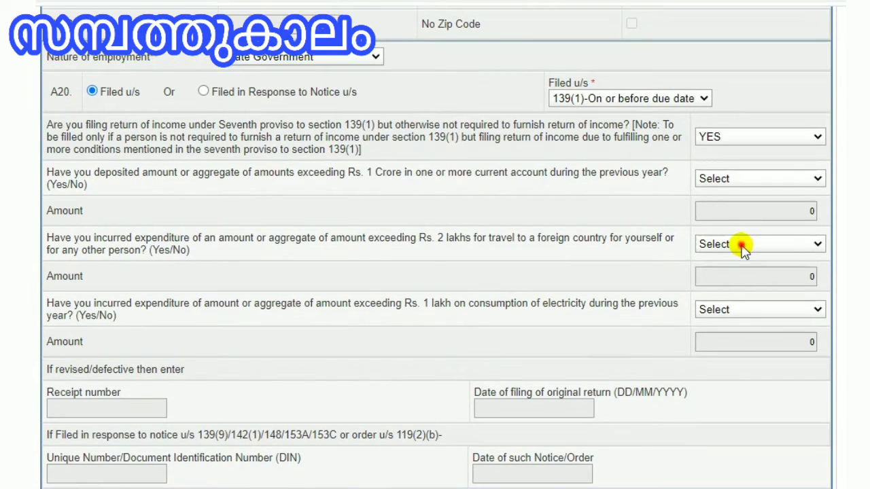
{"action": "left_click", "coordinate": [741, 247]}
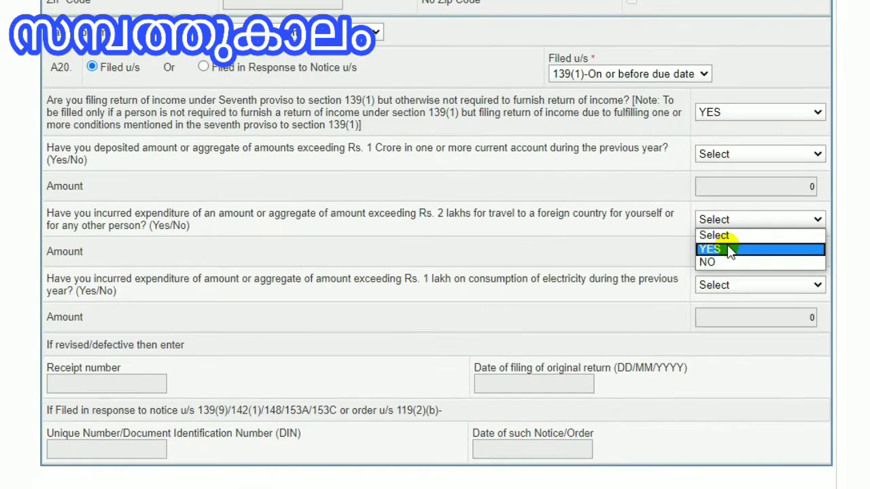
{"action": "left_click", "coordinate": [726, 273]}
{"action": "scroll", "coordinate": [727, 246], "scroll_direction": "down", "scroll_amount": 1}
{"action": "left_click", "coordinate": [726, 244]}
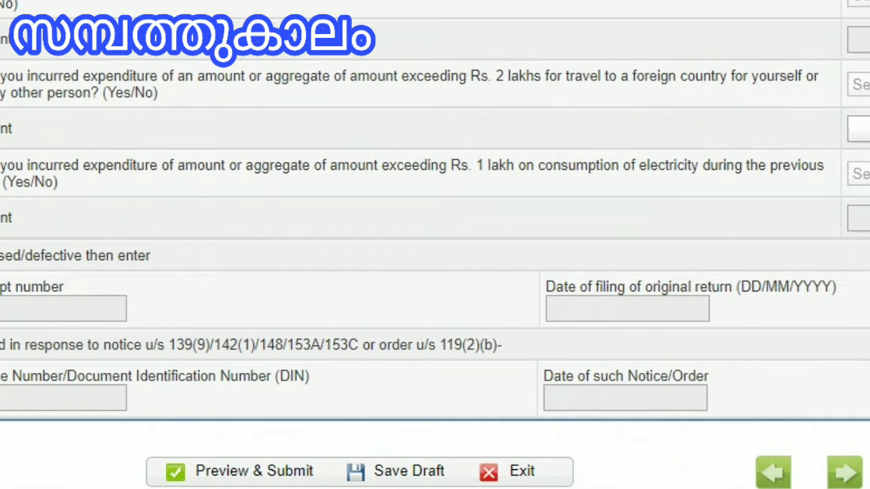
Step: Save the return as a draft
{"action": "scroll", "coordinate": [430, 238], "scroll_direction": "down", "scroll_amount": 3}
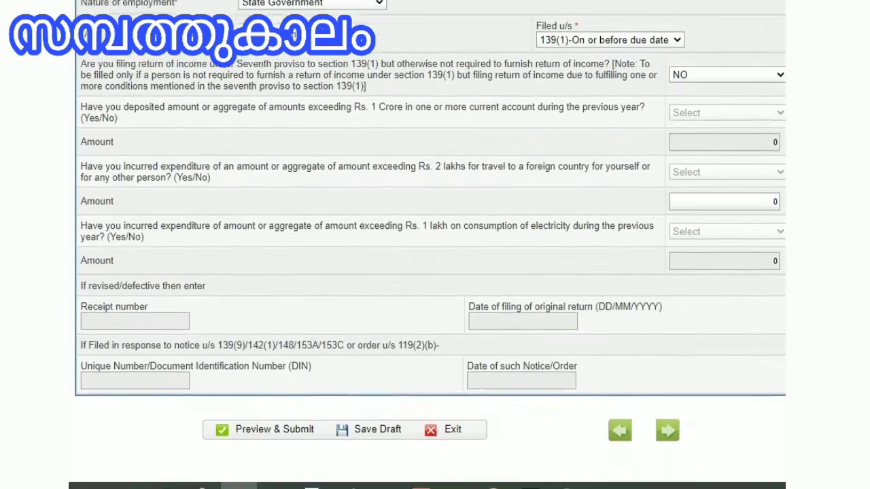
{"action": "scroll", "coordinate": [430, 258], "scroll_direction": "up", "scroll_amount": 10}
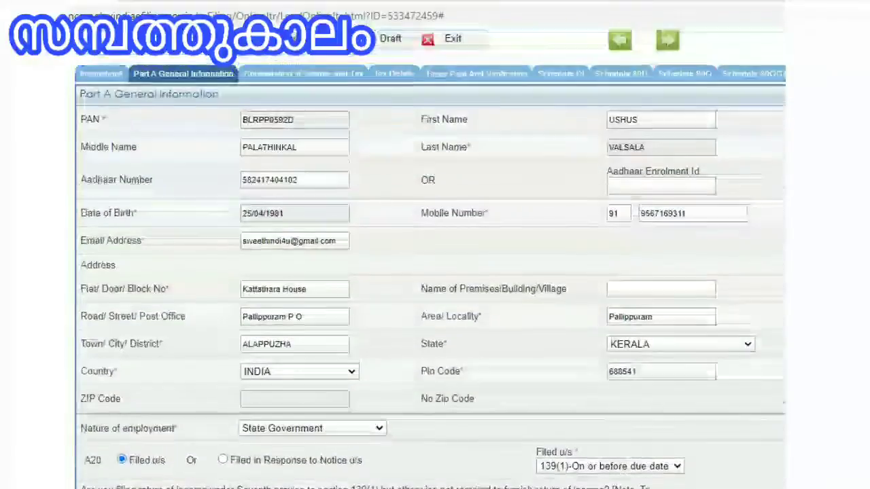
{"action": "scroll", "coordinate": [430, 258], "scroll_direction": "down", "scroll_amount": 10}
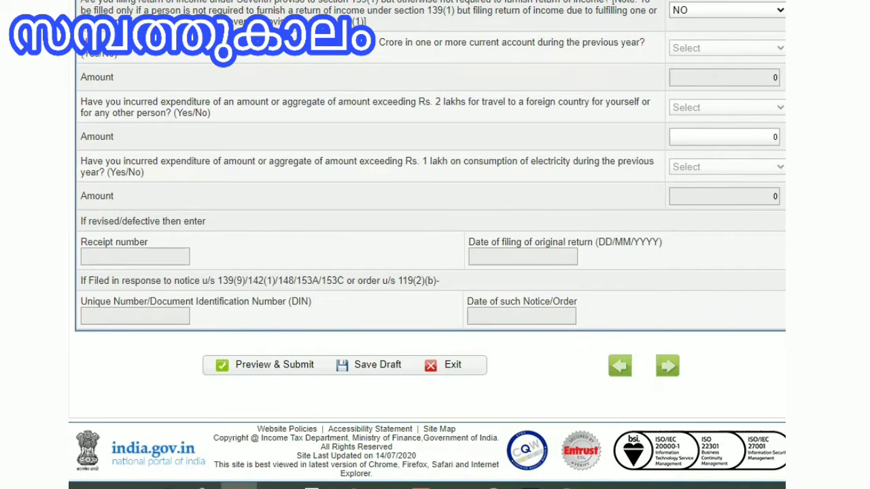
{"action": "scroll", "coordinate": [438, 374], "scroll_direction": "left", "scroll_amount": 2}
{"action": "left_click", "coordinate": [426, 367]}
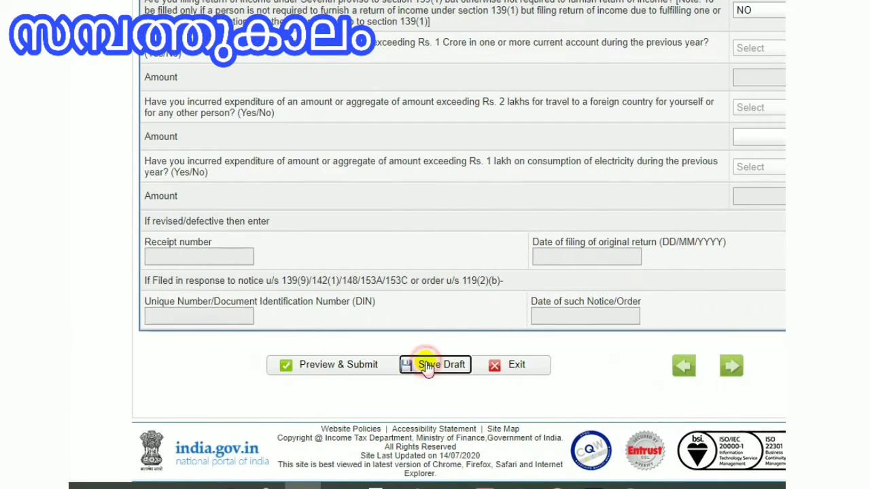
{"action": "scroll", "coordinate": [510, 367], "scroll_direction": "right", "scroll_amount": 2}
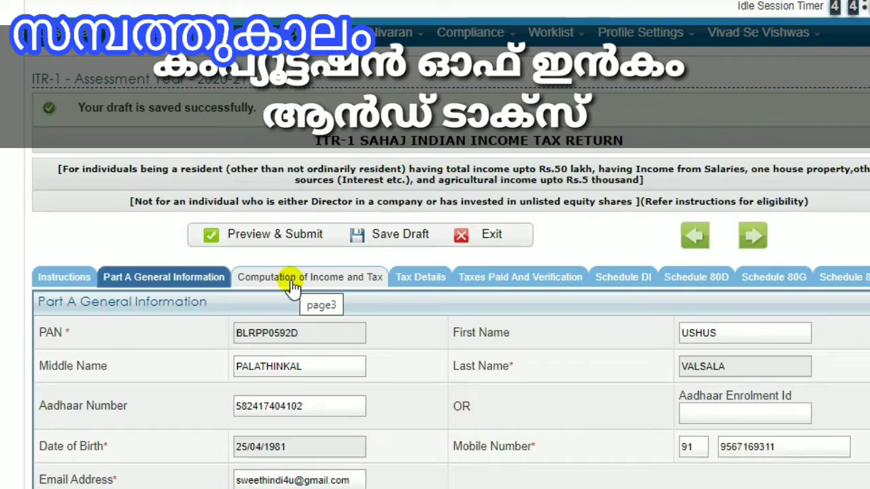
Step: Open the Computation of Income and Tax tab to reach the gross salary section
{"action": "scroll", "coordinate": [414, 271], "scroll_direction": "down", "scroll_amount": 10}
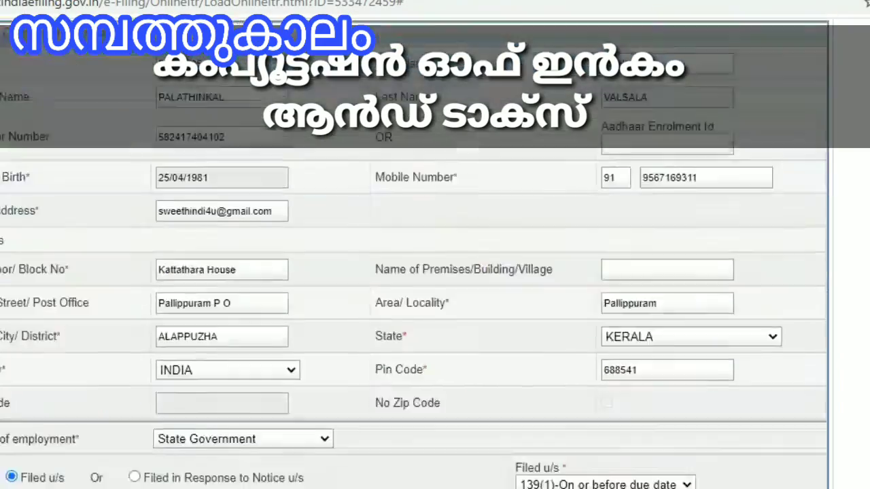
{"action": "scroll", "coordinate": [431, 272], "scroll_direction": "up", "scroll_amount": 10}
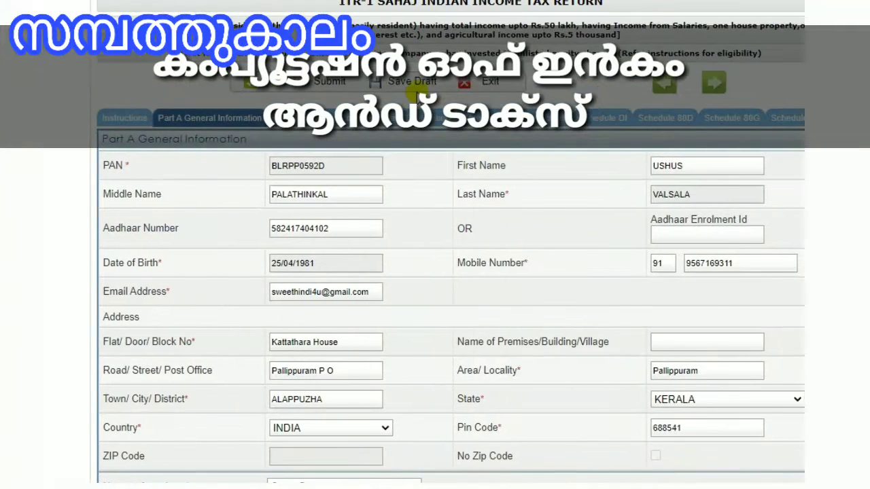
{"action": "left_click", "coordinate": [295, 118]}
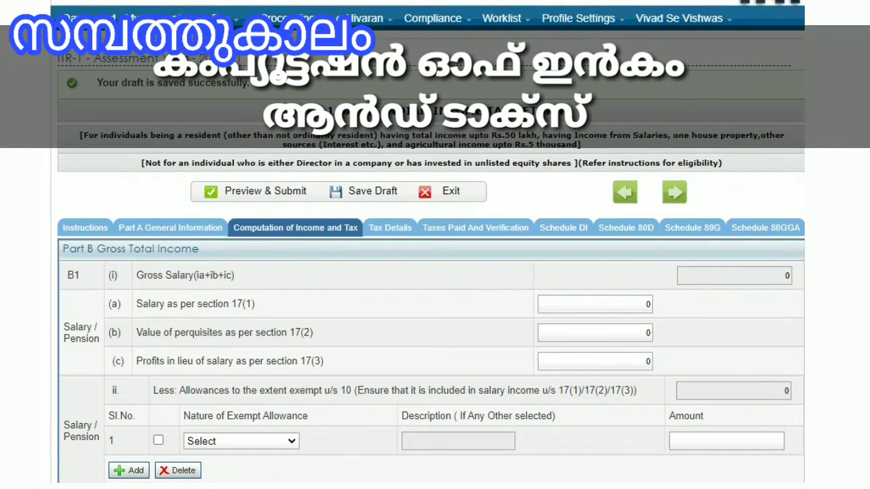
{"action": "scroll", "coordinate": [435, 272], "scroll_direction": "down", "scroll_amount": 5}
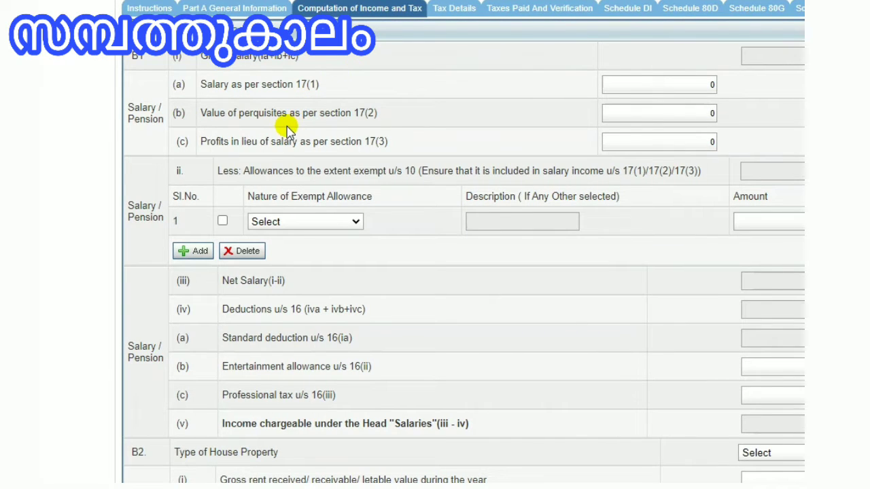
Step: Enter 400000 as salary under section 17(1) in the gross salary section
{"action": "left_click", "coordinate": [802, 59]}
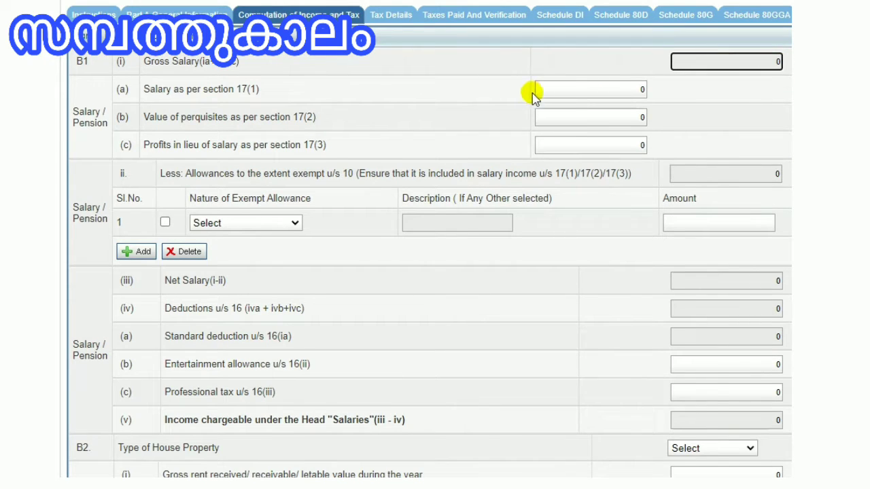
{"action": "scroll", "coordinate": [533, 95], "scroll_direction": "left", "scroll_amount": 2}
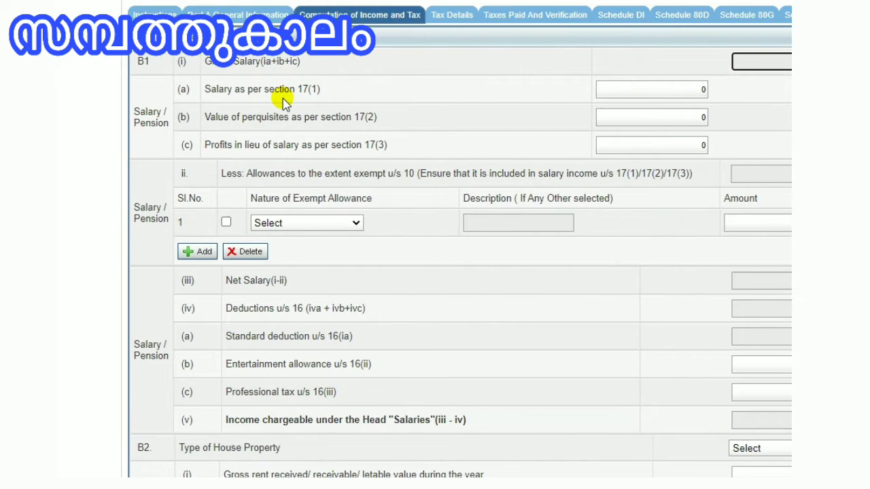
{"action": "scroll", "coordinate": [467, 107], "scroll_direction": "right", "scroll_amount": 1}
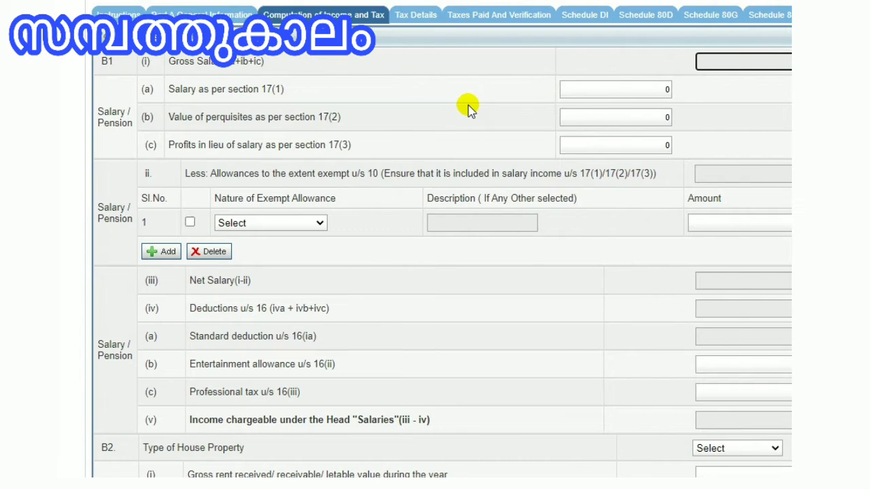
{"action": "scroll", "coordinate": [468, 107], "scroll_direction": "right", "scroll_amount": 1}
{"action": "left_click", "coordinate": [611, 91]}
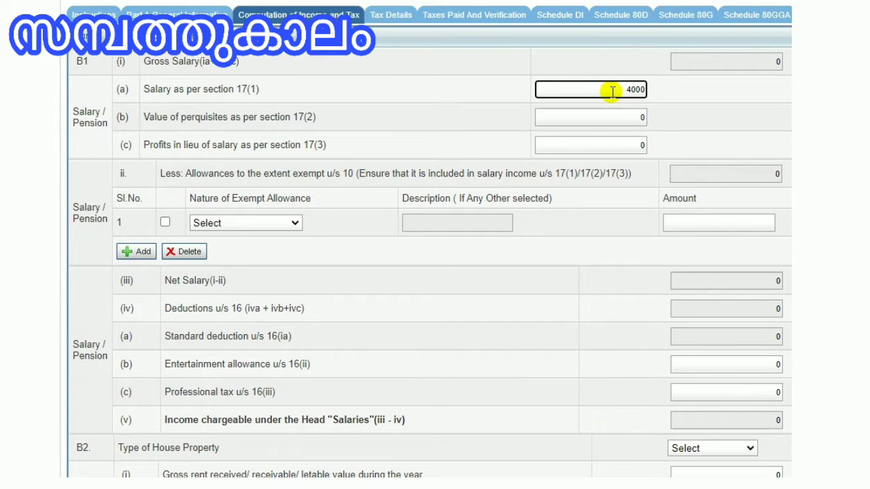
{"action": "type", "text": "00"}
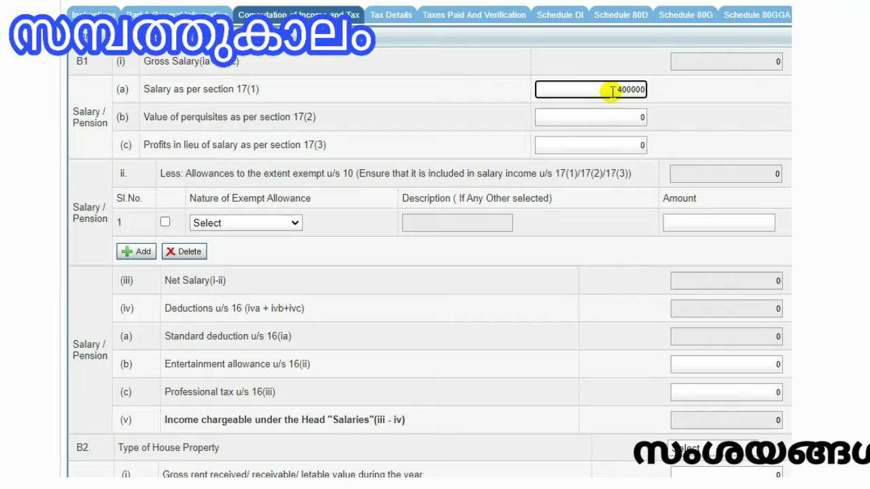
Step: Choose Sec 10(5)-Leave Travel concession/assistance as the first exempt allowance under section 10
{"action": "left_click", "coordinate": [606, 115]}
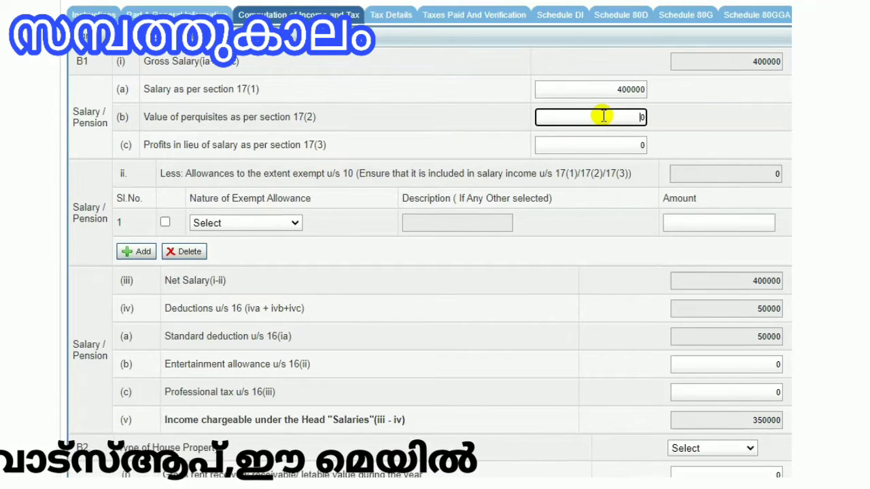
{"action": "left_click", "coordinate": [570, 143]}
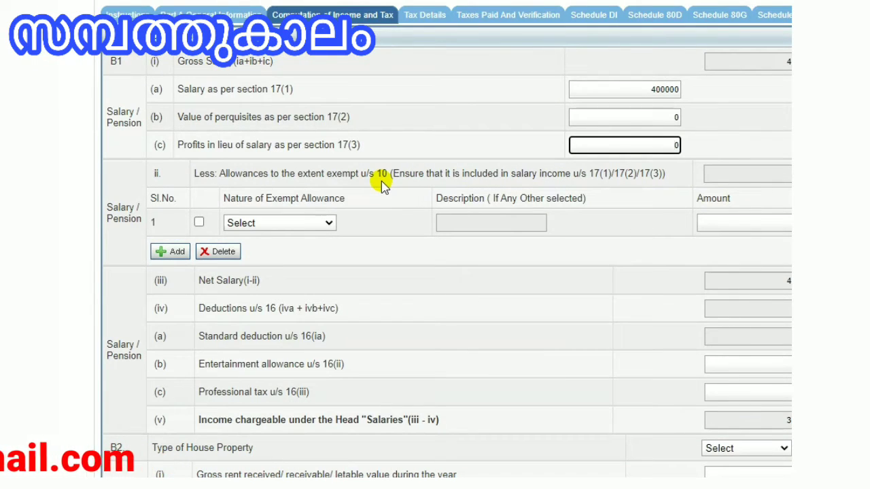
{"action": "left_click", "coordinate": [360, 211]}
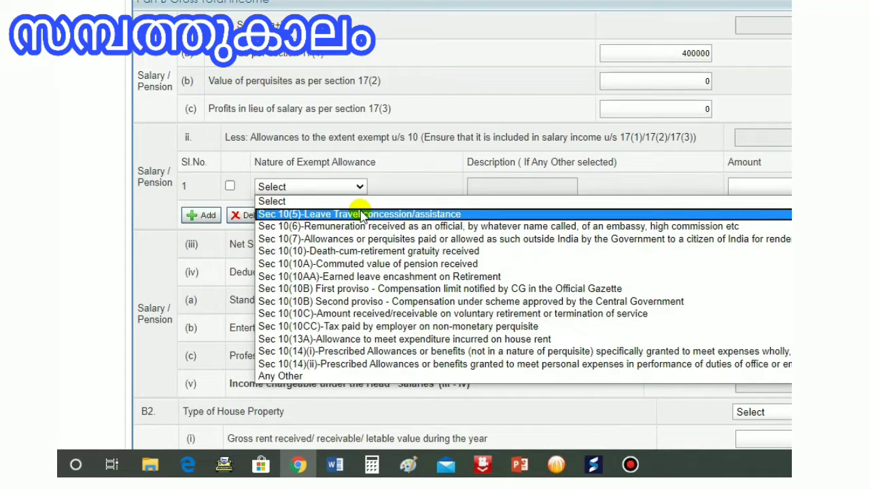
{"action": "left_click", "coordinate": [360, 215]}
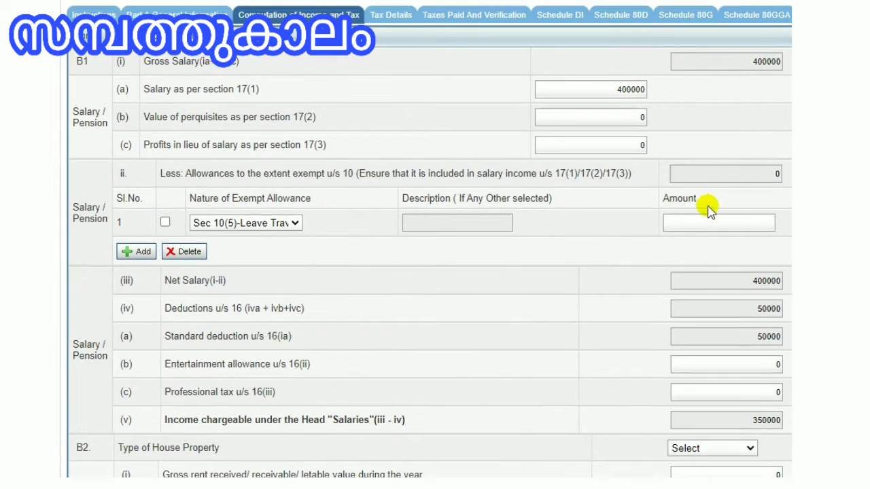
Step: Add a second exempt allowance row set to Sec 10(10A)-Commuted value of pension received, dismissing the save reminder
{"action": "left_click", "coordinate": [699, 214]}
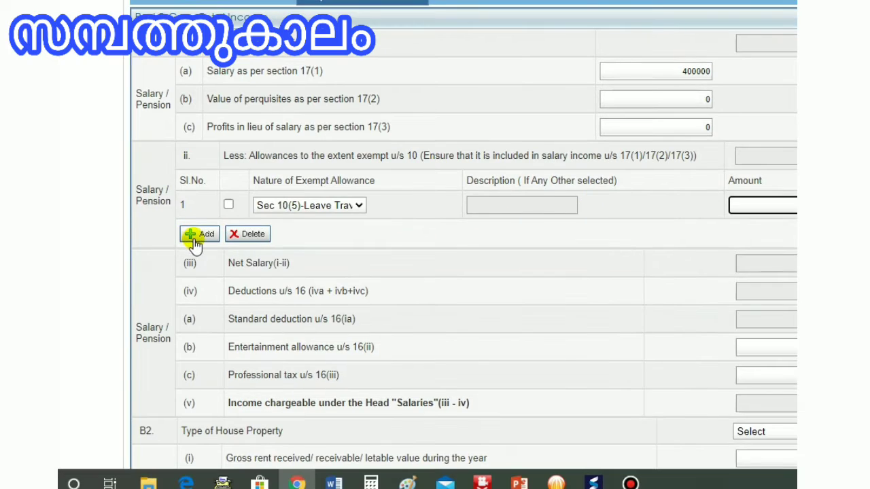
{"action": "left_click", "coordinate": [136, 238]}
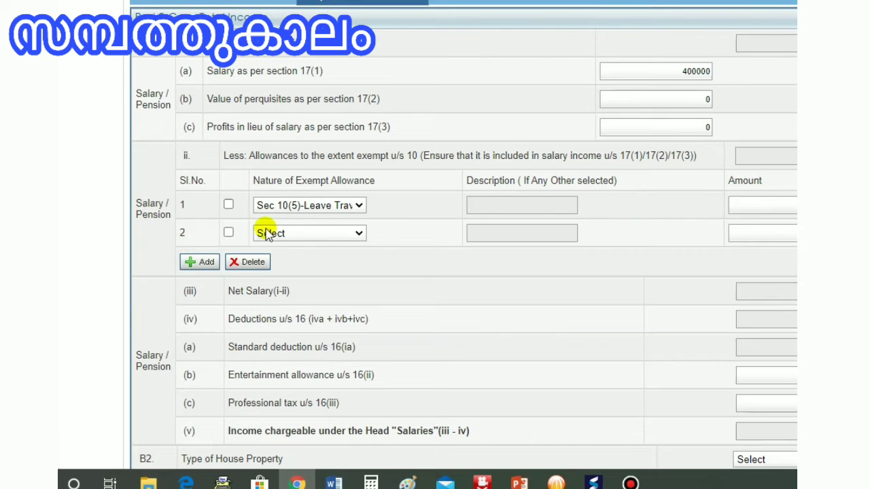
{"action": "left_click", "coordinate": [359, 233]}
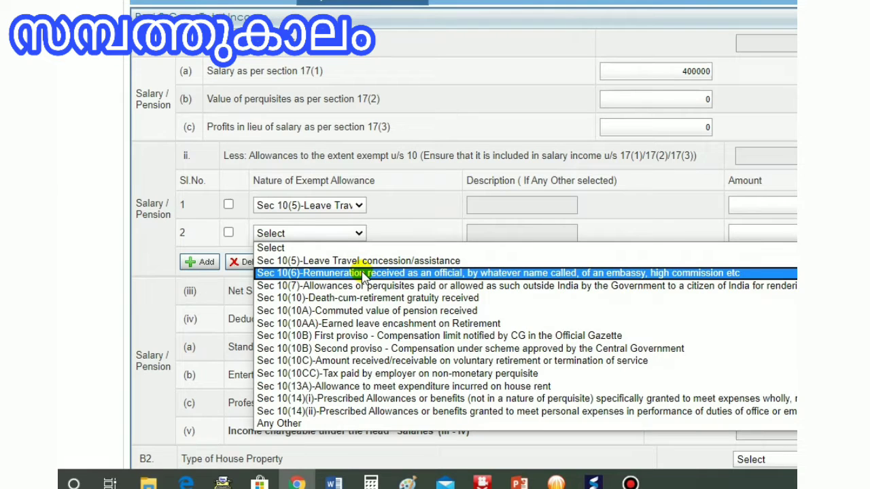
{"action": "left_click", "coordinate": [354, 312]}
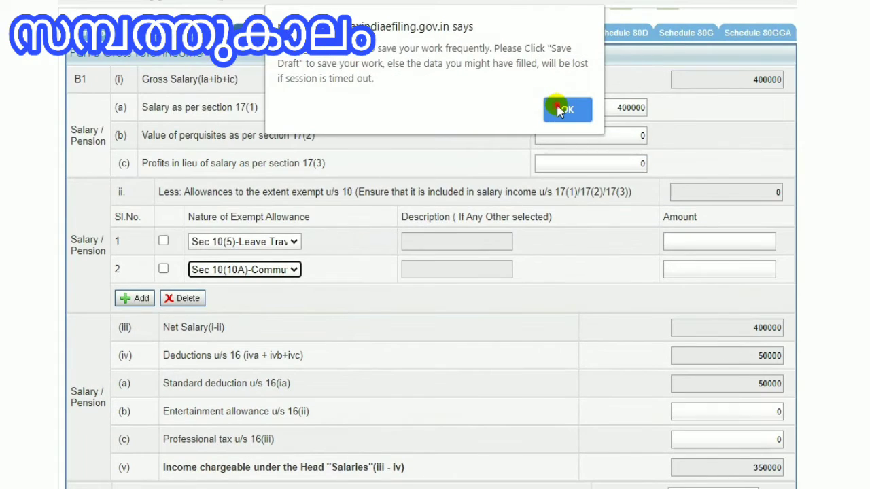
{"action": "left_click", "coordinate": [559, 110]}
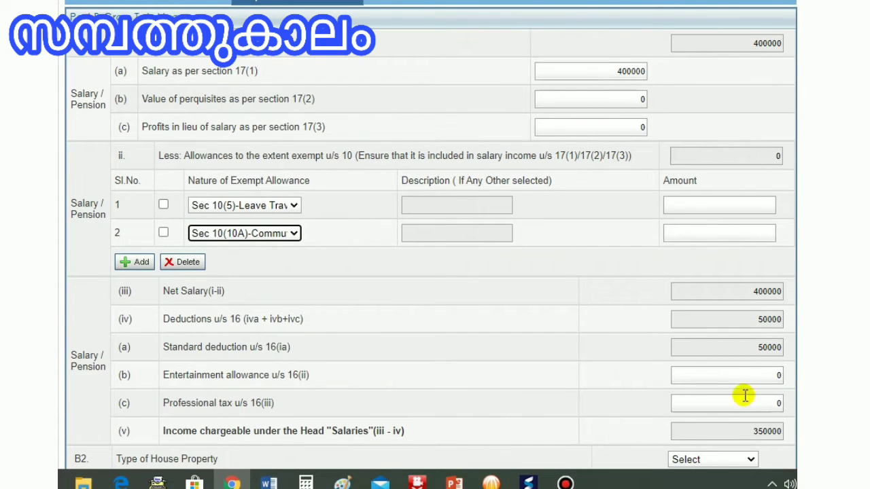
Step: Set professional tax under section 16(iii) to 5000
{"action": "left_click", "coordinate": [770, 403]}
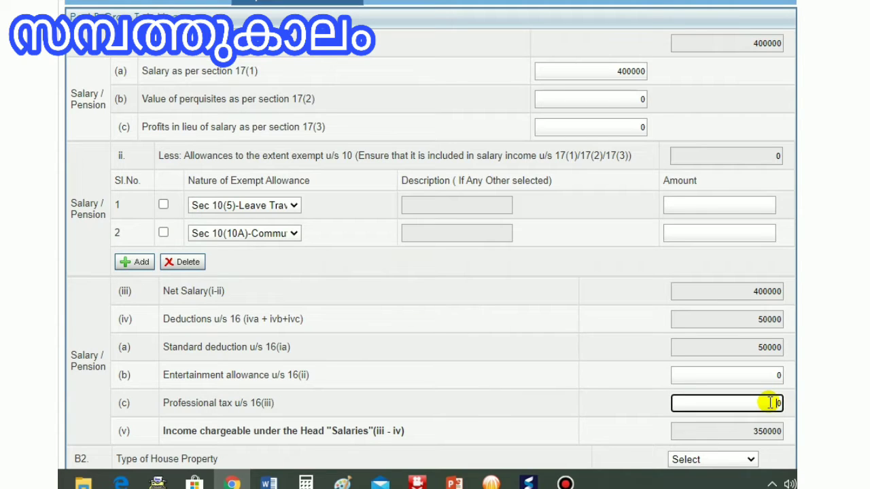
{"action": "type", "text": "5000"}
{"action": "left_click", "coordinate": [734, 448]}
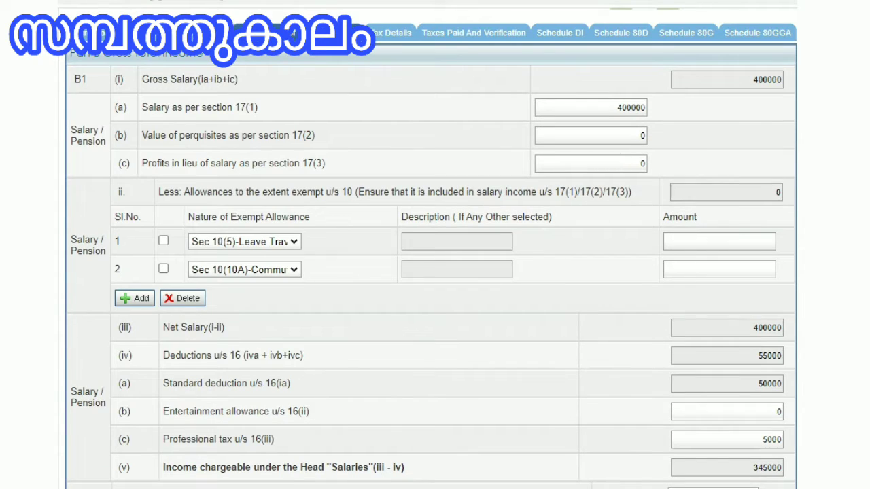
Step: Set the type of house property to Self Occupied
{"action": "scroll", "coordinate": [431, 249], "scroll_direction": "down", "scroll_amount": 4}
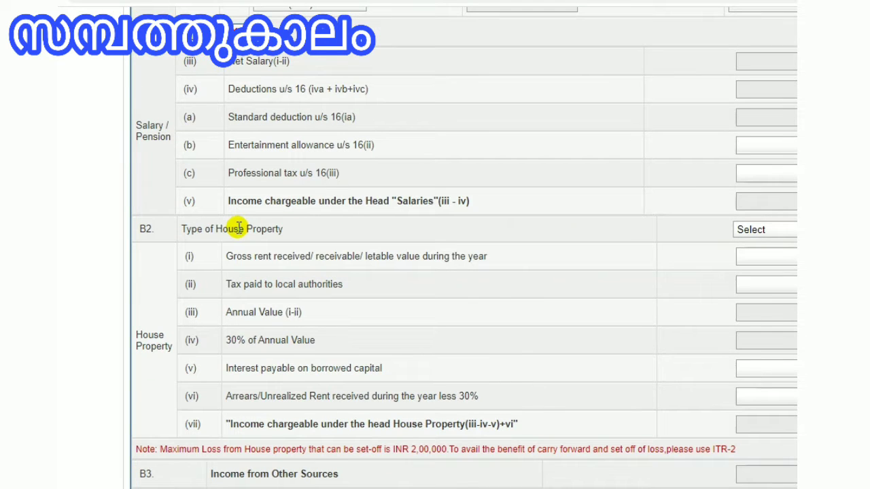
{"action": "left_click", "coordinate": [750, 229]}
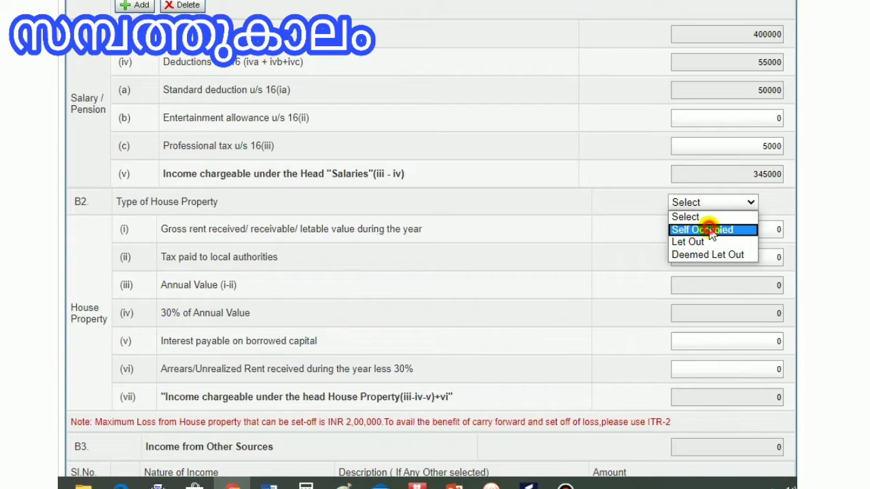
{"action": "left_click", "coordinate": [711, 231]}
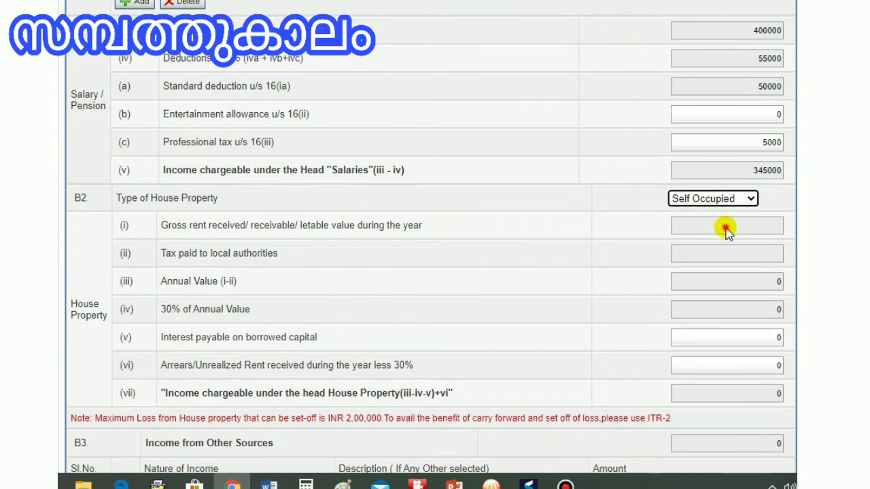
{"action": "left_click", "coordinate": [725, 229]}
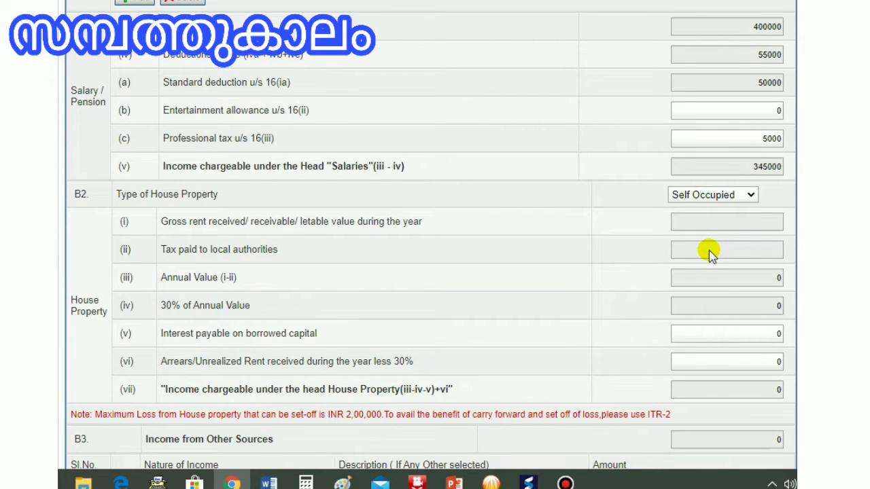
Step: Enter 200000 as interest payable on borrowed capital for the house property
{"action": "left_click", "coordinate": [718, 279]}
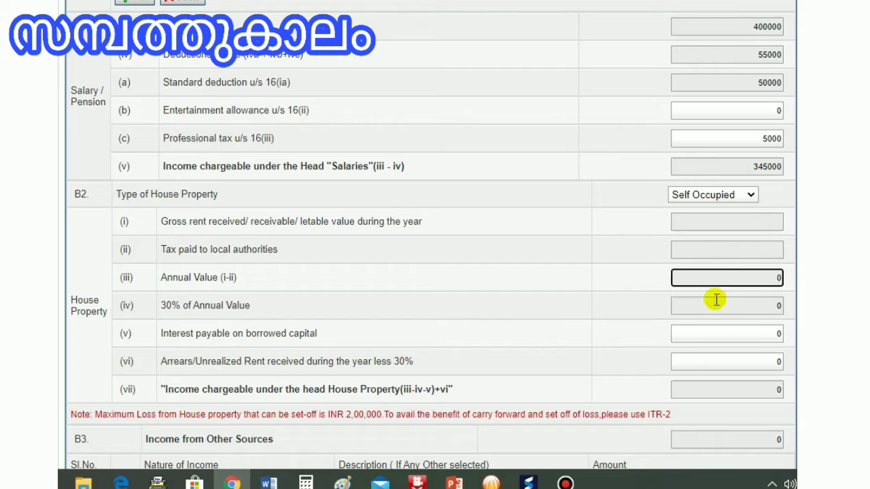
{"action": "left_click", "coordinate": [714, 313]}
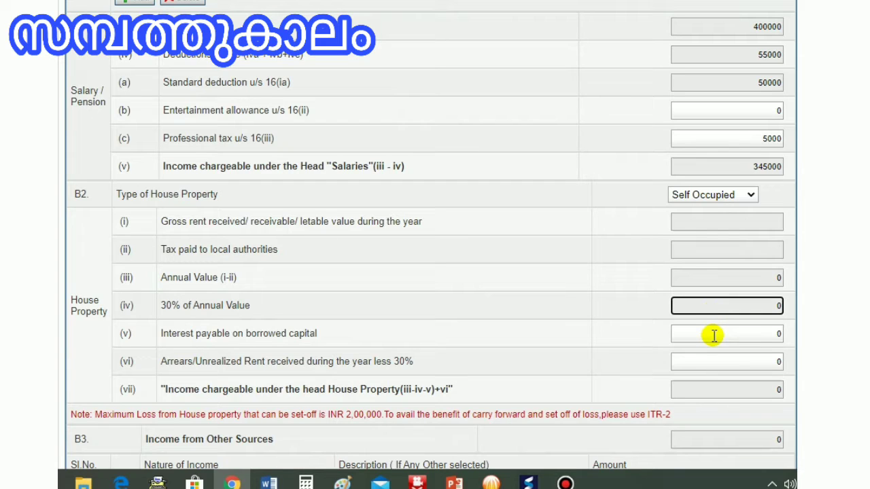
{"action": "left_click", "coordinate": [714, 335]}
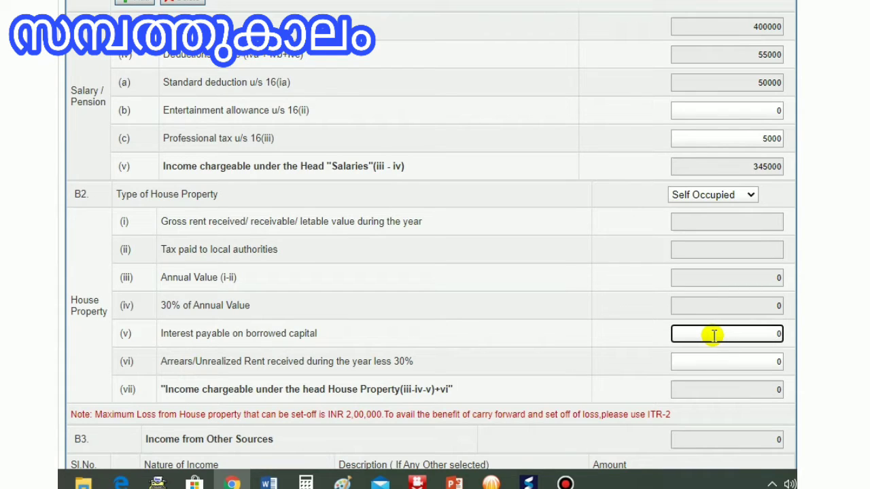
{"action": "type", "text": "200000"}
{"action": "left_click", "coordinate": [710, 363]}
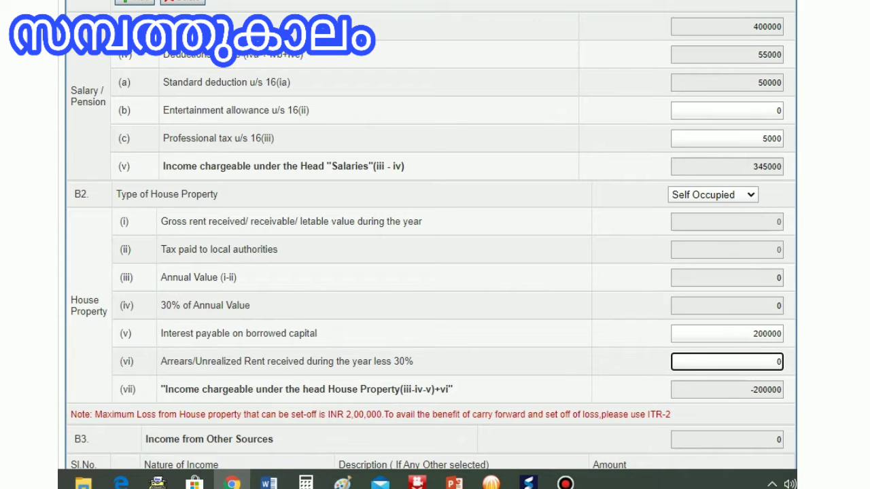
Step: Add Interest from Saving Account as income from other sources with an amount of 15000
{"action": "scroll", "coordinate": [431, 271], "scroll_direction": "down", "scroll_amount": 4}
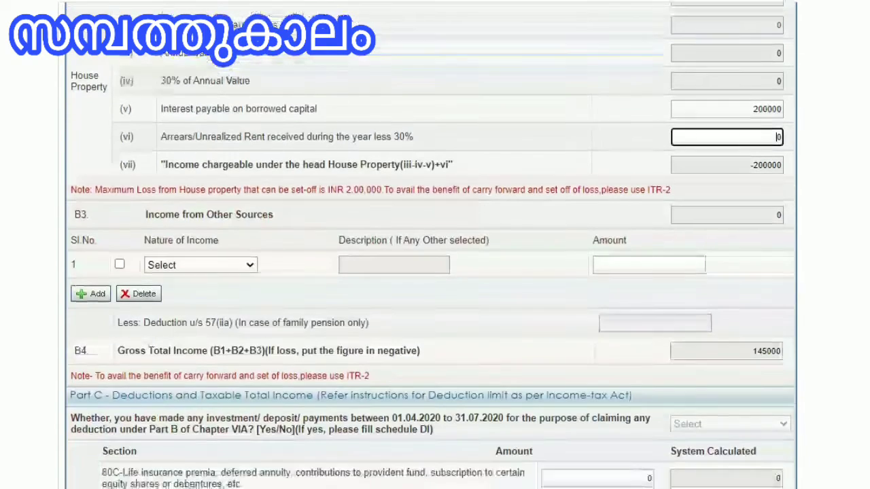
{"action": "scroll", "coordinate": [430, 272], "scroll_direction": "down", "scroll_amount": 1}
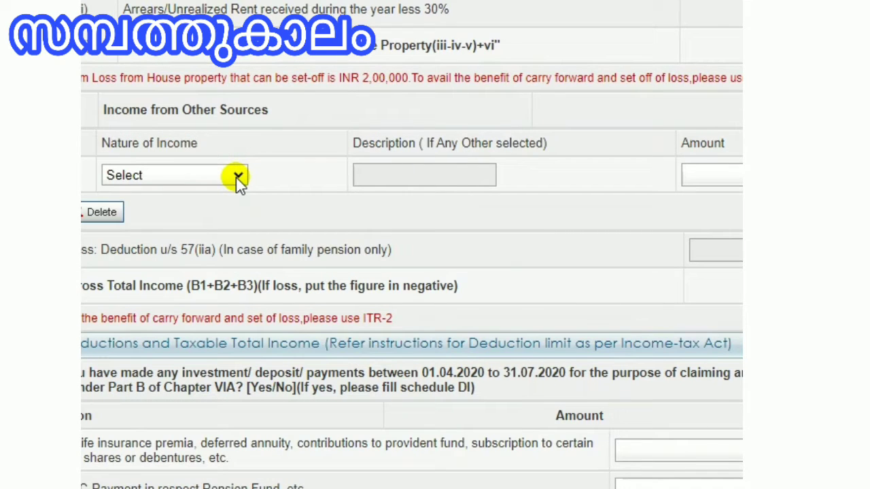
{"action": "left_click", "coordinate": [237, 178]}
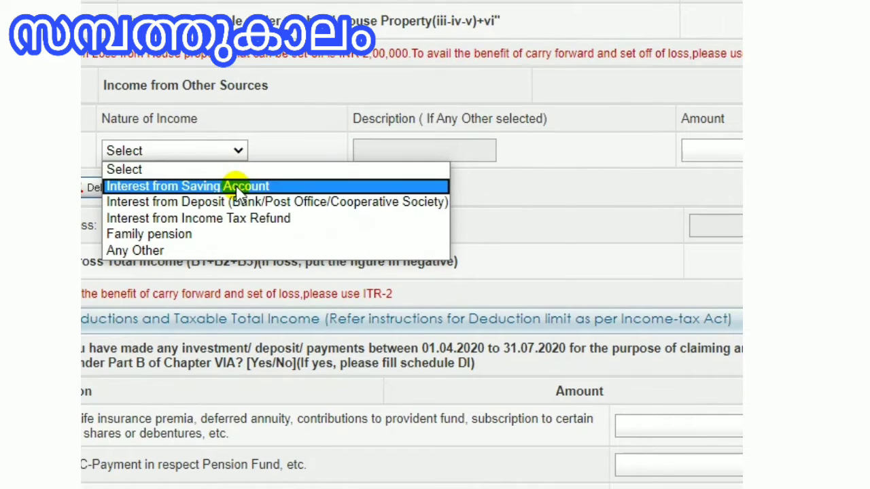
{"action": "left_click", "coordinate": [236, 187]}
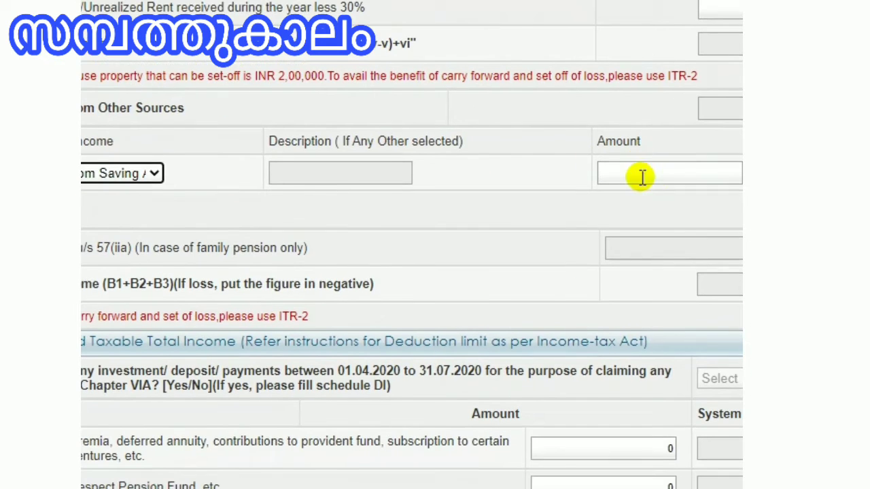
{"action": "left_click", "coordinate": [696, 197]}
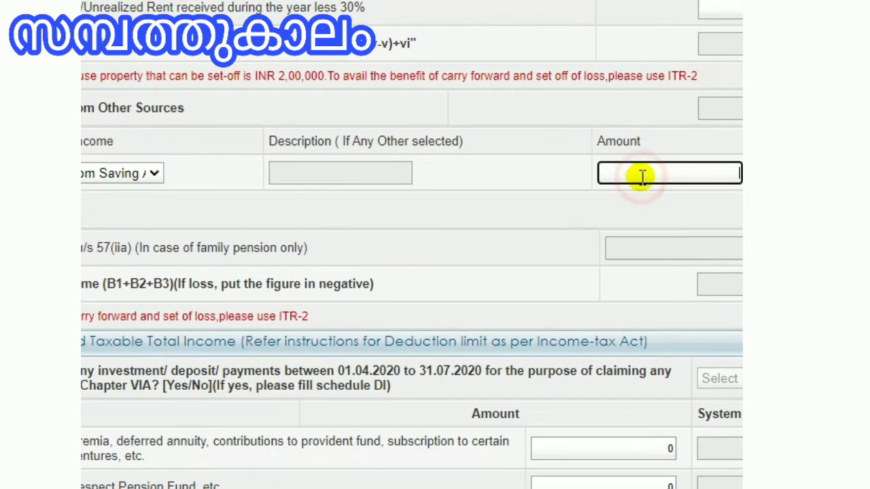
{"action": "type", "text": "1"}
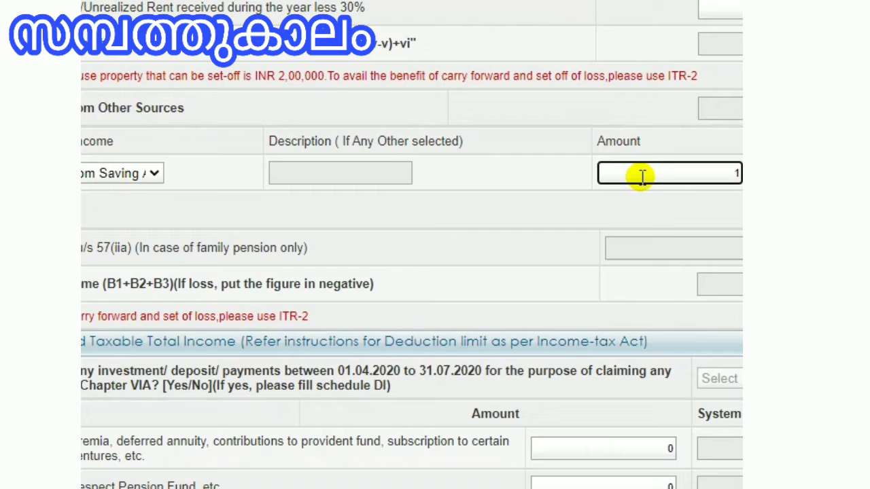
{"action": "type", "text": "5000"}
Step: Review the nature-of-income options available for income from other sources
{"action": "scroll", "coordinate": [642, 178], "scroll_direction": "down", "scroll_amount": 1}
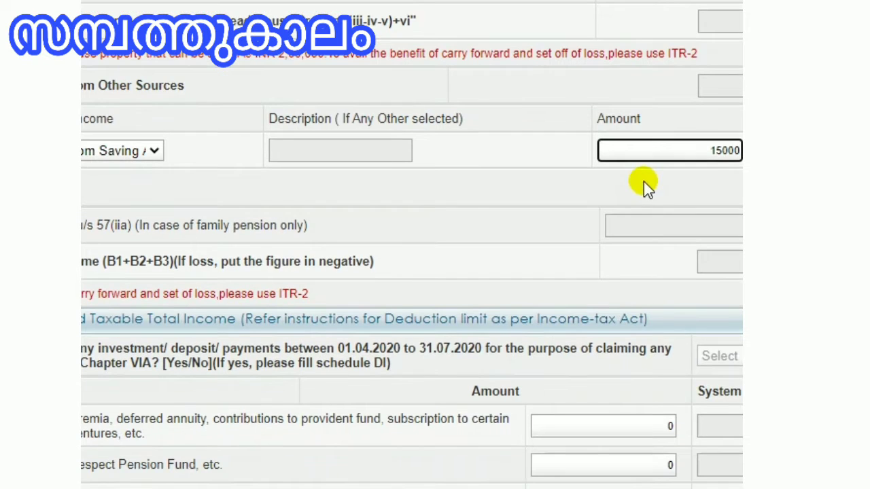
{"action": "left_click", "coordinate": [644, 183]}
{"action": "scroll", "coordinate": [688, 151], "scroll_direction": "up", "scroll_amount": 2}
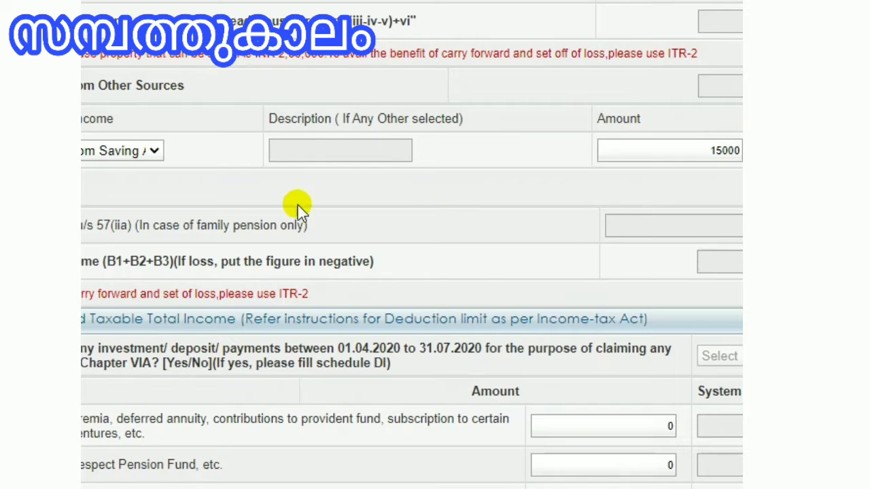
{"action": "left_click", "coordinate": [240, 179]}
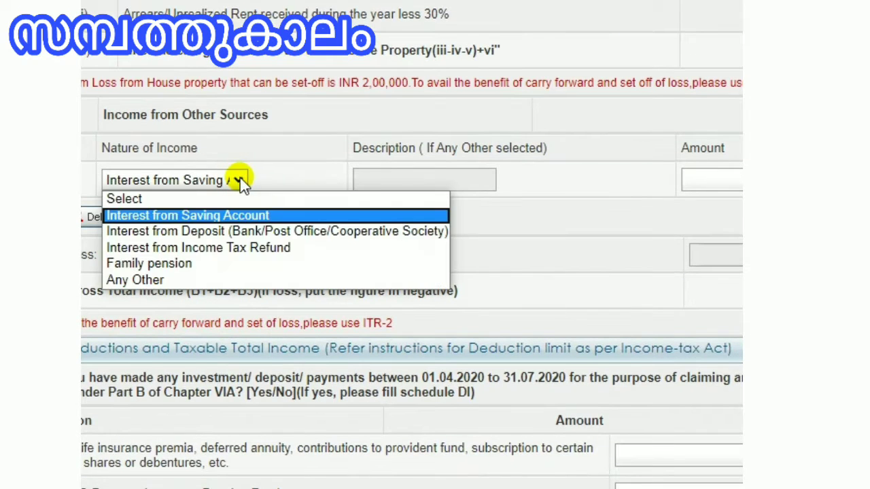
{"action": "left_click", "coordinate": [287, 178]}
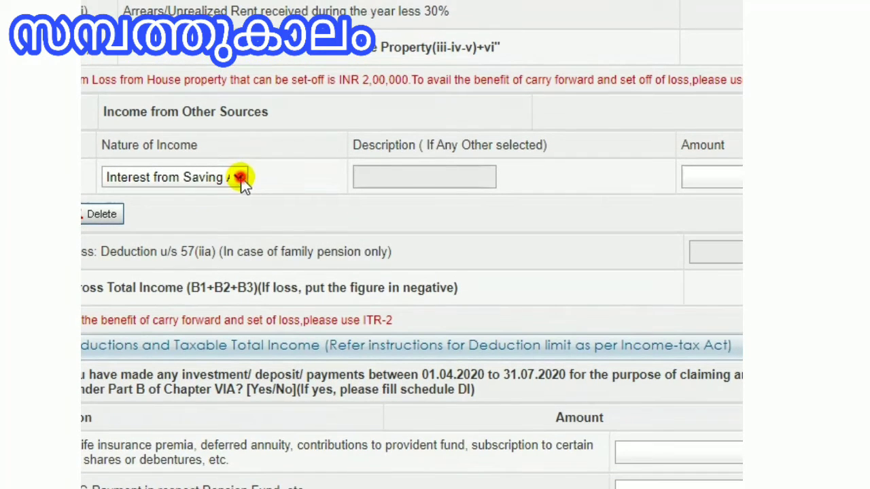
{"action": "left_click", "coordinate": [240, 178]}
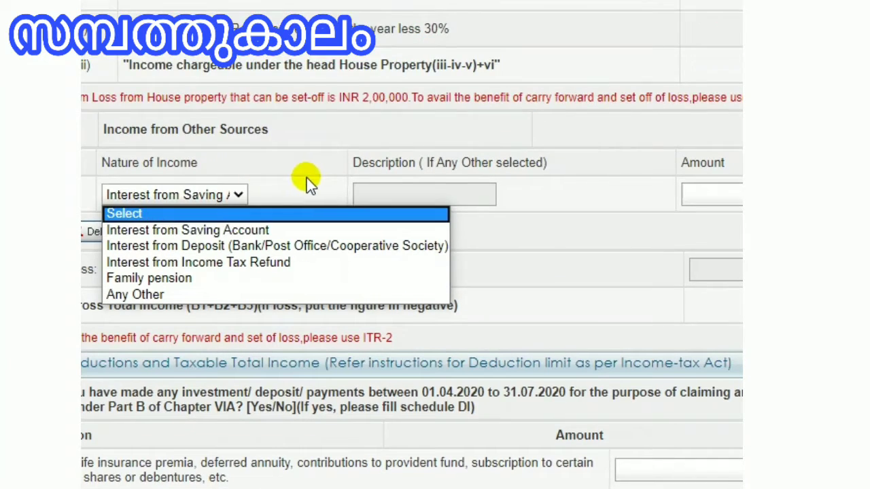
Step: Add Interest from Deposit (Bank/Post Office/Cooperative Society) as a second income from other sources with an amount of 25000
{"action": "left_click", "coordinate": [303, 136]}
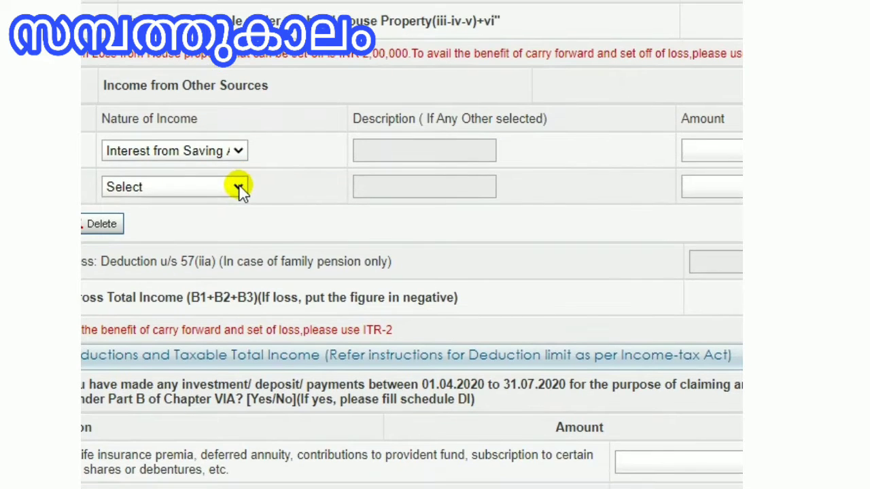
{"action": "left_click", "coordinate": [238, 187]}
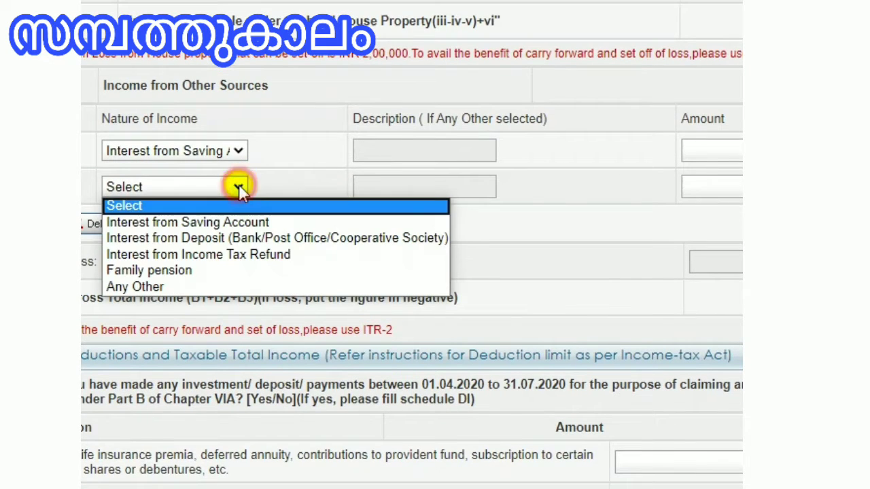
{"action": "left_click", "coordinate": [234, 239]}
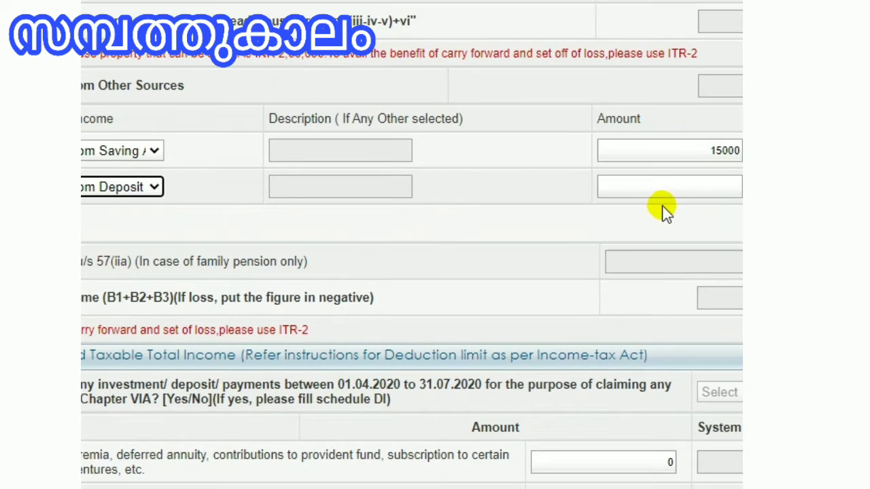
{"action": "left_click", "coordinate": [671, 188]}
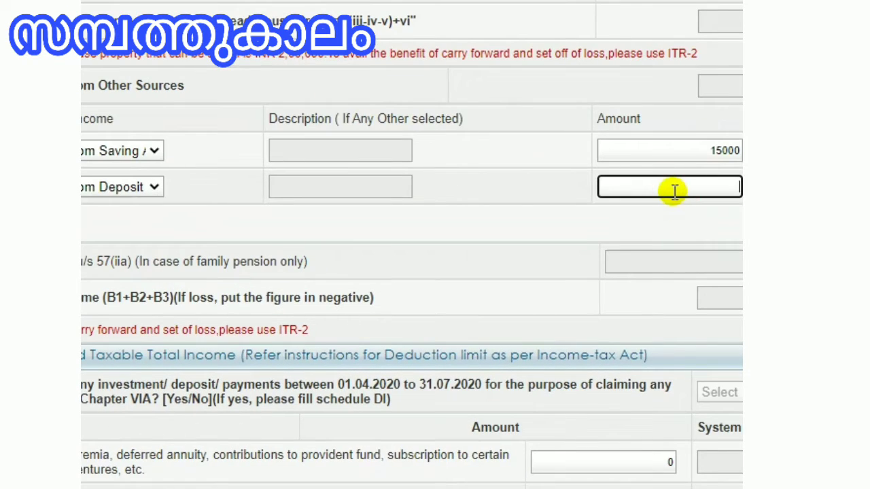
{"action": "type", "text": "25000"}
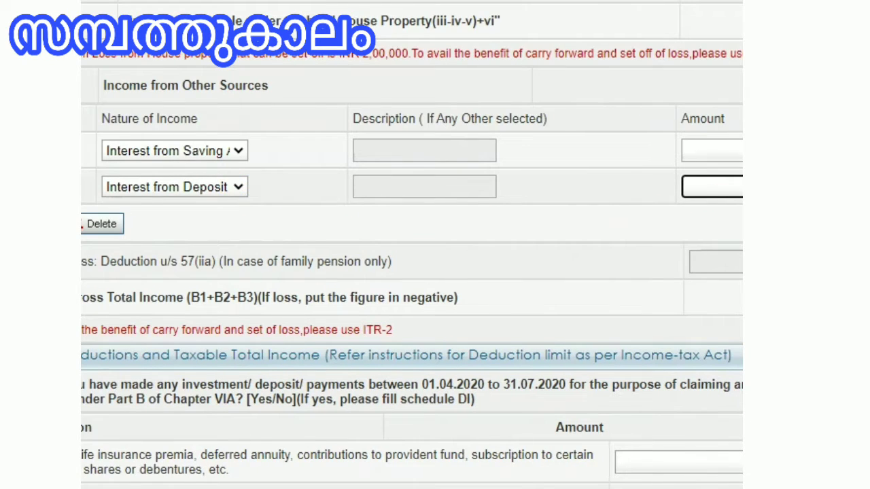
Step: Add a third income-from-other-sources row and open its nature-of-income options without choosing one
{"action": "left_click", "coordinate": [64, 223]}
{"action": "left_click", "coordinate": [233, 226]}
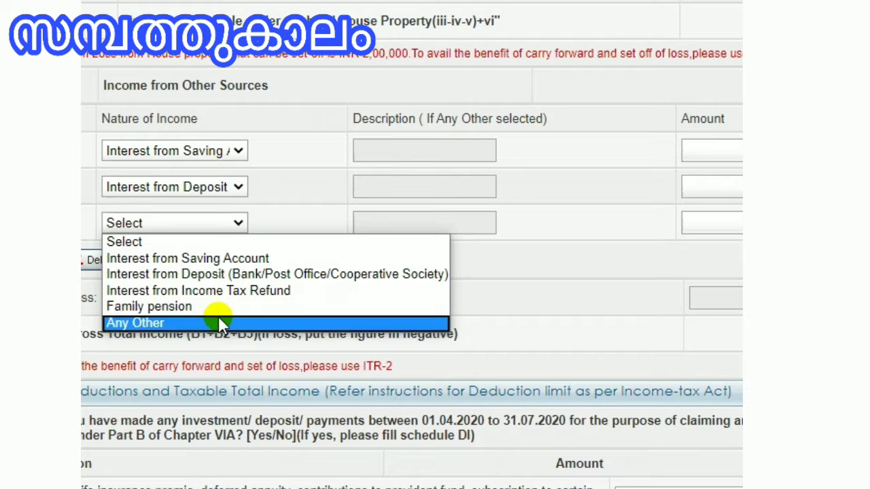
{"action": "left_click", "coordinate": [310, 187]}
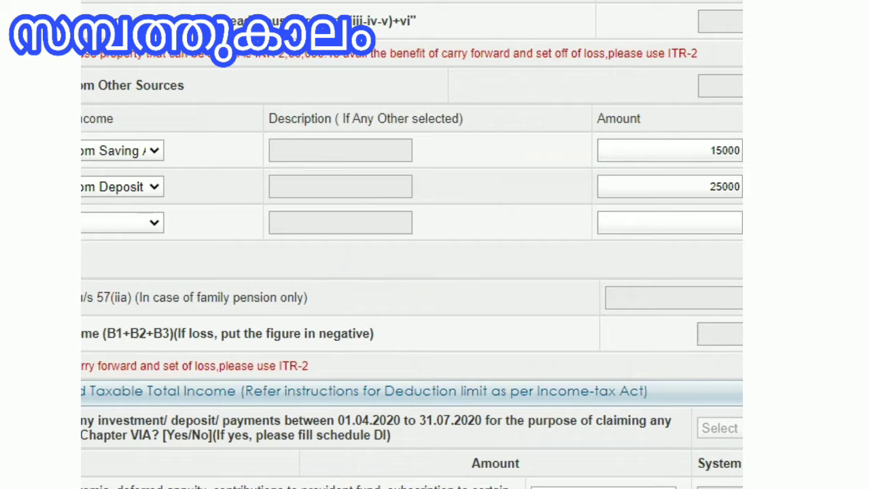
Step: Open Schedule DI to review the investment deduction fields, then return to the Computation of Income and Tax section
{"action": "scroll", "coordinate": [563, 485], "scroll_direction": "down", "scroll_amount": 5}
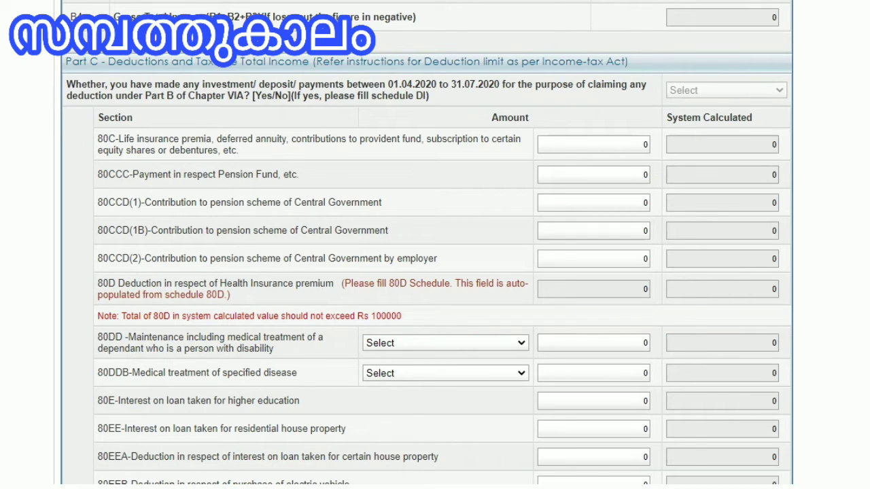
{"action": "scroll", "coordinate": [421, 245], "scroll_direction": "up", "scroll_amount": 15}
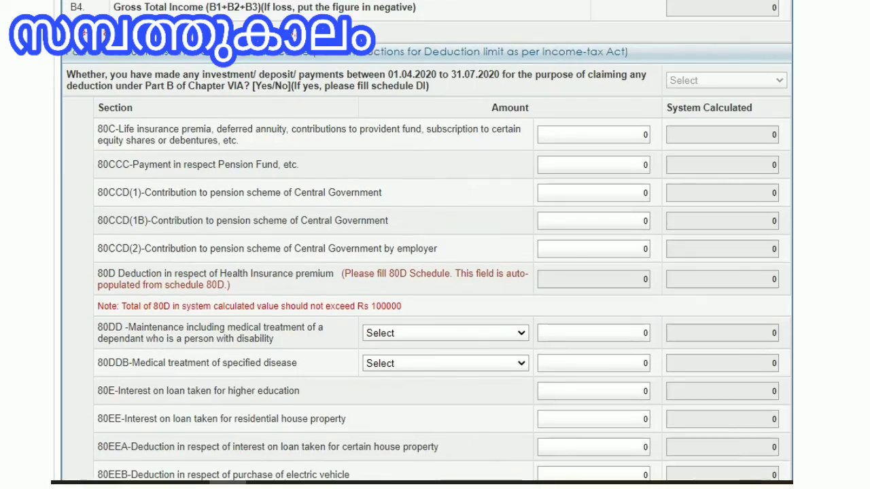
{"action": "scroll", "coordinate": [630, 182], "scroll_direction": "up", "scroll_amount": 3}
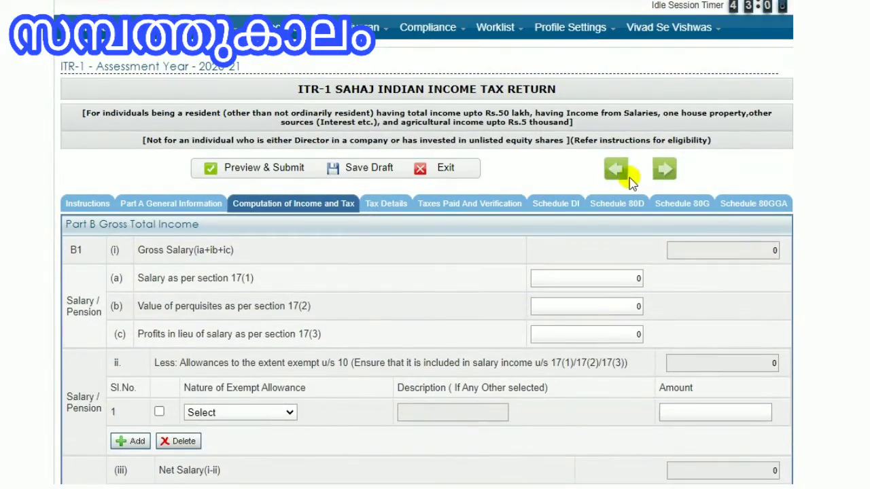
{"action": "left_click", "coordinate": [559, 203]}
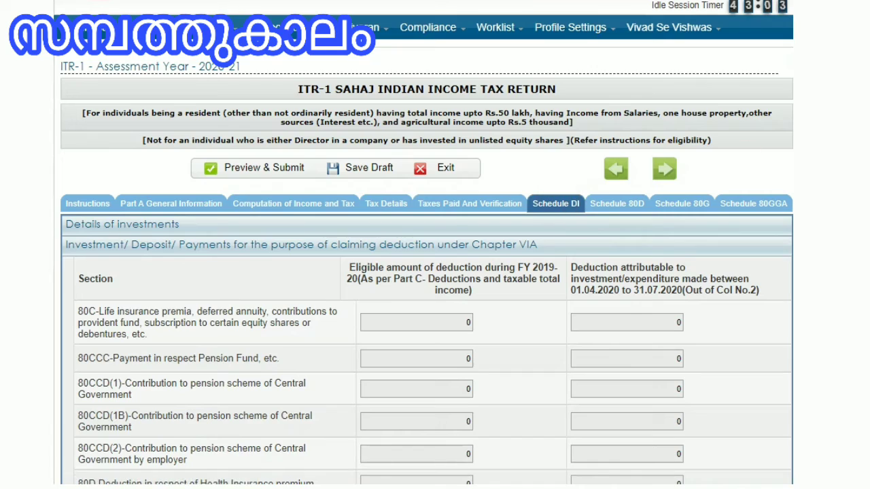
{"action": "scroll", "coordinate": [423, 271], "scroll_direction": "down", "scroll_amount": 1}
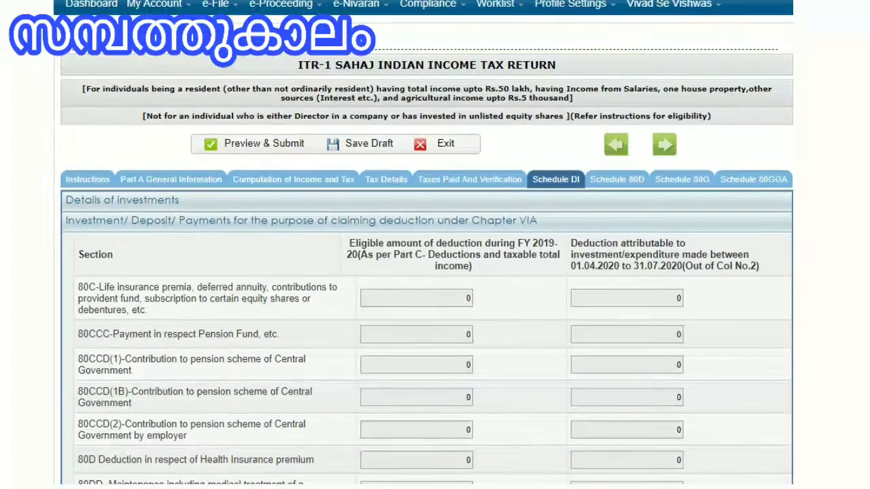
{"action": "scroll", "coordinate": [423, 272], "scroll_direction": "down", "scroll_amount": 2}
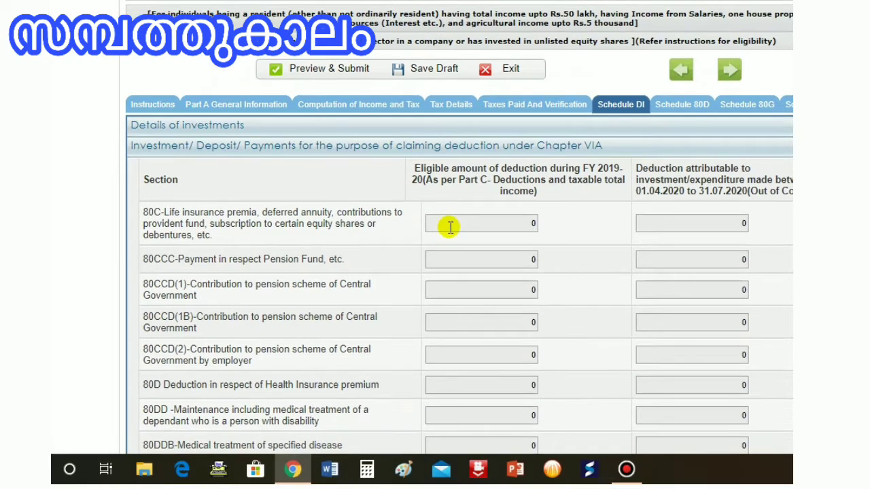
{"action": "left_click", "coordinate": [384, 261]}
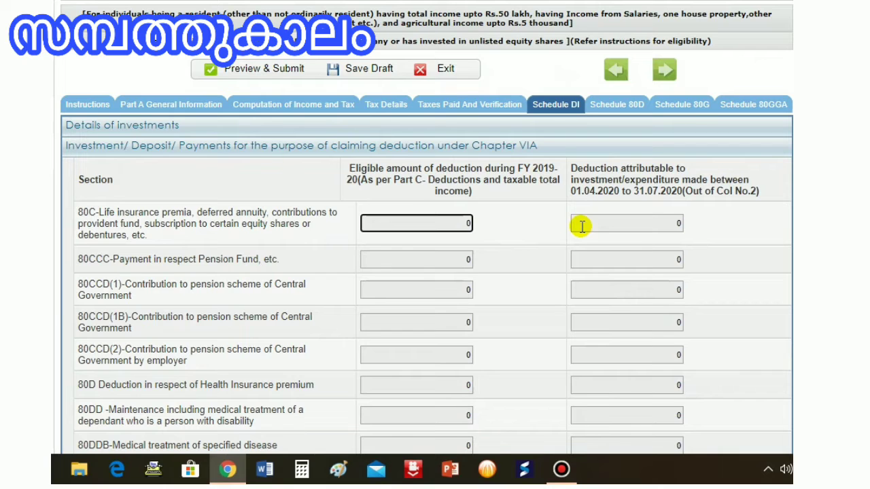
{"action": "left_click", "coordinate": [582, 226]}
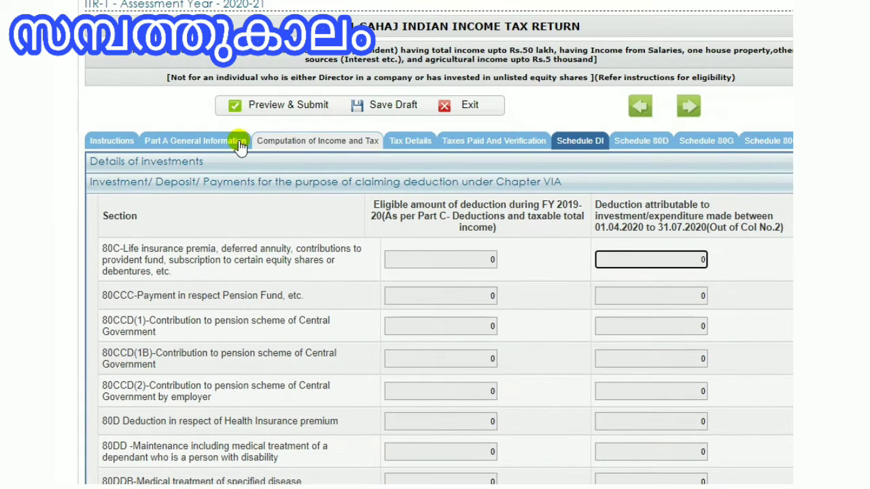
{"action": "left_click", "coordinate": [272, 143]}
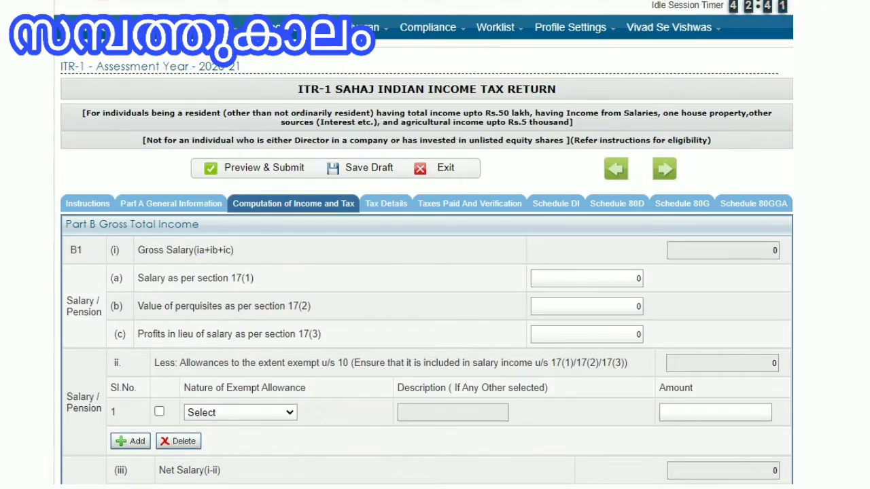
Step: Enter 100000 as the 80C deduction for life insurance premia, provident fund and similar payments in Part C
{"action": "scroll", "coordinate": [427, 271], "scroll_direction": "down", "scroll_amount": 10}
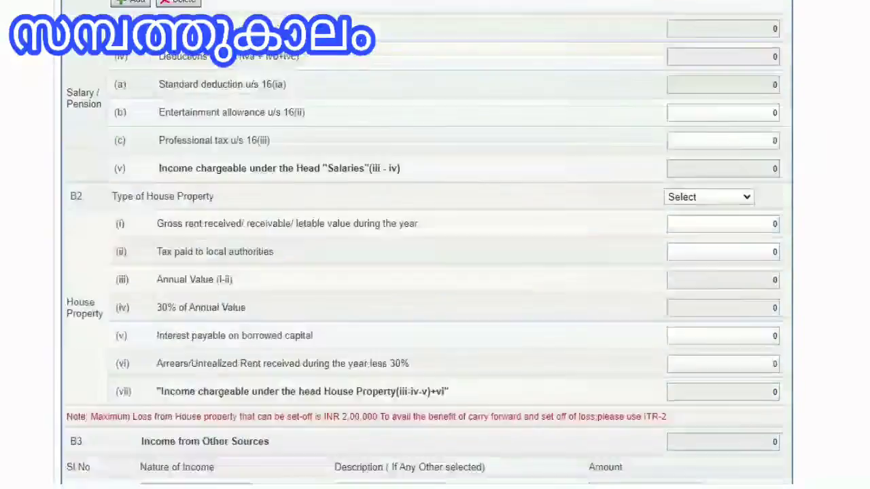
{"action": "scroll", "coordinate": [427, 271], "scroll_direction": "down", "scroll_amount": 6}
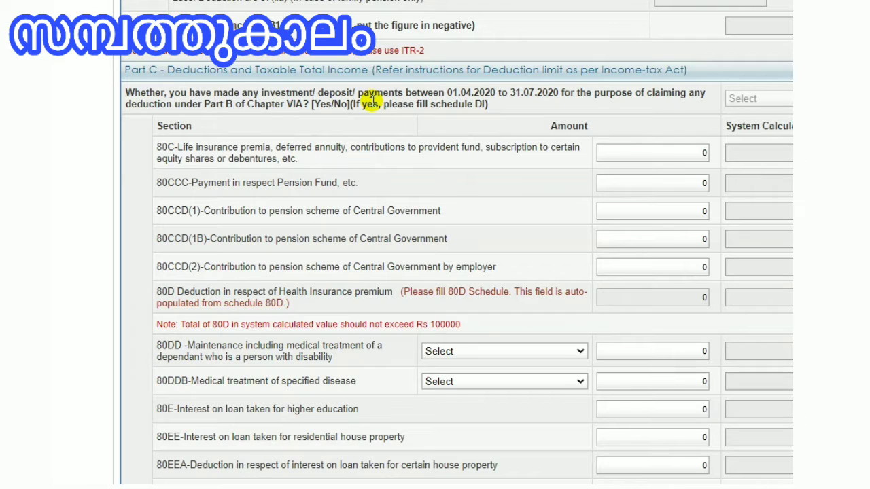
{"action": "scroll", "coordinate": [372, 100], "scroll_direction": "right", "scroll_amount": 2}
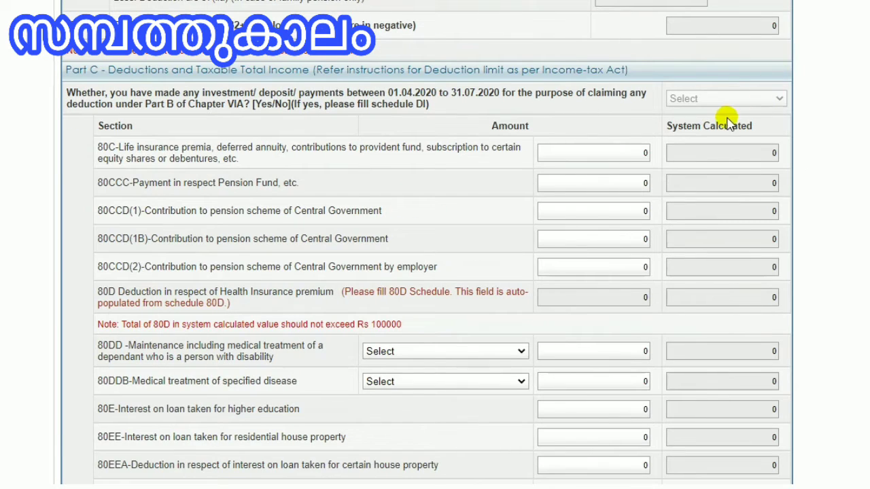
{"action": "left_click", "coordinate": [767, 102]}
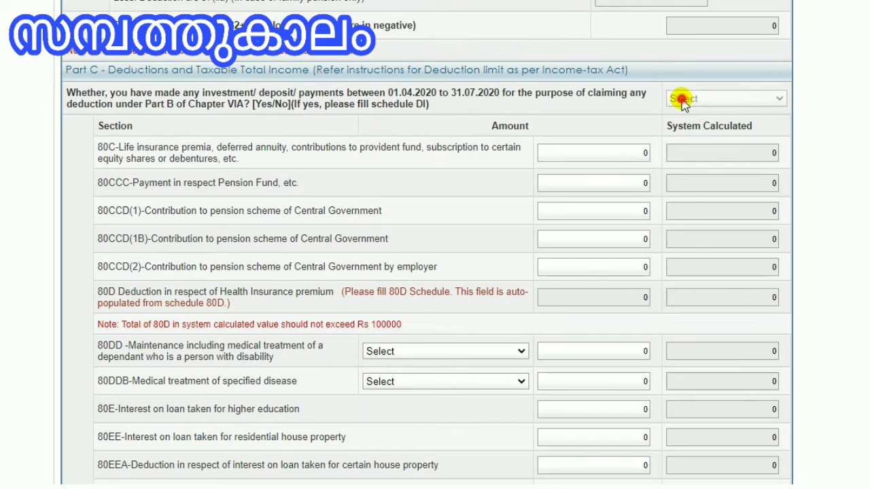
{"action": "left_click", "coordinate": [602, 158]}
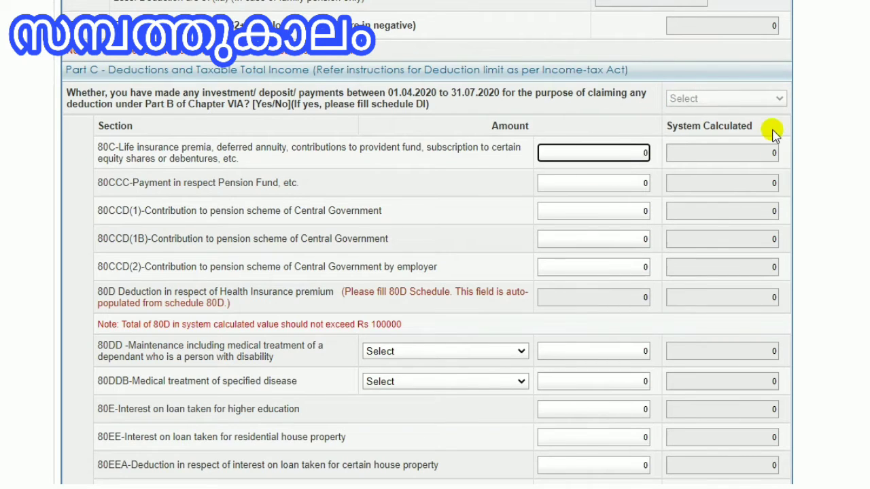
{"action": "scroll", "coordinate": [442, 123], "scroll_direction": "left", "scroll_amount": 3}
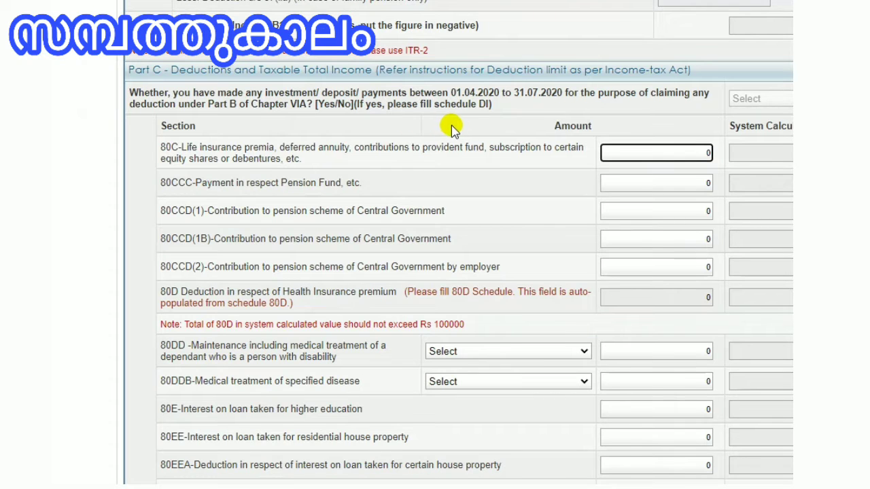
{"action": "scroll", "coordinate": [452, 125], "scroll_direction": "right", "scroll_amount": 3}
{"action": "scroll", "coordinate": [464, 132], "scroll_direction": "left", "scroll_amount": 3}
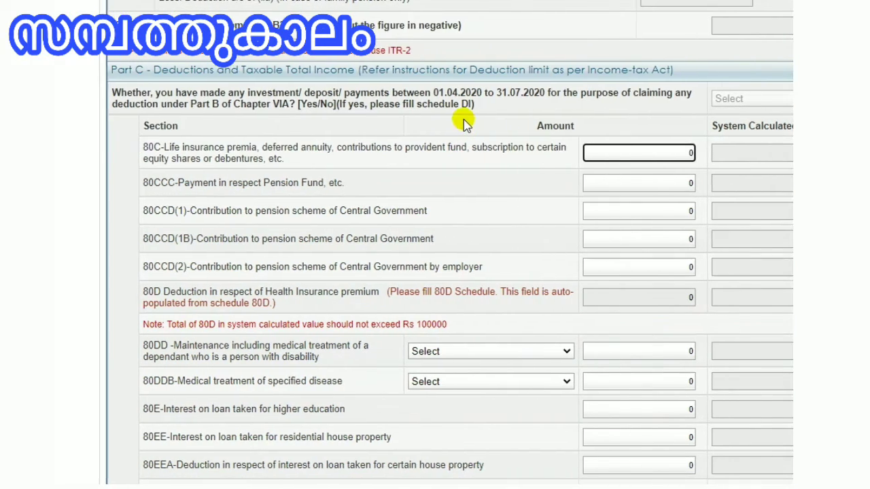
{"action": "scroll", "coordinate": [536, 156], "scroll_direction": "right", "scroll_amount": 3}
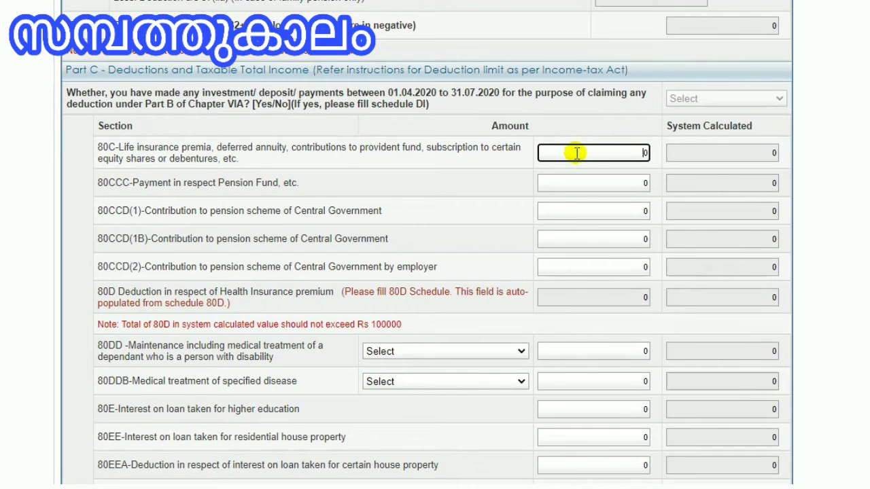
{"action": "scroll", "coordinate": [361, 169], "scroll_direction": "left", "scroll_amount": 2}
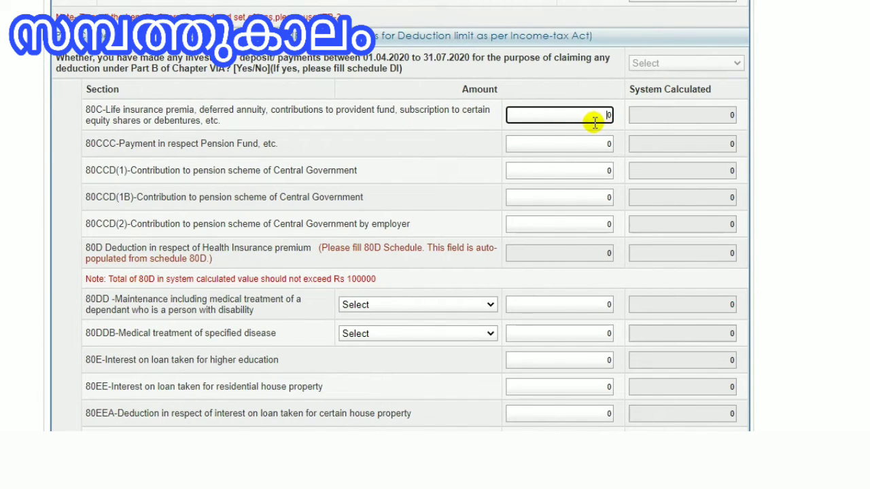
{"action": "type", "text": "00000"}
Step: Enter 5000 as the 80CCC deduction for payment in respect of pension fund
{"action": "left_click", "coordinate": [592, 141]}
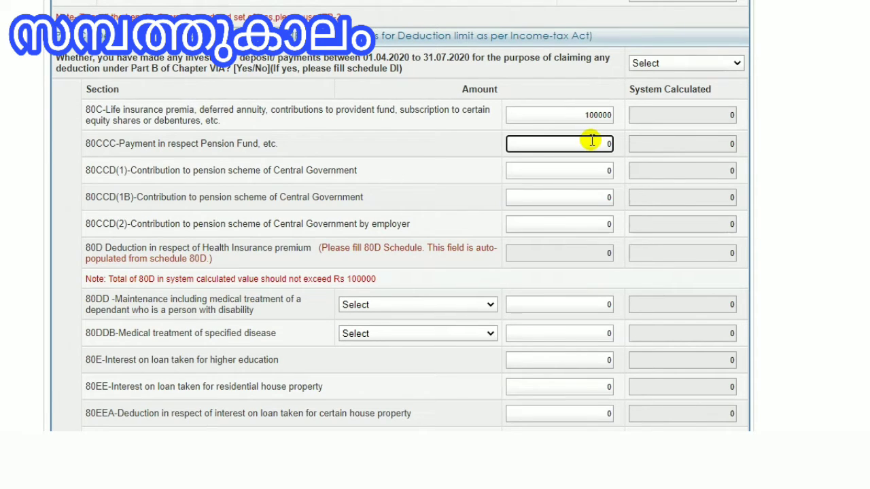
{"action": "type", "text": "1500"}
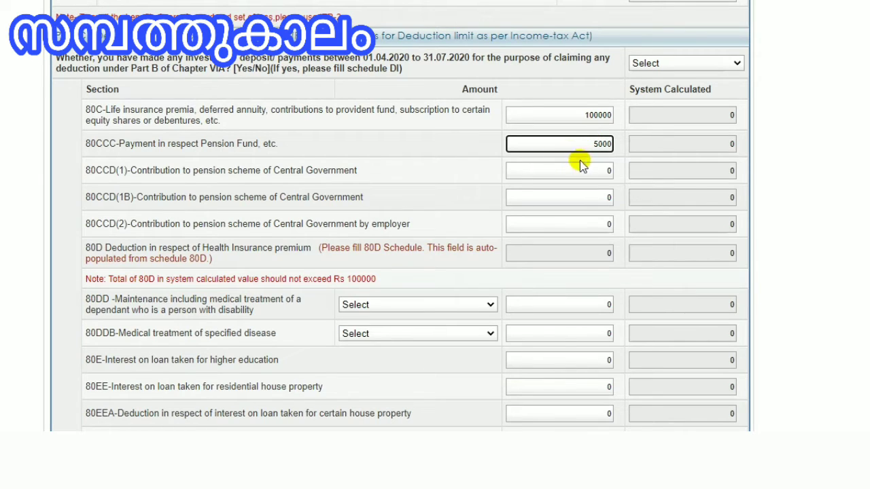
{"action": "left_click", "coordinate": [581, 171]}
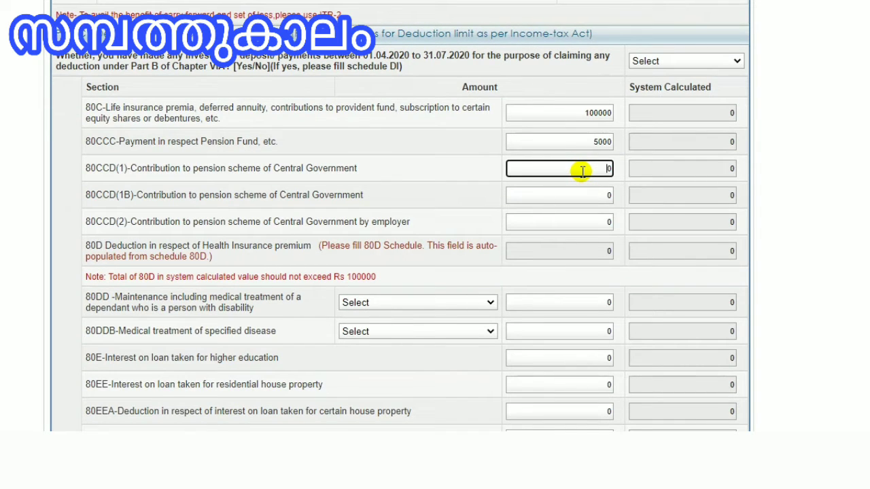
{"action": "double_click", "coordinate": [592, 140]}
{"action": "type", "text": "0"}
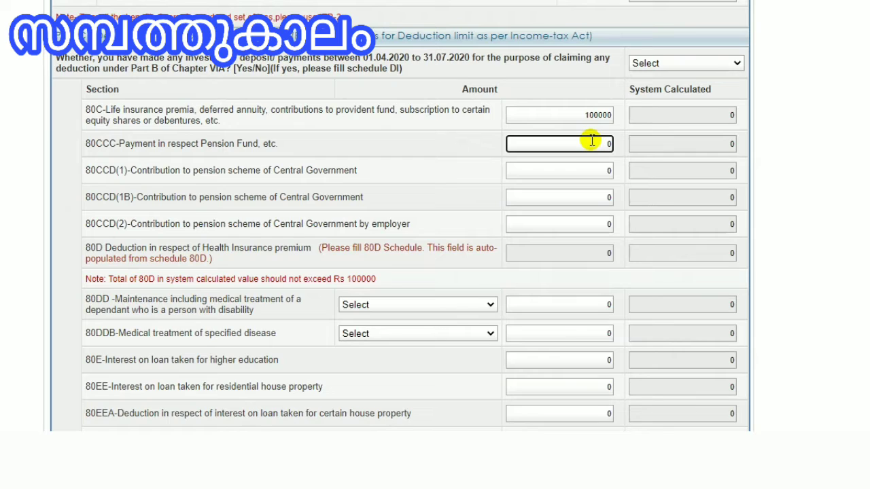
{"action": "type", "text": "5000"}
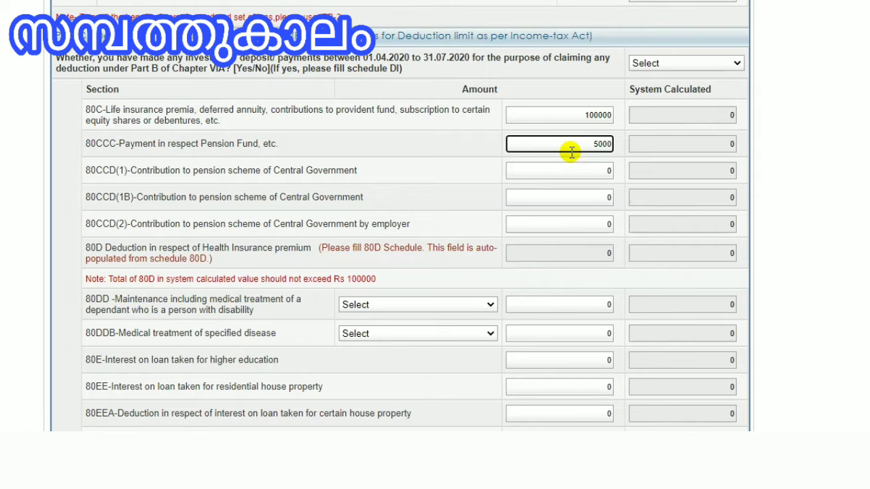
Step: Enter 60000 under 80CCD(1B) and 10000 under 80CCD(2) for pension scheme contributions
{"action": "left_click", "coordinate": [579, 170]}
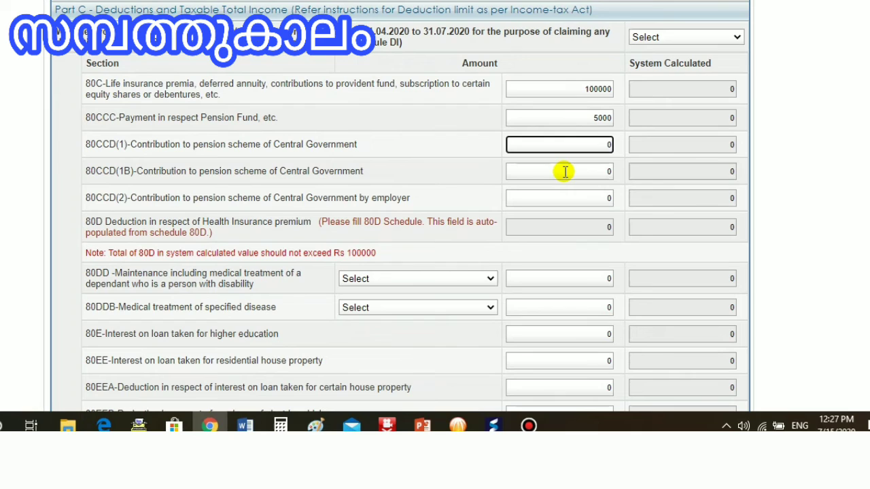
{"action": "left_click", "coordinate": [564, 179]}
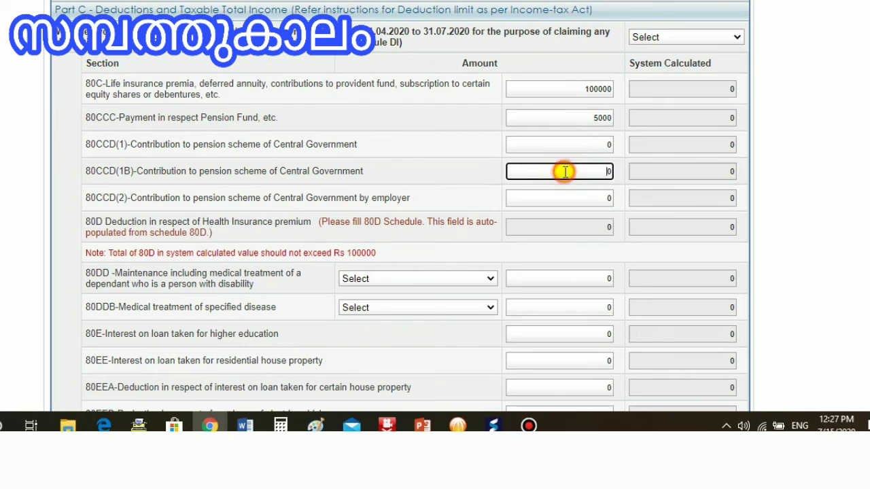
{"action": "type", "text": "60000"}
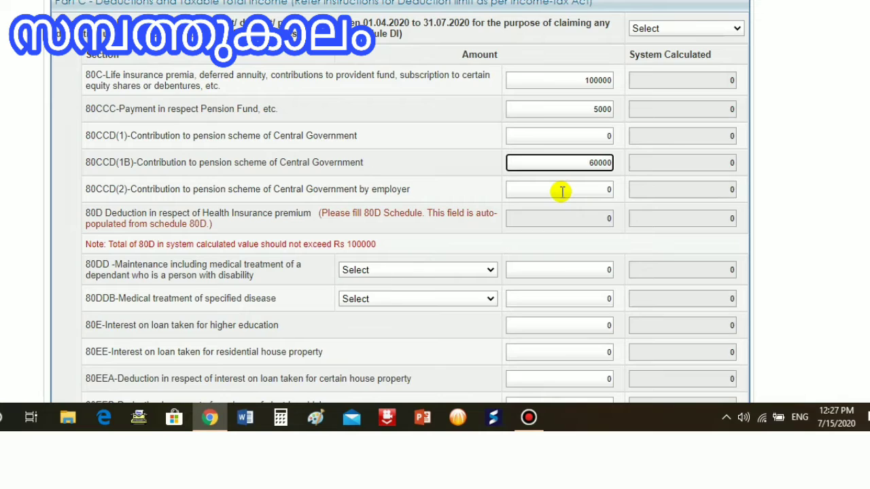
{"action": "left_click", "coordinate": [562, 192]}
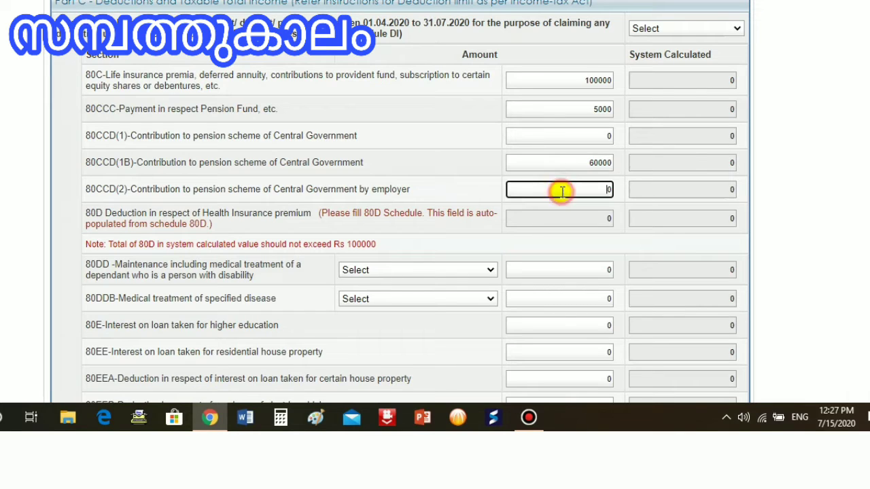
{"action": "type", "text": "100000"}
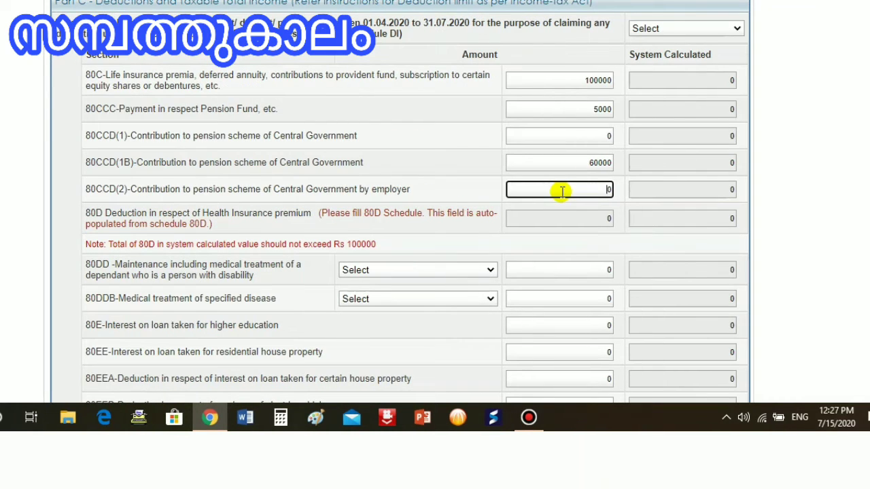
Step: Retype the 80CCD(2) employer pension contribution amount as 10000
{"action": "type", "text": "10000"}
{"action": "type", "text": "0000"}
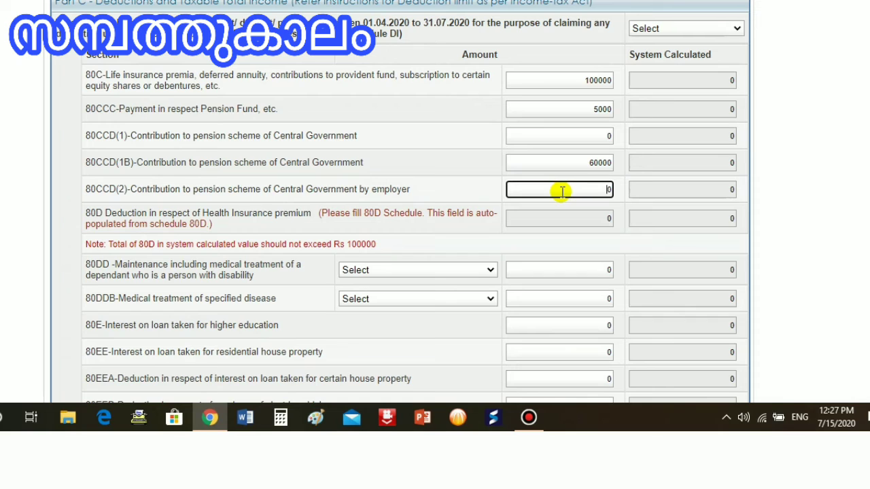
{"action": "type", "text": "100000"}
{"action": "type", "text": "100000"}
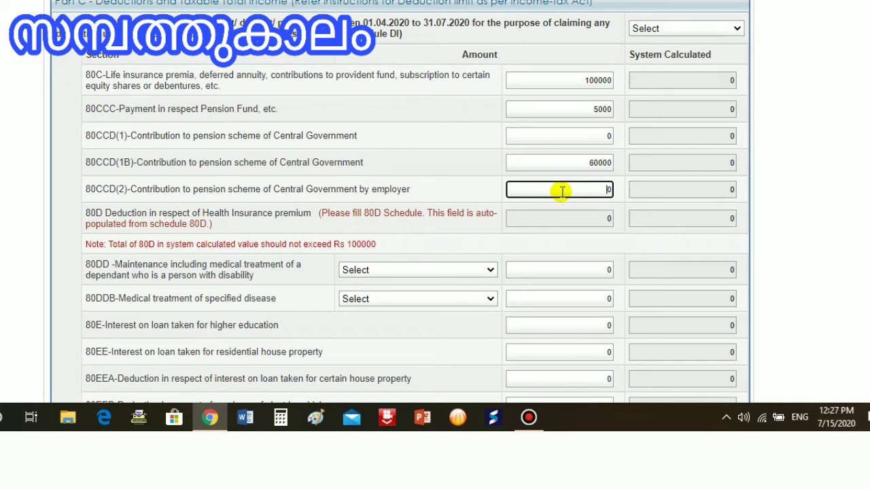
{"action": "type", "text": "100000"}
{"action": "type", "text": "0"}
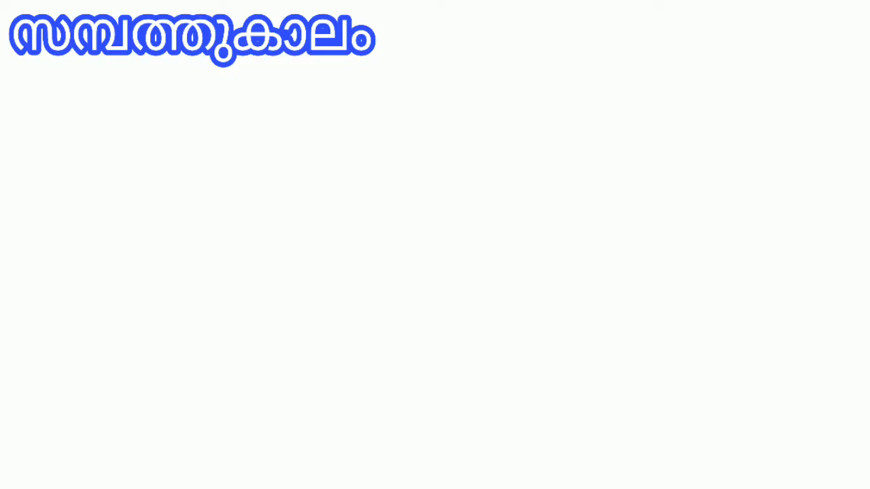
Step: Set the 80DD category to Dependent person with Disability and select its amount field
{"action": "left_click", "coordinate": [417, 270]}
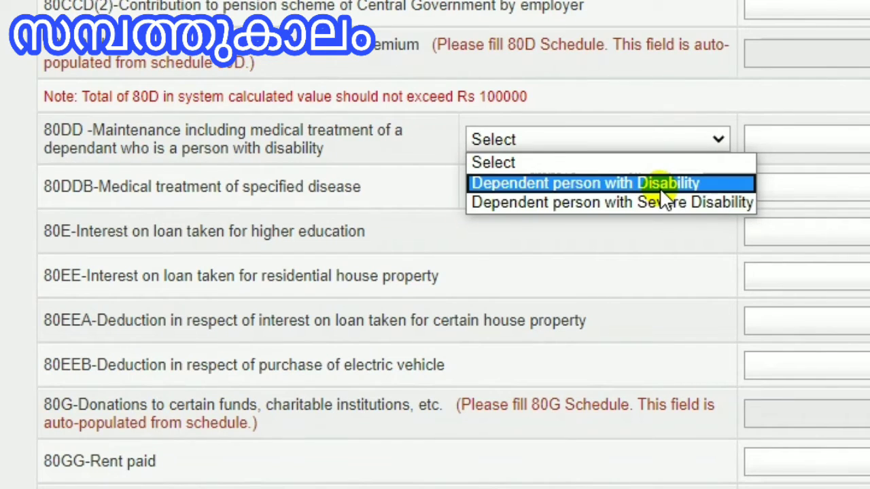
{"action": "left_click", "coordinate": [656, 182]}
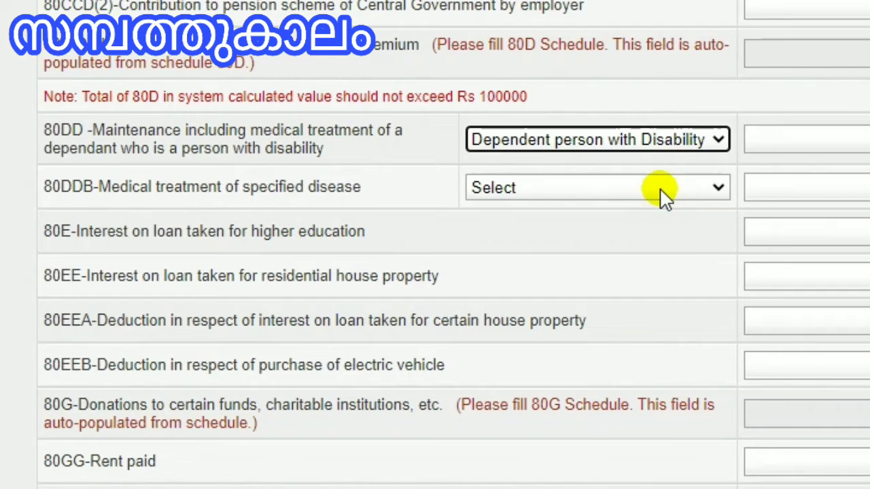
{"action": "left_click", "coordinate": [795, 138]}
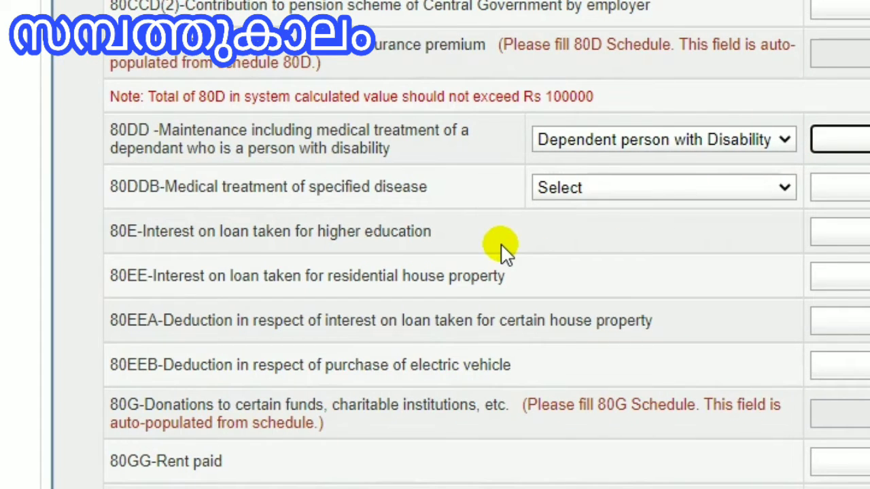
Step: Set the 80DDB medical treatment category to Self or dependent and move through the following amount fields
{"action": "left_click", "coordinate": [694, 187]}
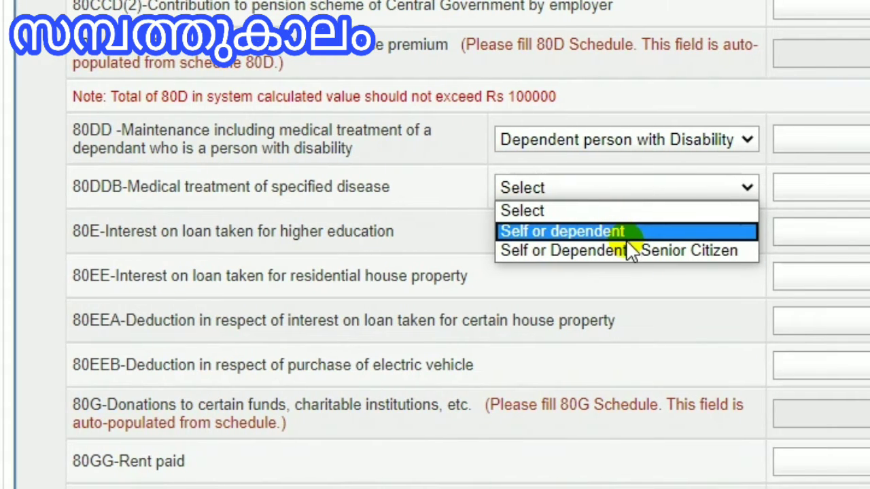
{"action": "left_click", "coordinate": [625, 232]}
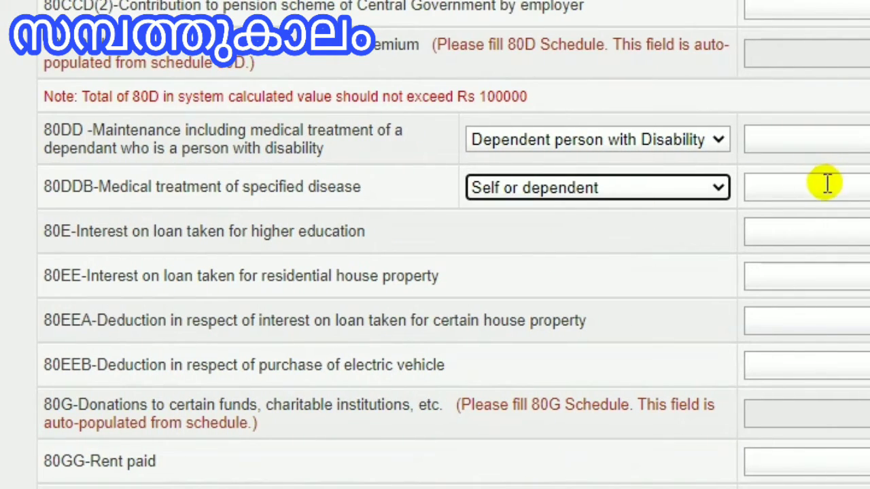
{"action": "left_click", "coordinate": [858, 185]}
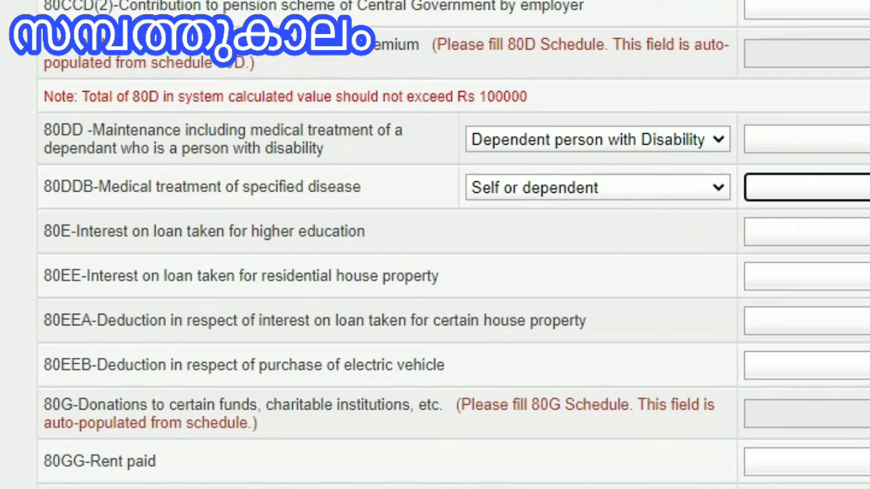
{"action": "key", "text": "Tab"}
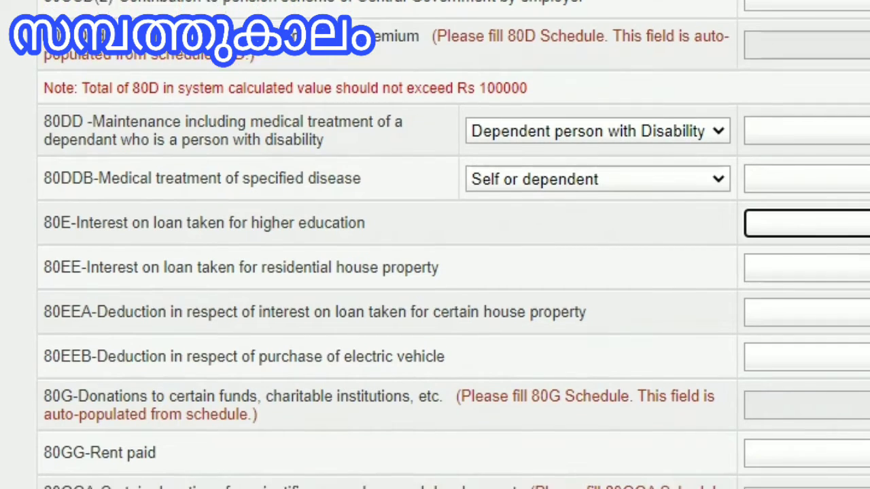
{"action": "key", "text": "Tab"}
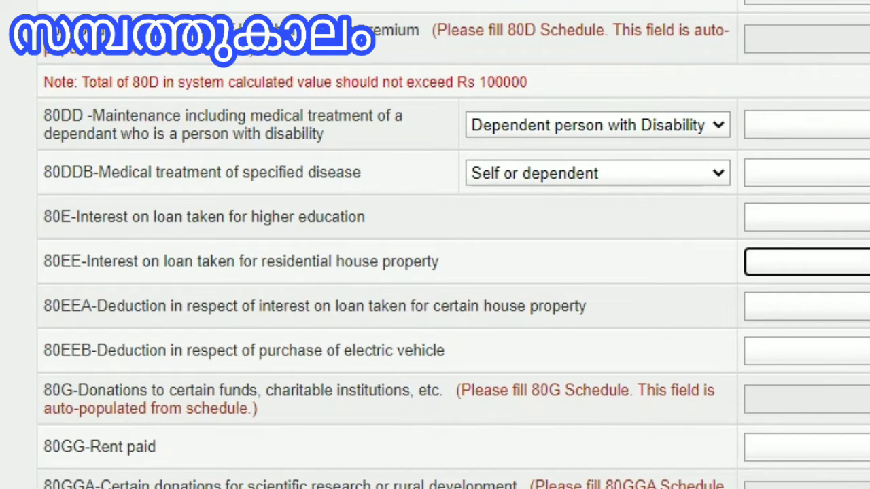
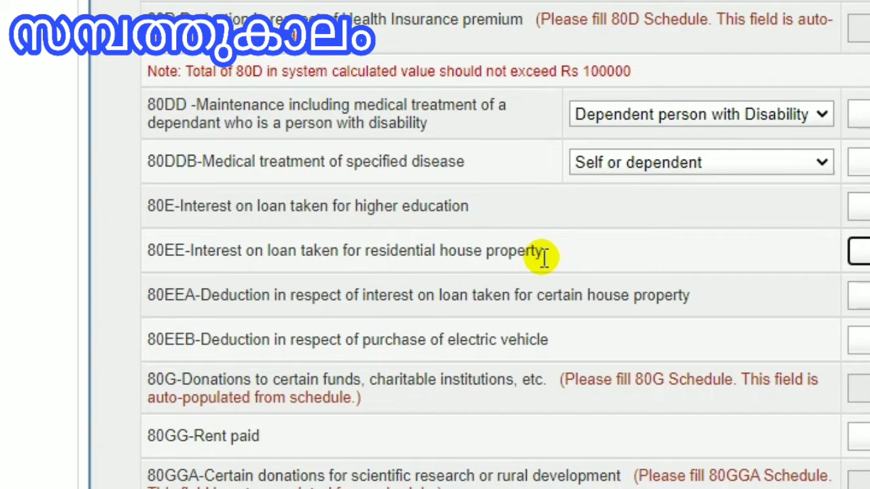
Step: Enter 200000 as the 80EEB deduction for purchase of an electric vehicle
{"action": "scroll", "coordinate": [557, 258], "scroll_direction": "up", "scroll_amount": 1}
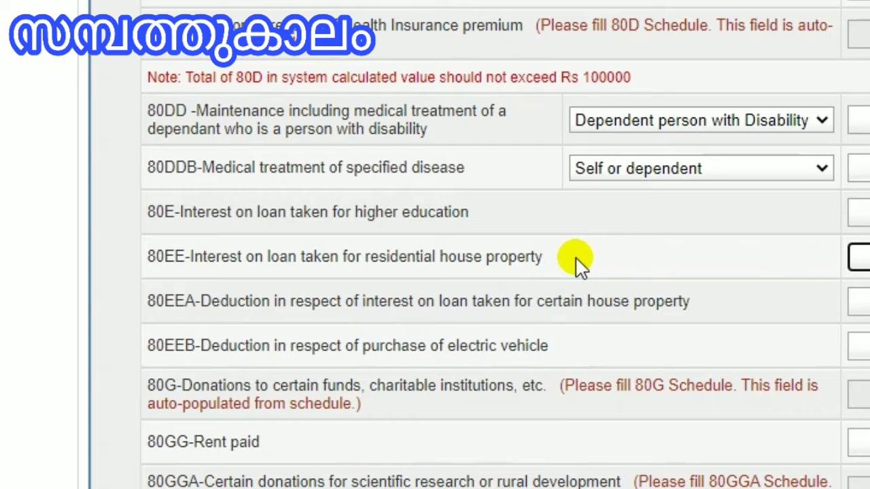
{"action": "scroll", "coordinate": [558, 258], "scroll_direction": "down", "scroll_amount": 1}
{"action": "scroll", "coordinate": [557, 259], "scroll_direction": "down", "scroll_amount": 1}
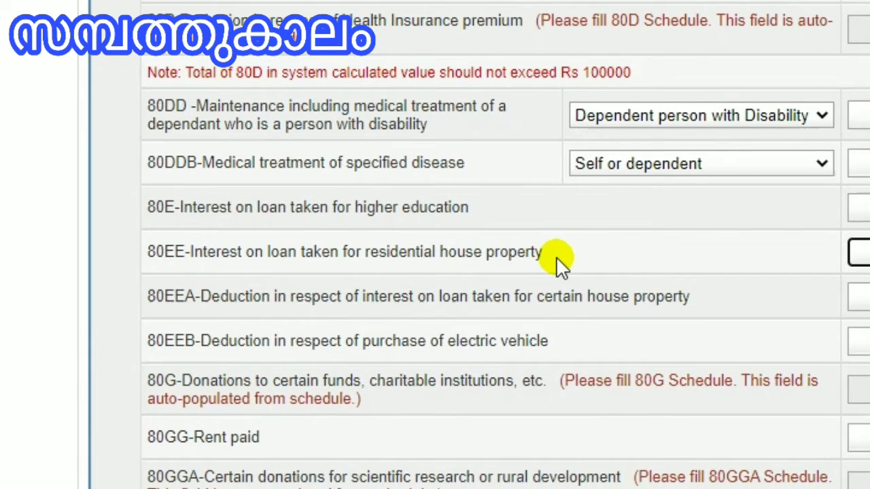
{"action": "scroll", "coordinate": [556, 256], "scroll_direction": "down", "scroll_amount": 1}
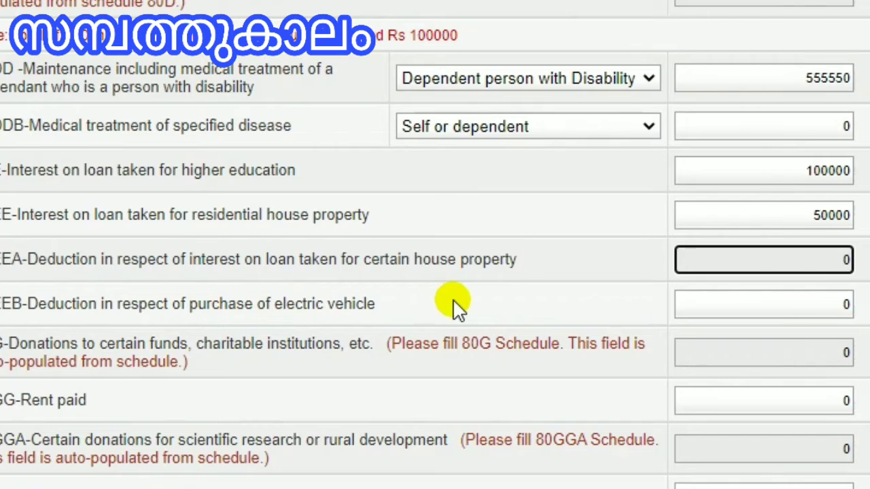
{"action": "left_click", "coordinate": [733, 303]}
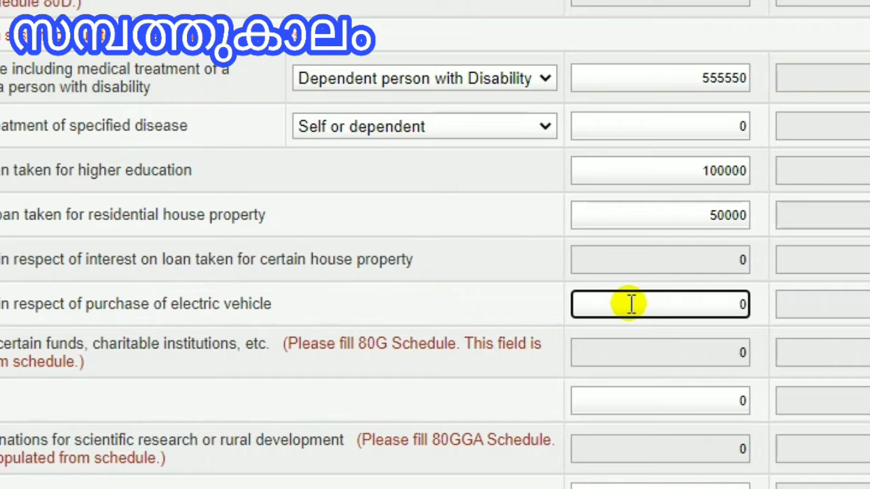
{"action": "type", "text": "200000"}
{"action": "key", "text": "Tab"}
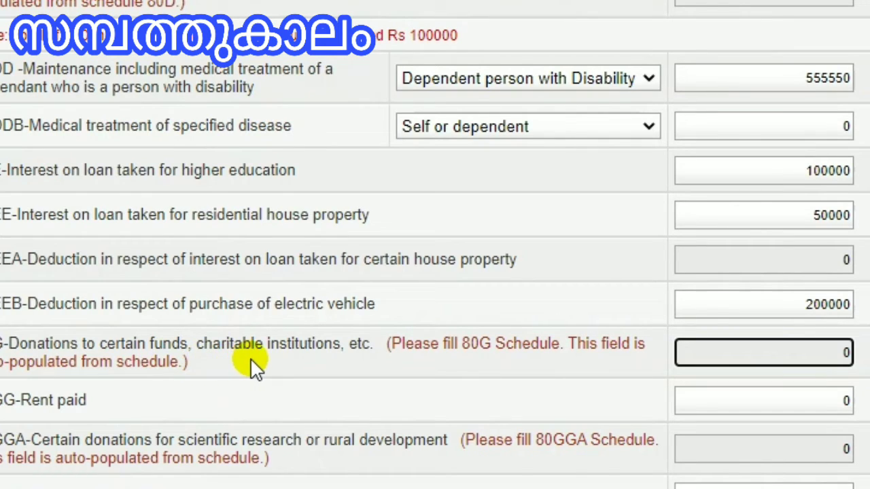
Step: Examine the 80G, 80GG, 80GGA and 80GGC donation and rent deduction fields
{"action": "left_click", "coordinate": [749, 352]}
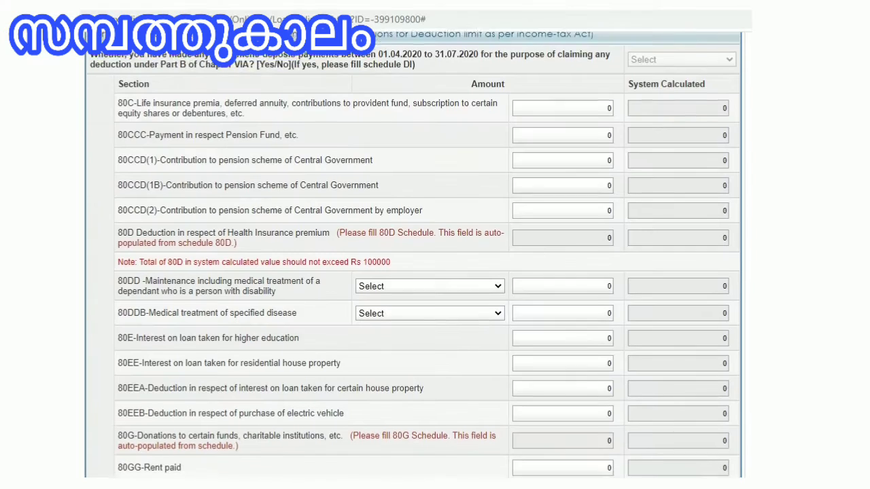
{"action": "scroll", "coordinate": [435, 272], "scroll_direction": "down", "scroll_amount": 1}
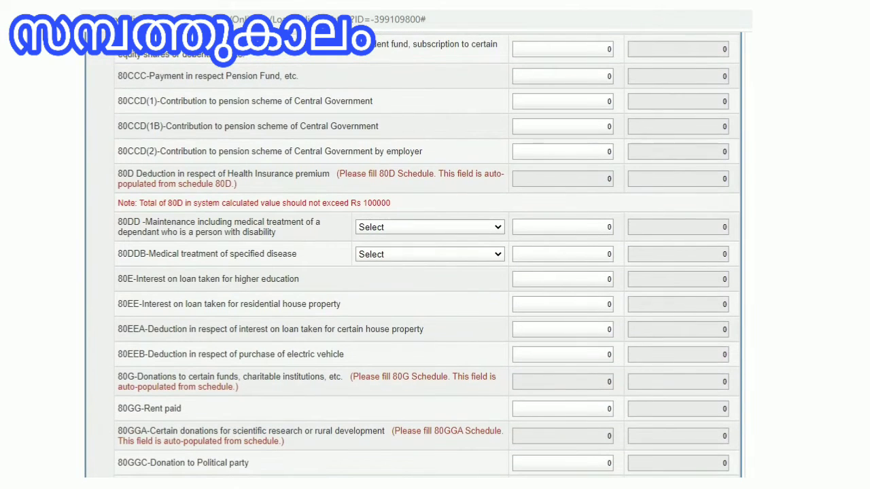
{"action": "scroll", "coordinate": [435, 272], "scroll_direction": "down", "scroll_amount": 1}
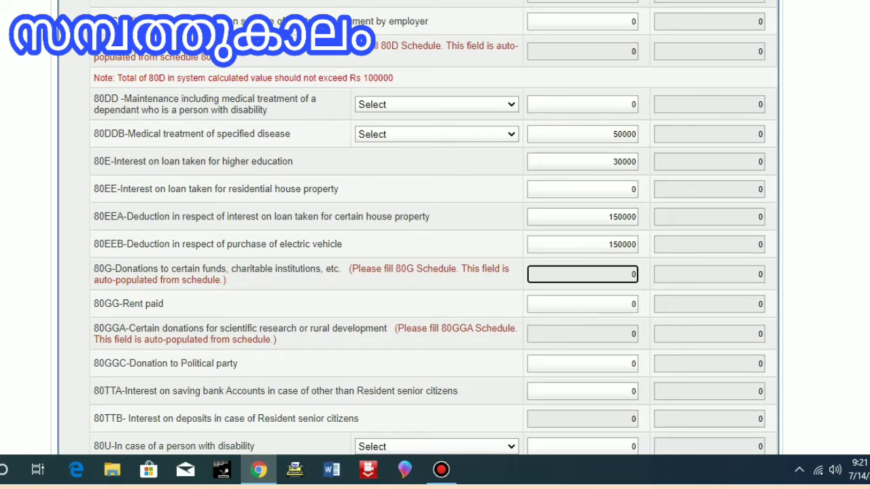
{"action": "left_click", "coordinate": [582, 304]}
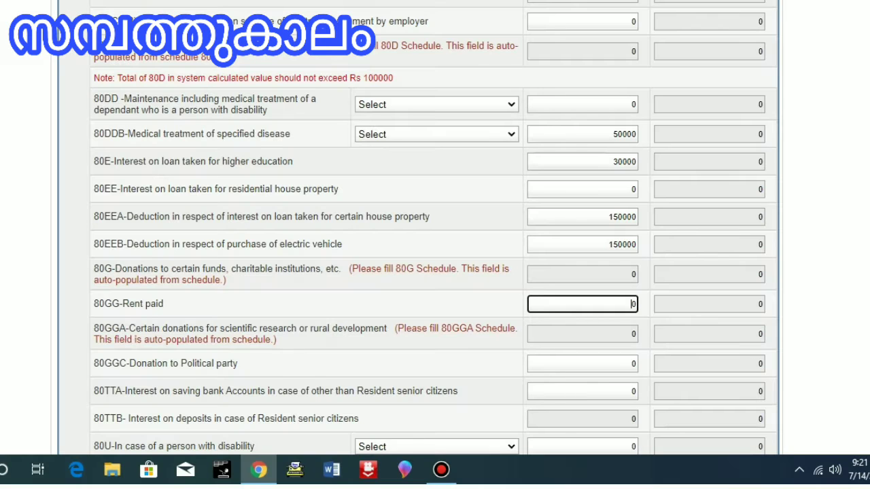
{"action": "key", "text": "Tab"}
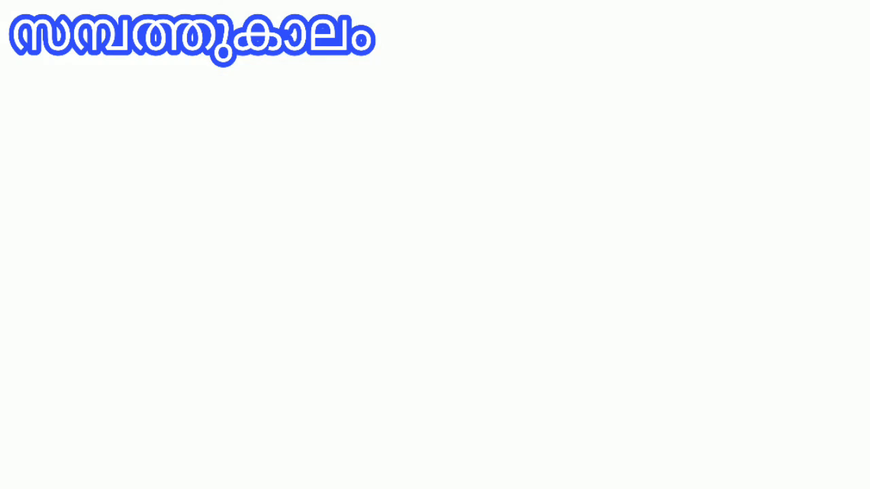
{"action": "left_click", "coordinate": [582, 304]}
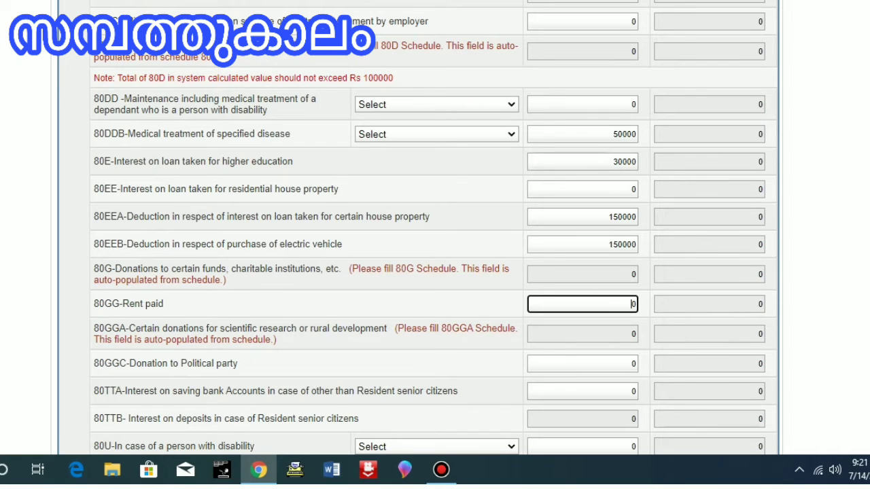
{"action": "left_click", "coordinate": [582, 333]}
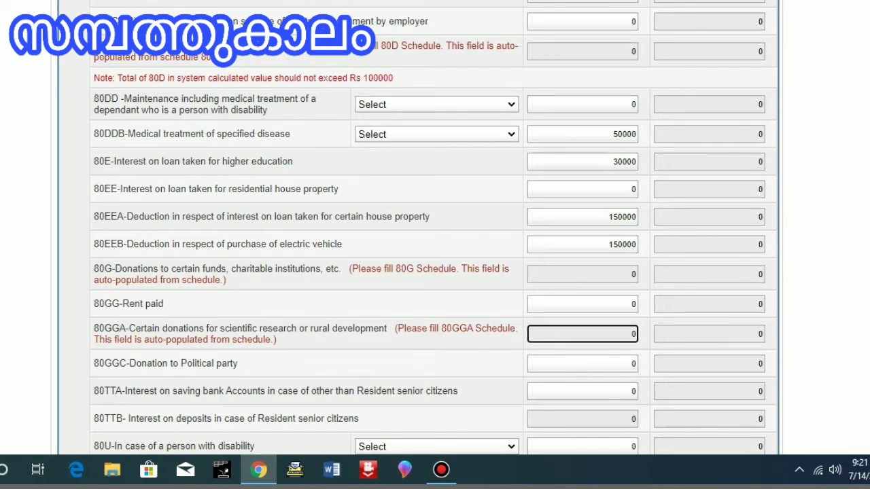
{"action": "left_click", "coordinate": [582, 304]}
{"action": "left_click", "coordinate": [582, 333]}
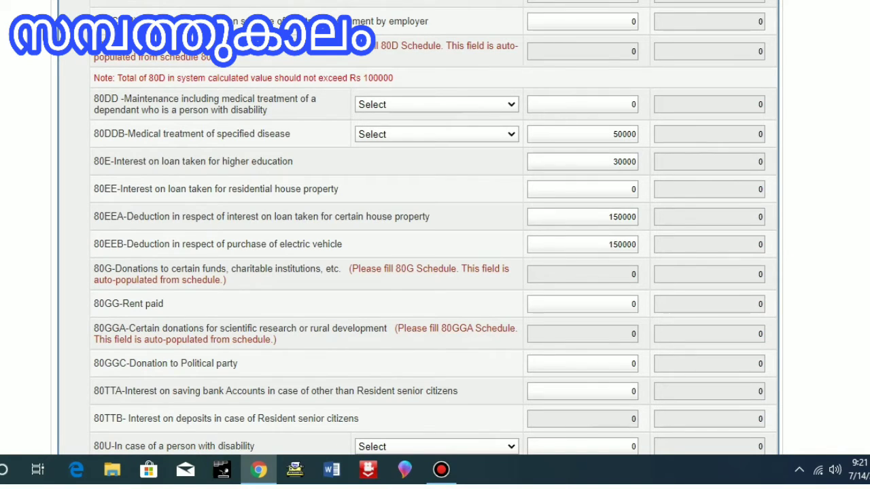
{"action": "left_click", "coordinate": [582, 364]}
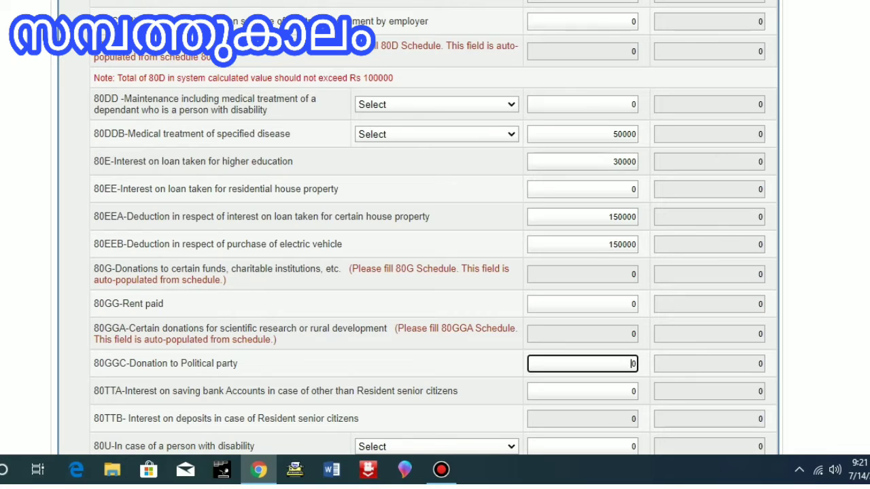
{"action": "scroll", "coordinate": [435, 238], "scroll_direction": "down", "scroll_amount": 3}
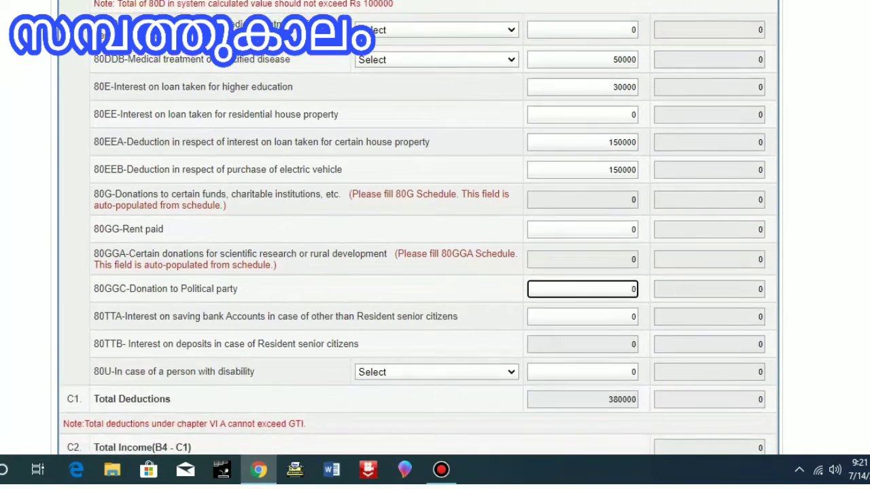
{"action": "scroll", "coordinate": [435, 238], "scroll_direction": "down", "scroll_amount": 2}
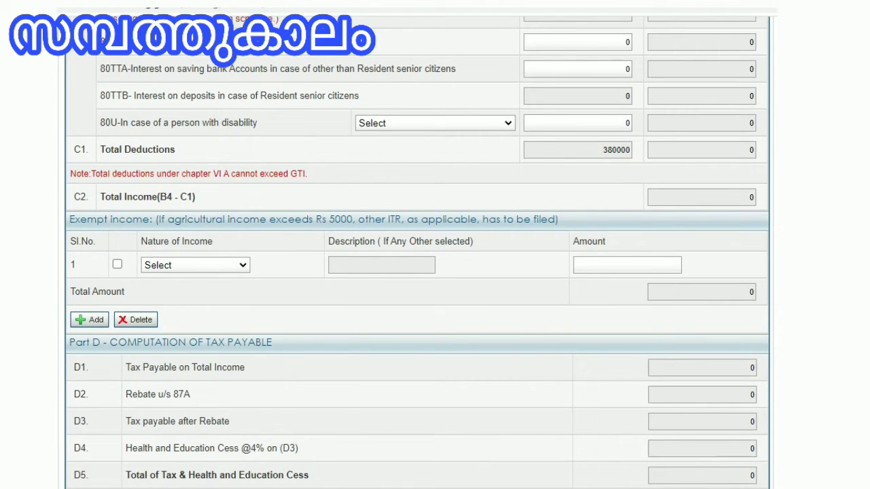
Step: Set the 80U disability category to Self with Disability and enter 75000 as its amount
{"action": "left_click", "coordinate": [601, 69]}
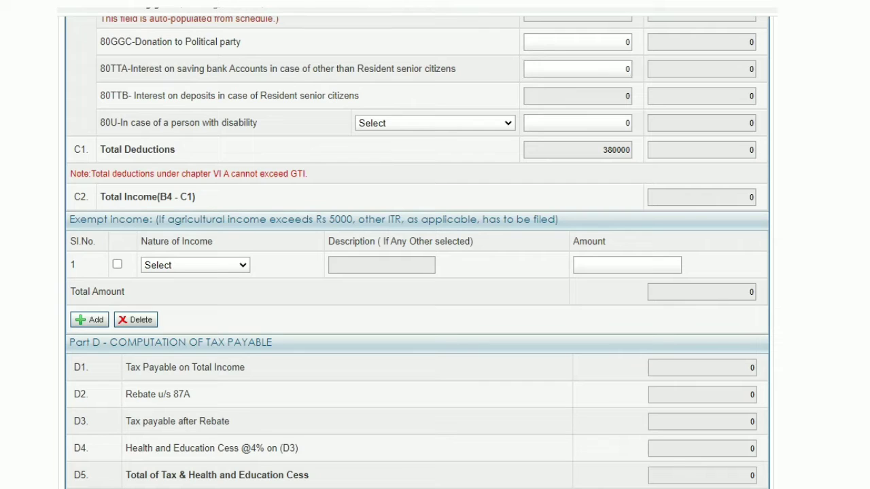
{"action": "left_click", "coordinate": [577, 97]}
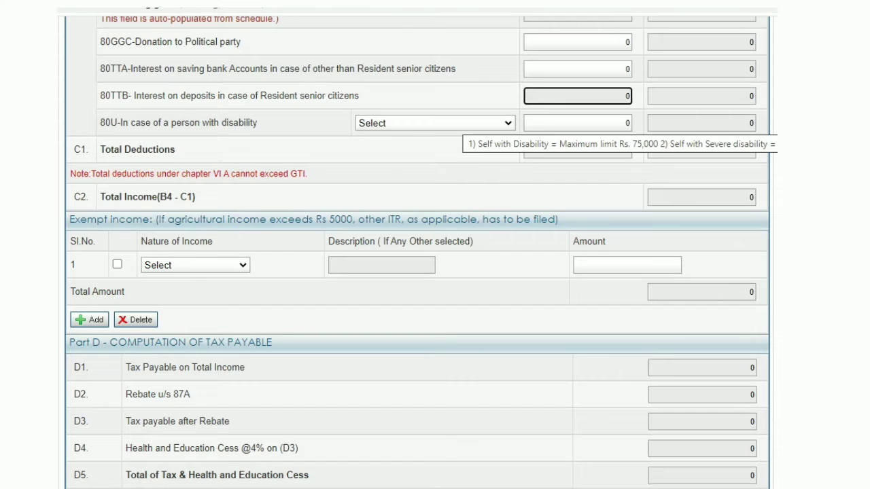
{"action": "left_click", "coordinate": [463, 123]}
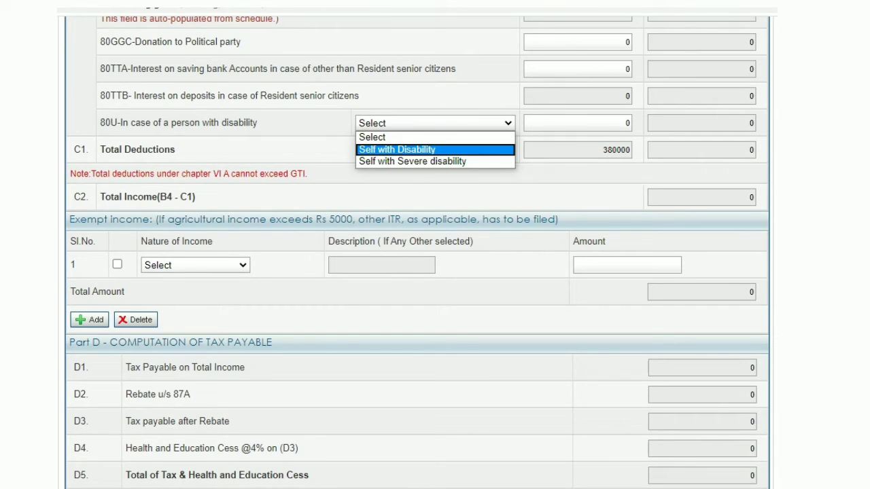
{"action": "left_click", "coordinate": [396, 149]}
{"action": "left_click", "coordinate": [586, 123]}
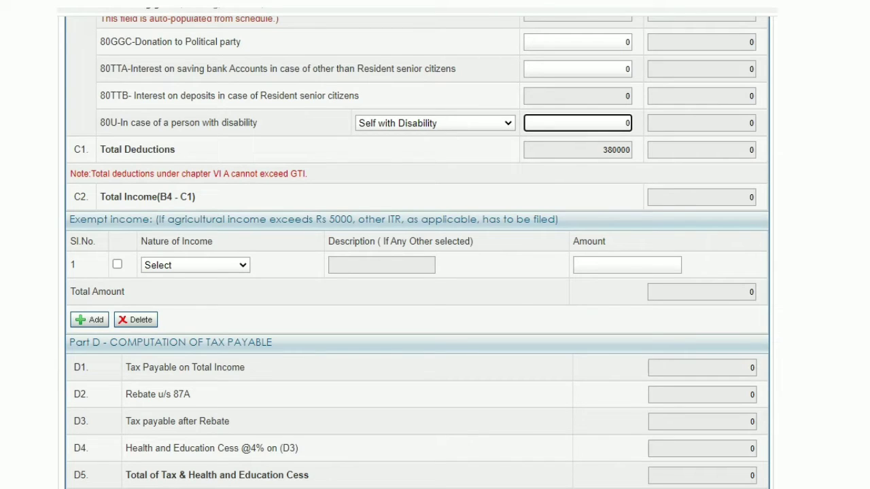
{"action": "type", "text": "75000"}
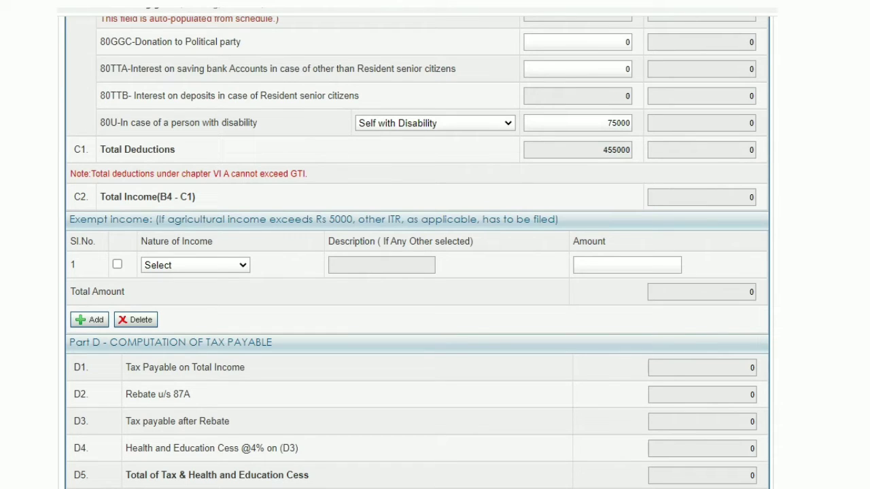
Step: Change the 80U category to Self with Severe disability and set its amount to 125000
{"action": "left_click", "coordinate": [435, 123]}
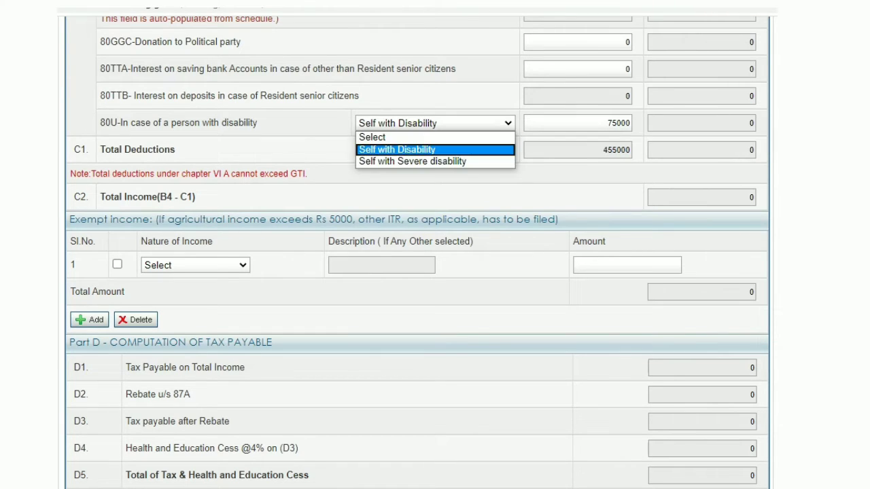
{"action": "left_click", "coordinate": [411, 161]}
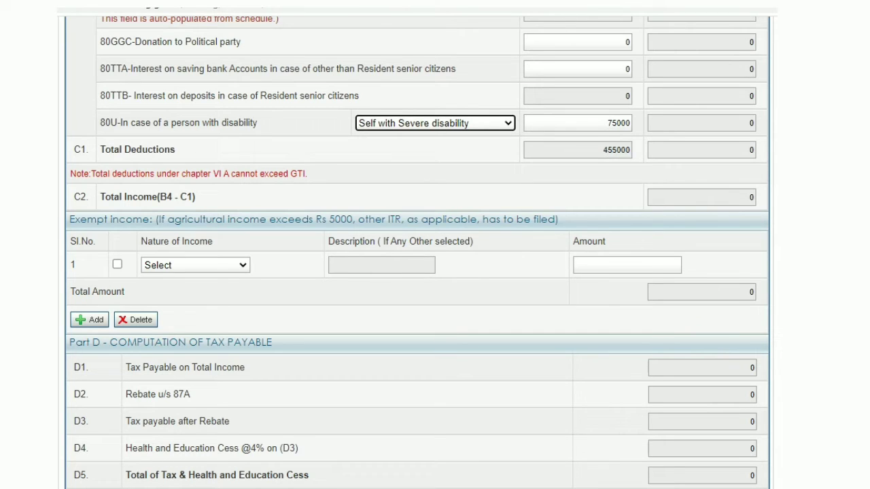
{"action": "key", "text": "Tab"}
{"action": "type", "text": "12"}
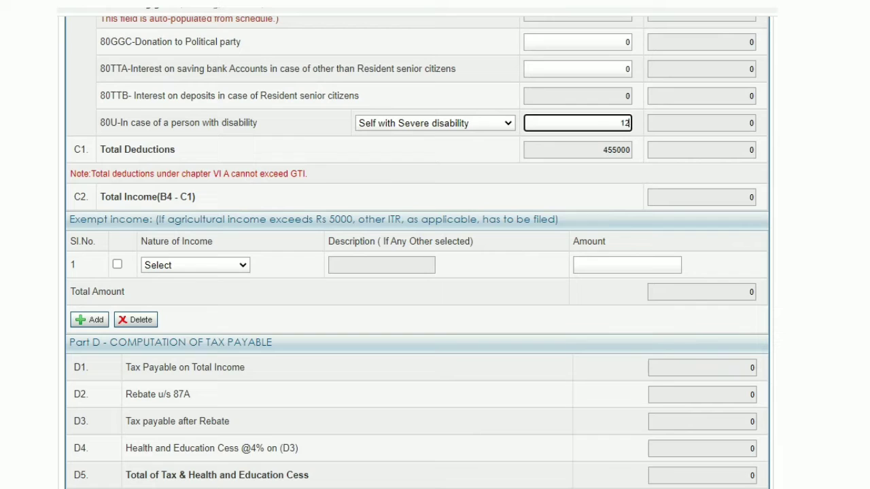
{"action": "type", "text": "5000"}
{"action": "key", "text": "Tab"}
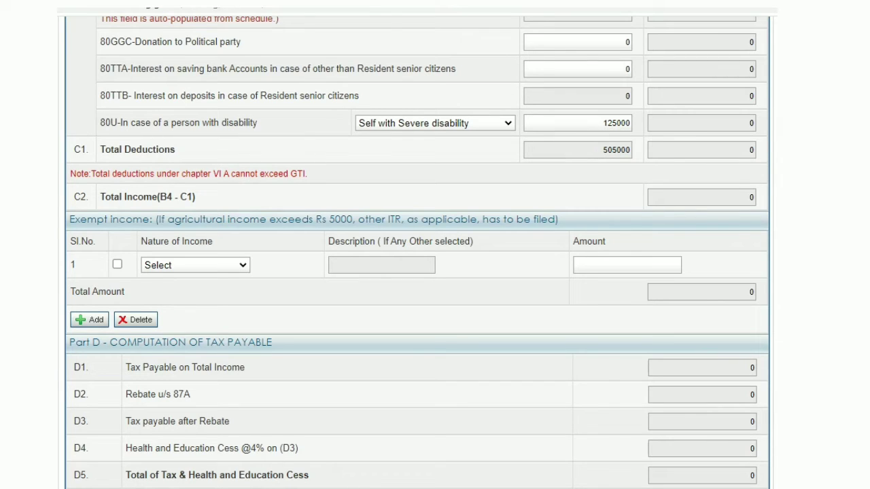
{"action": "key", "text": "Tab"}
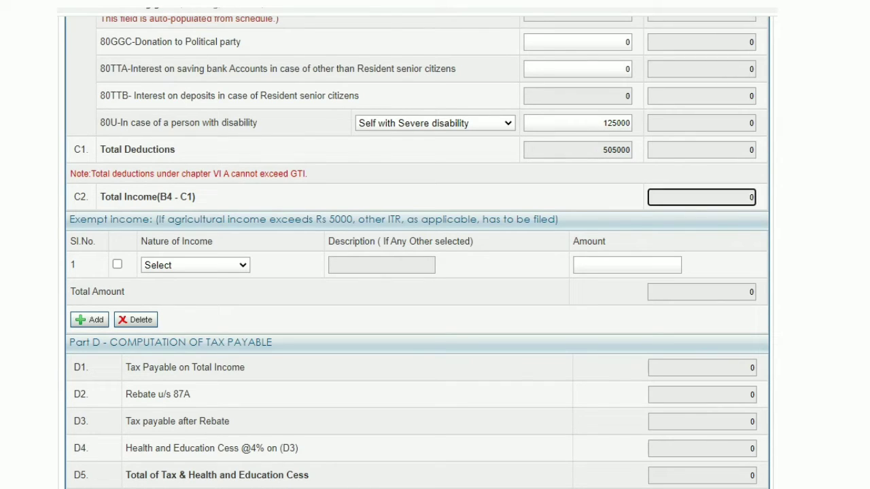
{"action": "key", "text": "shift+Tab"}
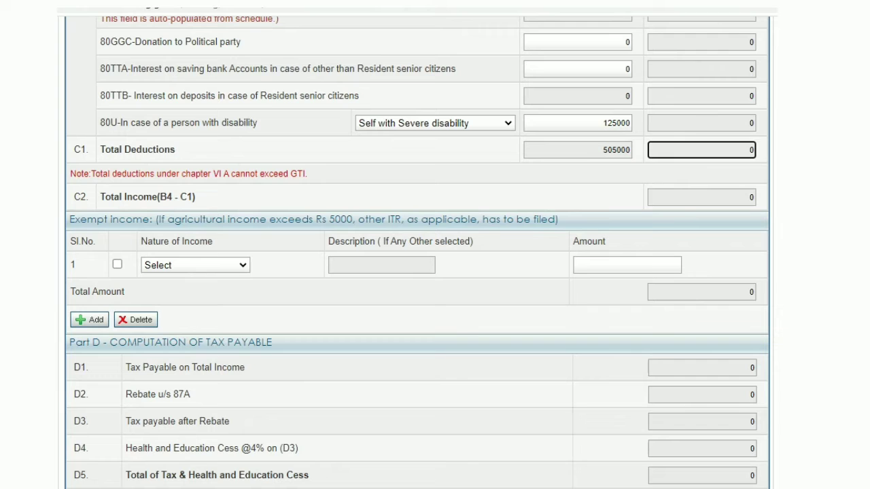
Step: Browse the Nature of Income options for the first exempt income row without choosing one
{"action": "scroll", "coordinate": [417, 253], "scroll_direction": "down", "scroll_amount": 1}
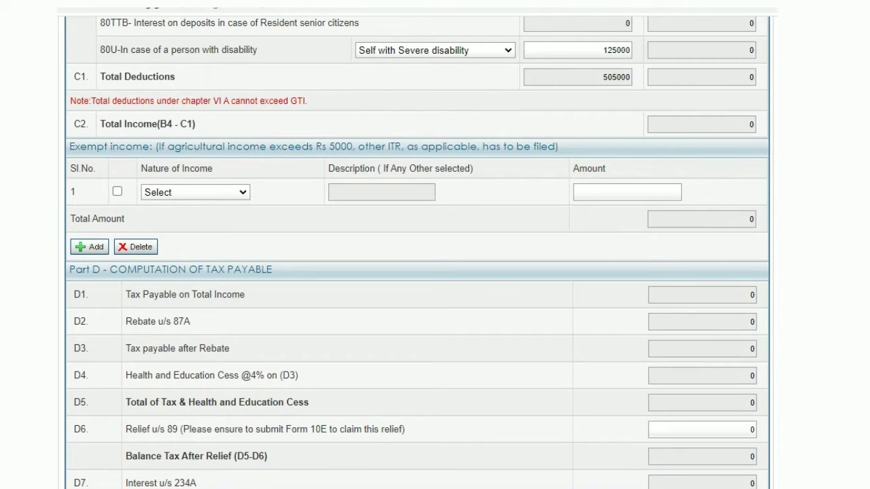
{"action": "key", "text": "alt+Down"}
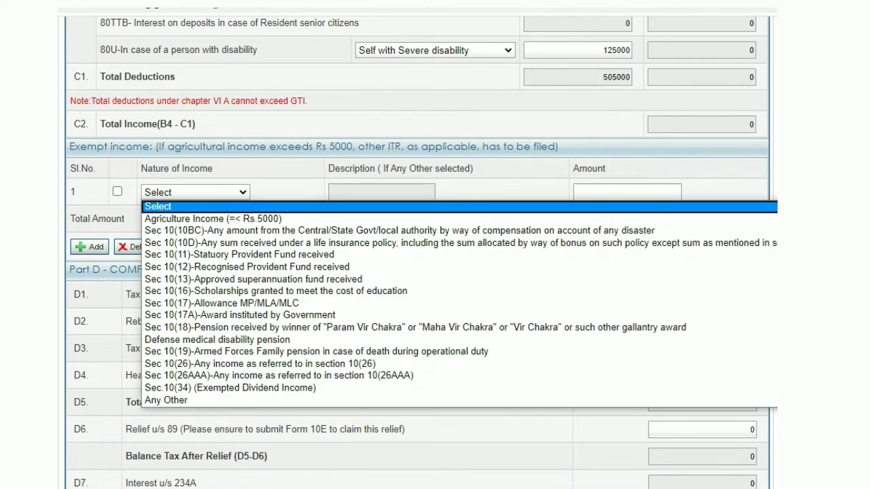
{"action": "key", "text": "Down"}
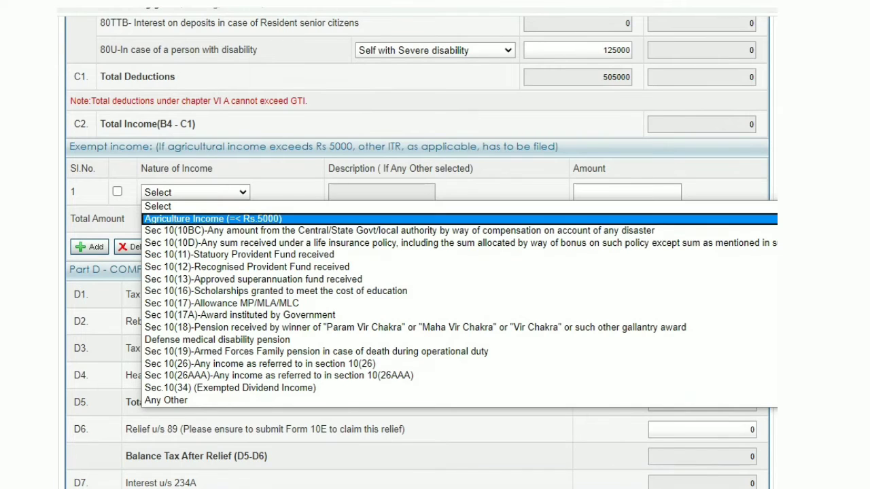
{"action": "key", "text": "Down"}
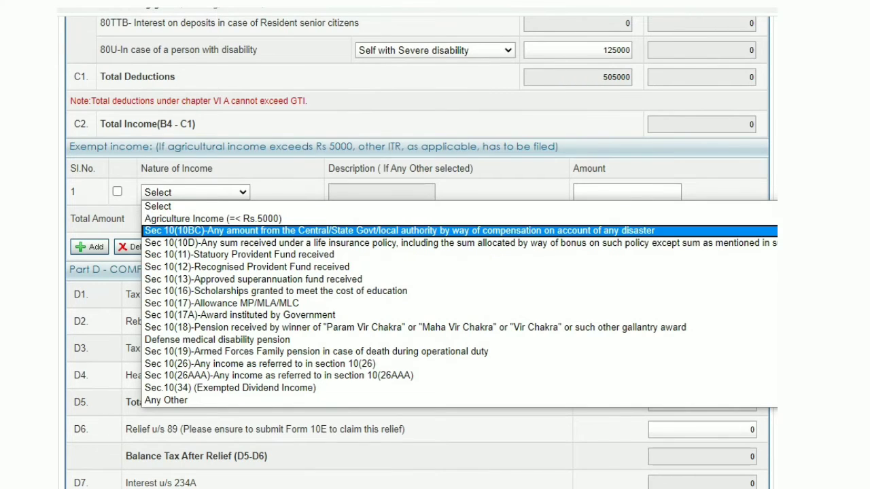
{"action": "key", "text": "Down"}
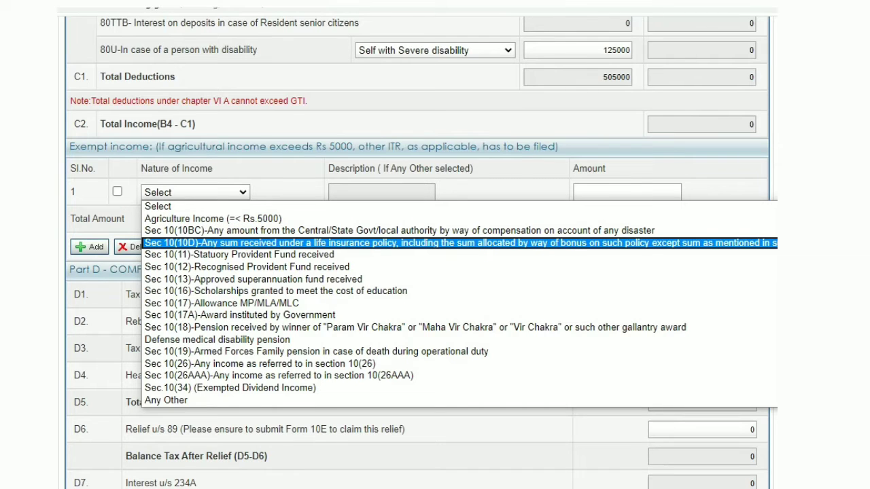
{"action": "key", "text": "Down"}
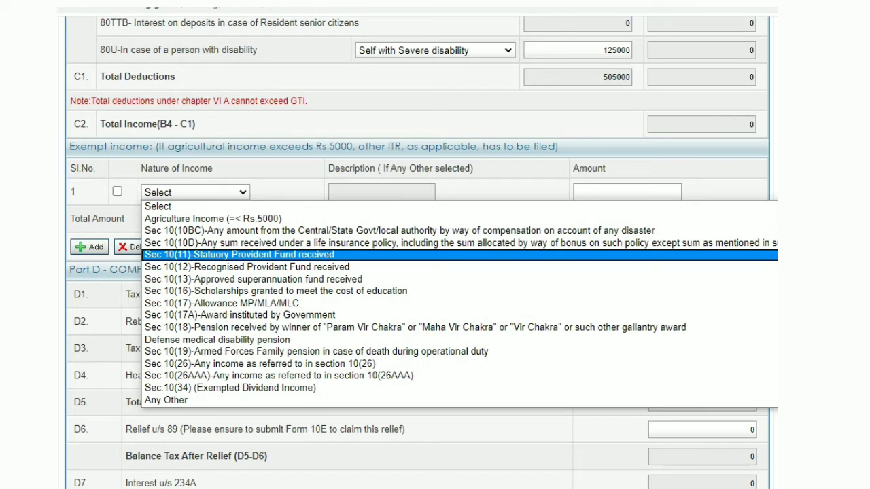
{"action": "key", "text": "Down"}
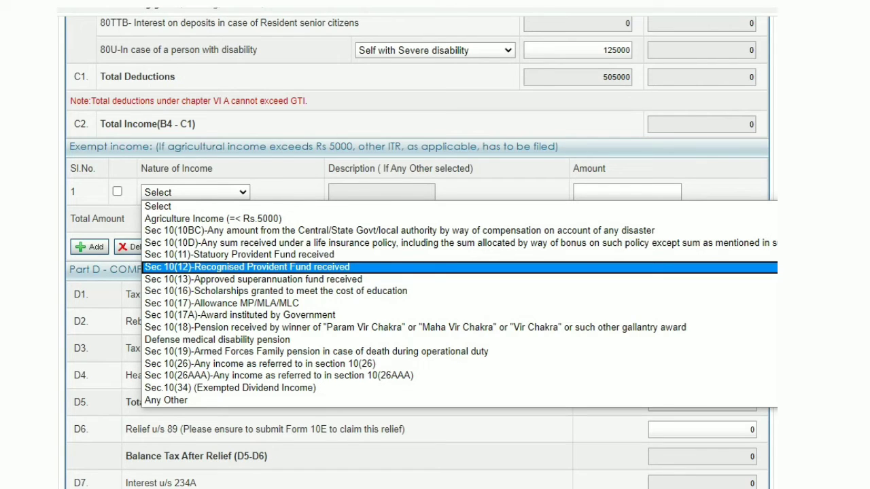
{"action": "key", "text": "Down"}
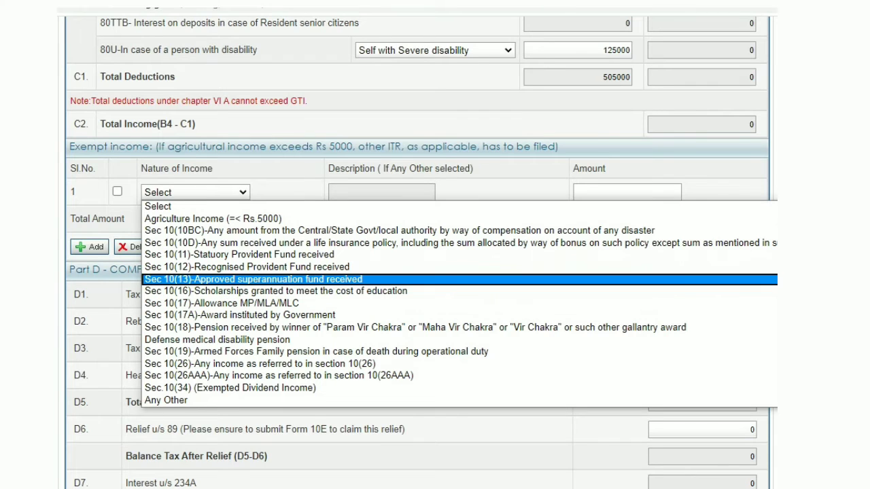
{"action": "key", "text": "Down"}
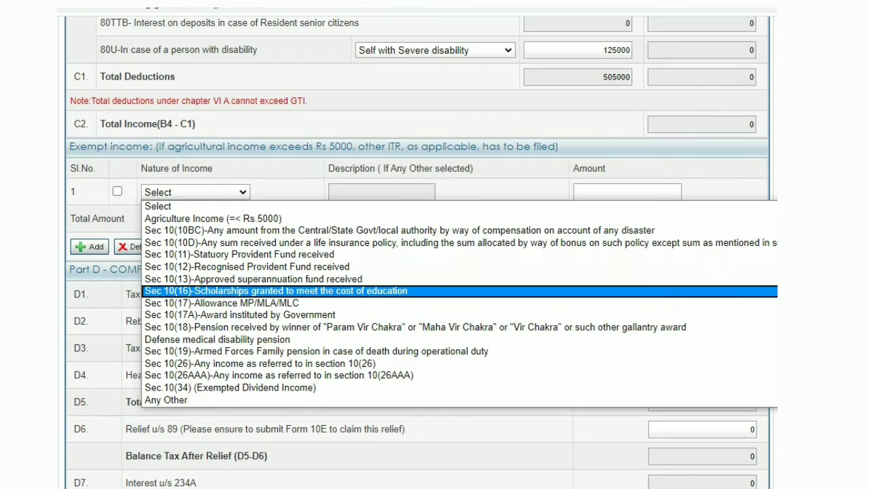
{"action": "key", "text": "Down"}
{"action": "key", "text": "Down"}
{"action": "key", "text": "Up"}
{"action": "key", "text": "Up"}
{"action": "key", "text": "Down"}
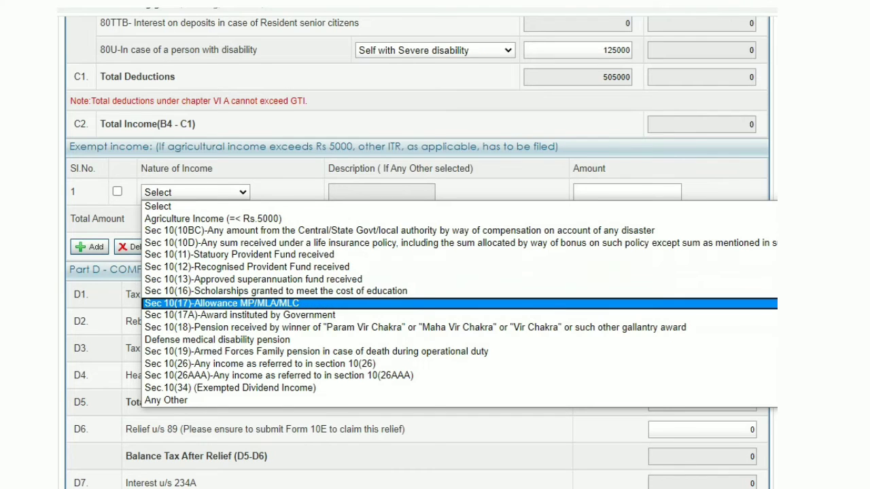
{"action": "key", "text": "Down"}
{"action": "key", "text": "Down"}
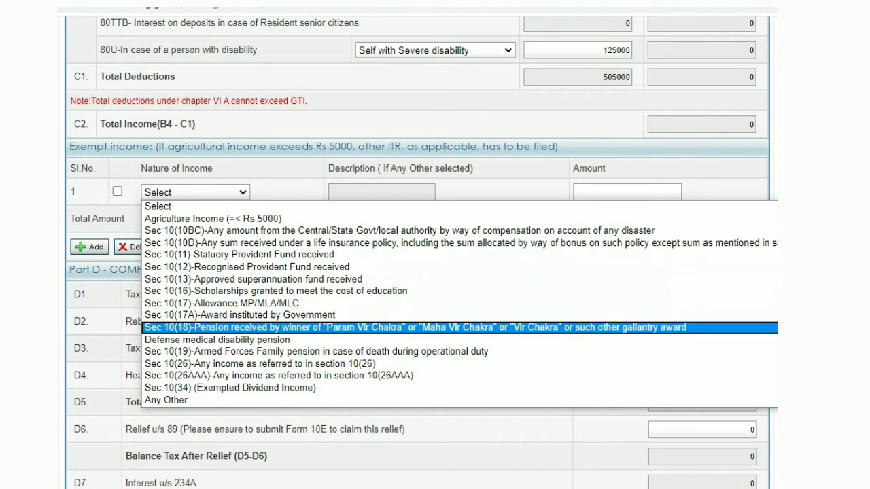
{"action": "key", "text": "Down"}
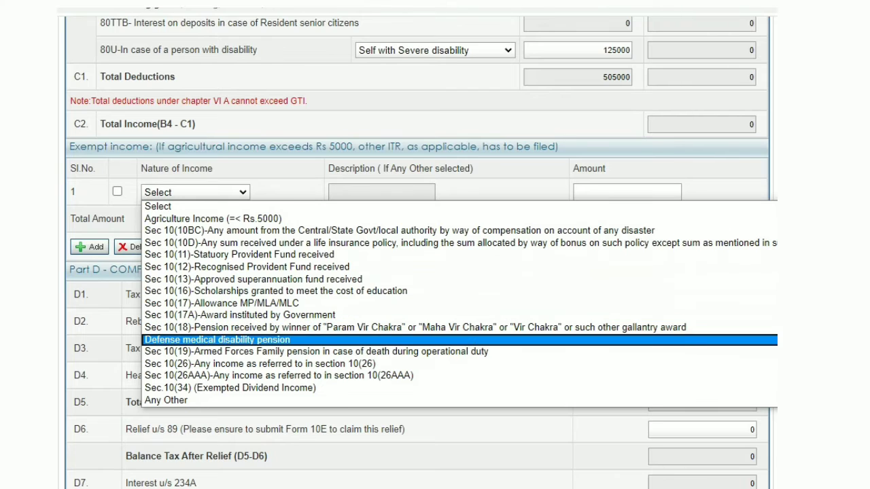
{"action": "key", "text": "Down"}
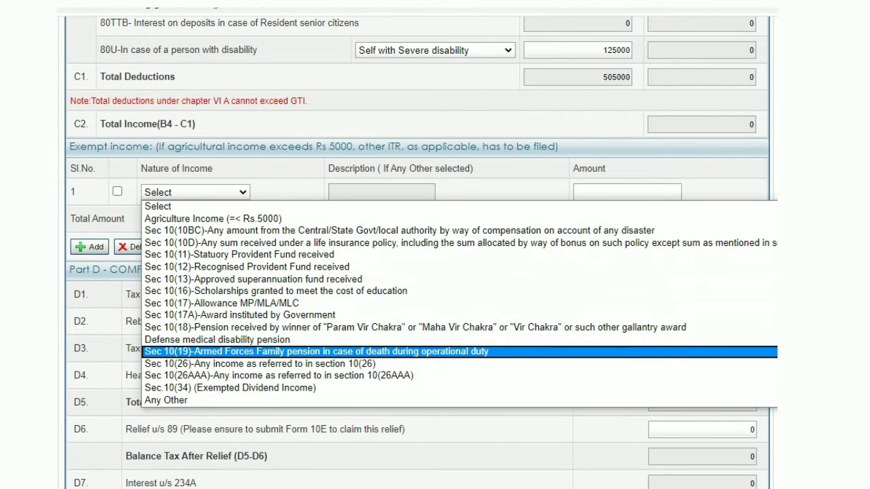
{"action": "key", "text": "Down"}
{"action": "key", "text": "Down"}
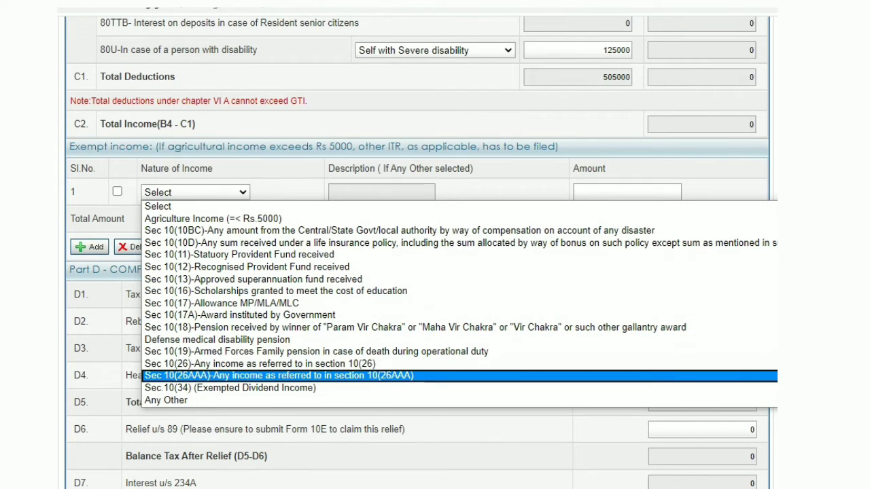
{"action": "key", "text": "Down"}
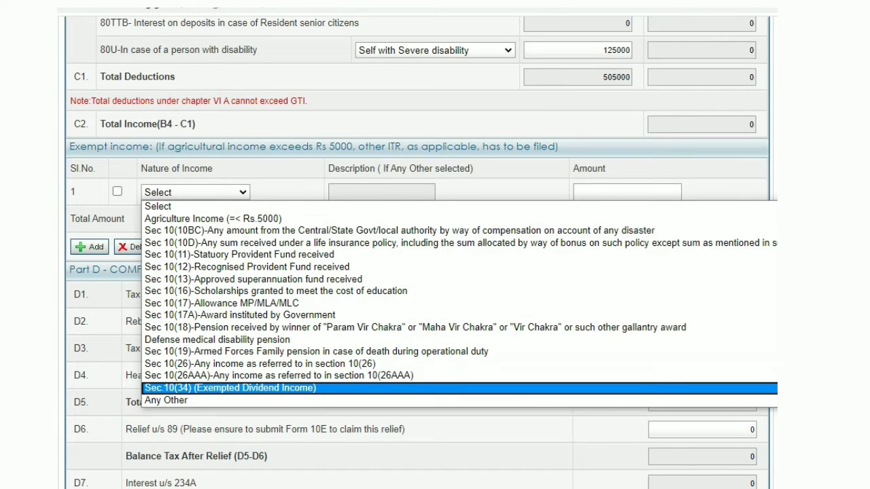
{"action": "key", "text": "Down"}
{"action": "key", "text": "Up"}
{"action": "key", "text": "Up"}
{"action": "key", "text": "Up"}
{"action": "key", "text": "Up"}
{"action": "key", "text": "Up"}
{"action": "key", "text": "Up"}
{"action": "key", "text": "Up"}
{"action": "key", "text": "Up"}
{"action": "key", "text": "Up"}
{"action": "key", "text": "Up"}
{"action": "key", "text": "Up"}
{"action": "key", "text": "Up"}
{"action": "key", "text": "Up"}
{"action": "key", "text": "Up"}
{"action": "key", "text": "Up"}
{"action": "key", "text": "Up"}
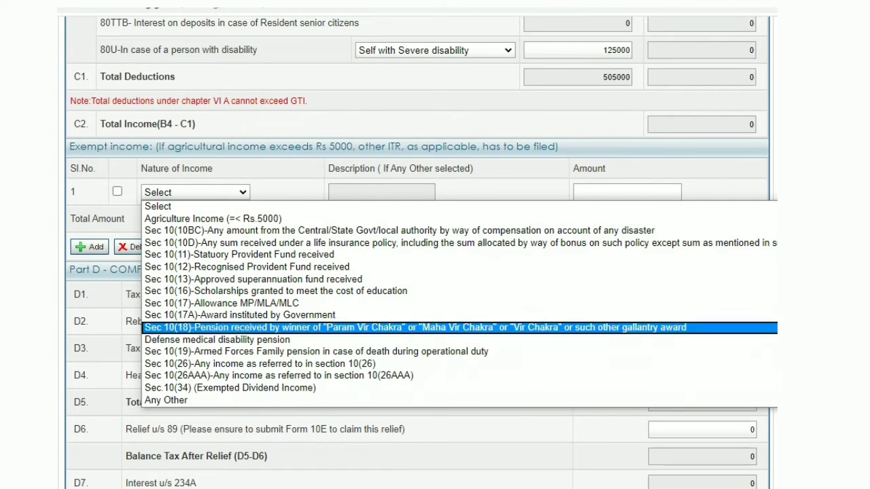
{"action": "key", "text": "Return"}
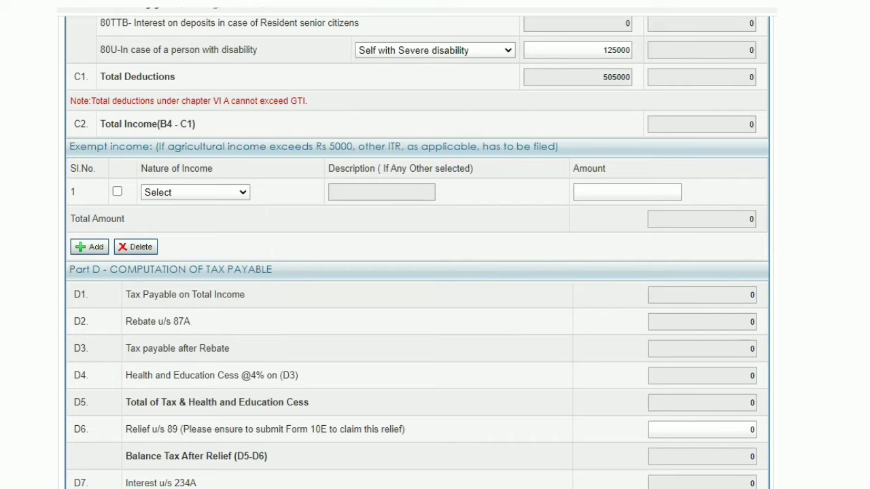
Step: Review the Part D tax computation, the TDS, TCS and tax payment schedules, and the taxes paid summary
{"action": "scroll", "coordinate": [417, 252], "scroll_direction": "down", "scroll_amount": 1}
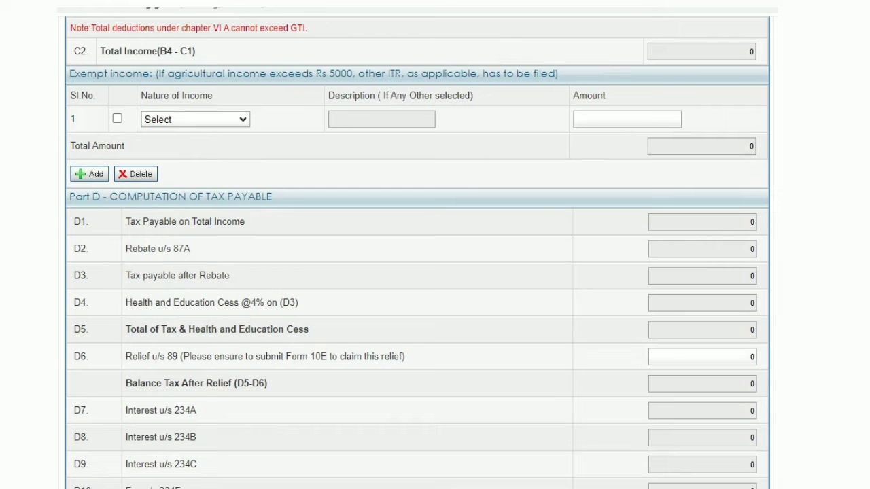
{"action": "scroll", "coordinate": [417, 251], "scroll_direction": "down", "scroll_amount": 1}
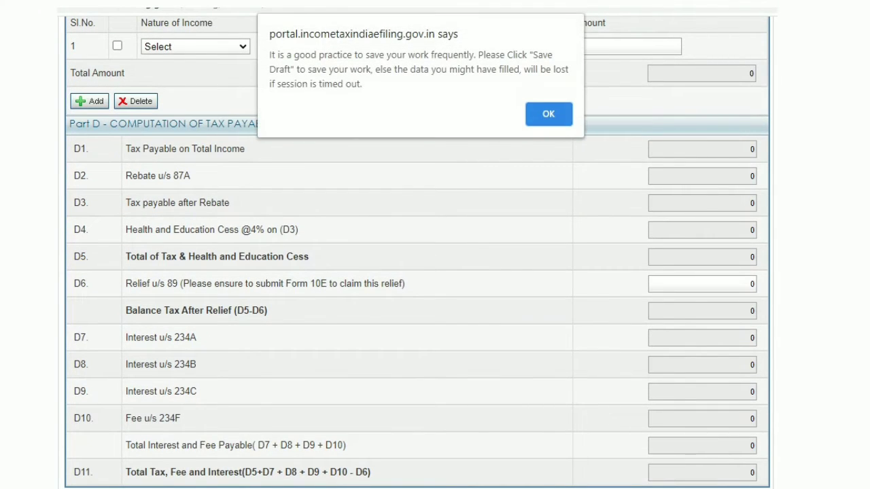
{"action": "key", "text": "Return"}
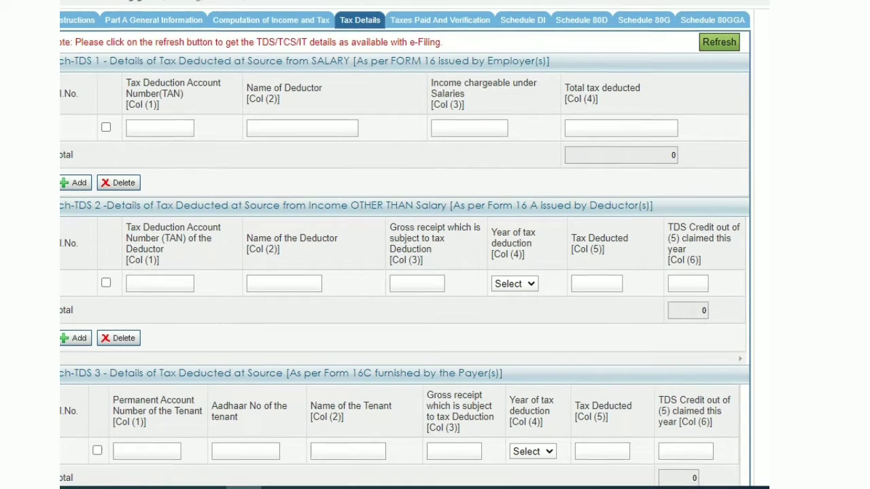
{"action": "scroll", "coordinate": [407, 251], "scroll_direction": "down", "scroll_amount": 4}
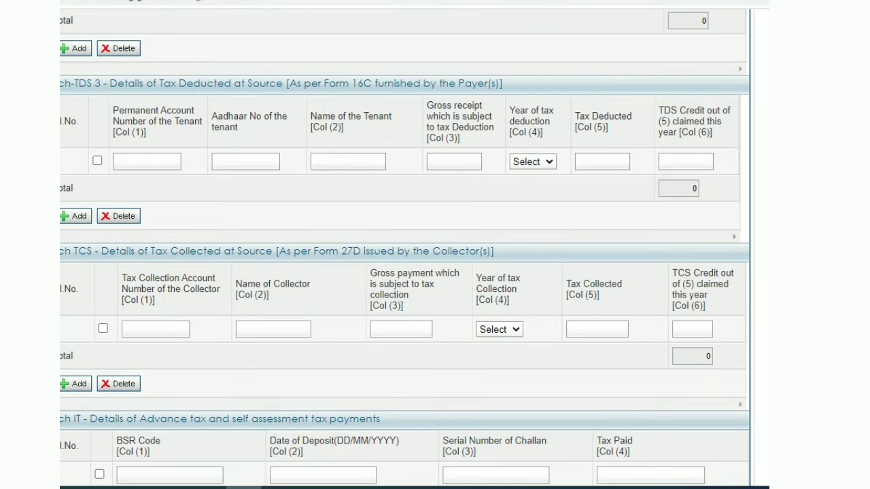
{"action": "scroll", "coordinate": [404, 272], "scroll_direction": "down", "scroll_amount": 3}
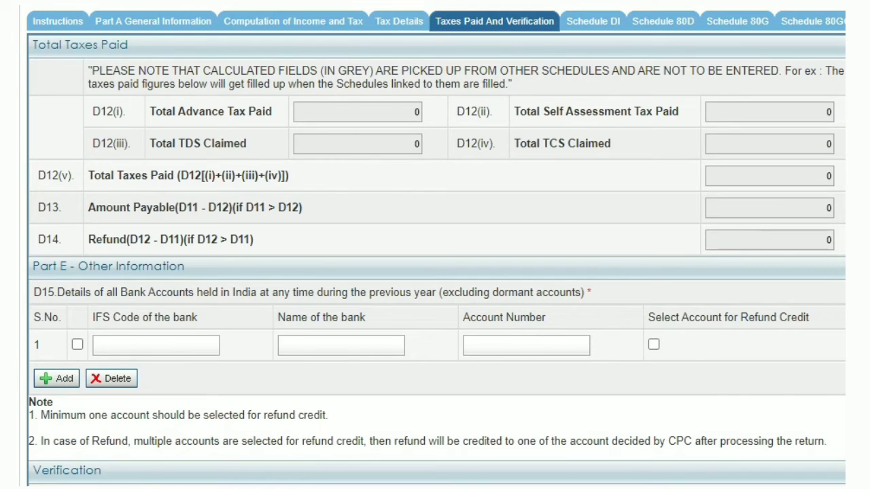
{"action": "scroll", "coordinate": [435, 272], "scroll_direction": "down", "scroll_amount": 5}
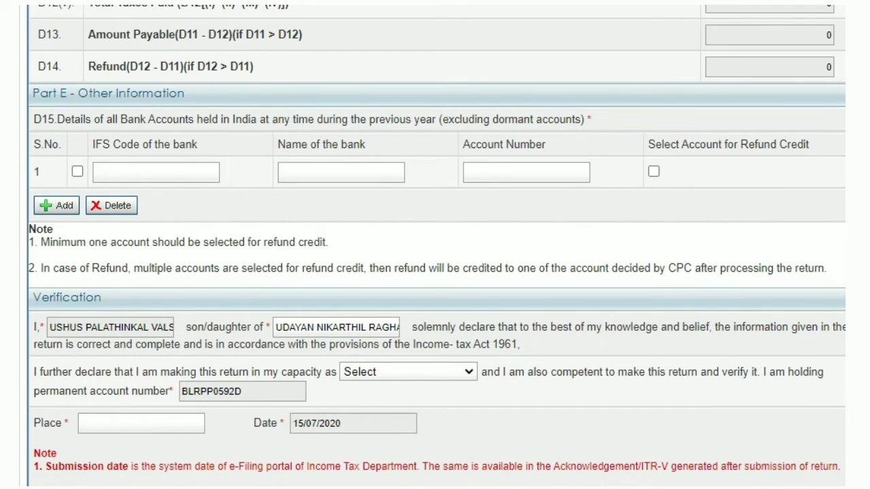
Step: Add three more rows to the D15 bank account details table
{"action": "left_click", "coordinate": [57, 205]}
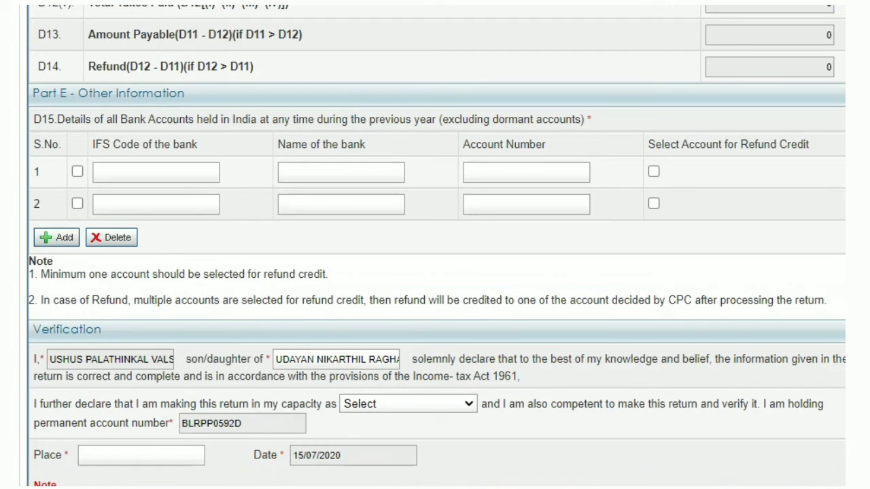
{"action": "left_click", "coordinate": [56, 237]}
{"action": "left_click", "coordinate": [56, 269]}
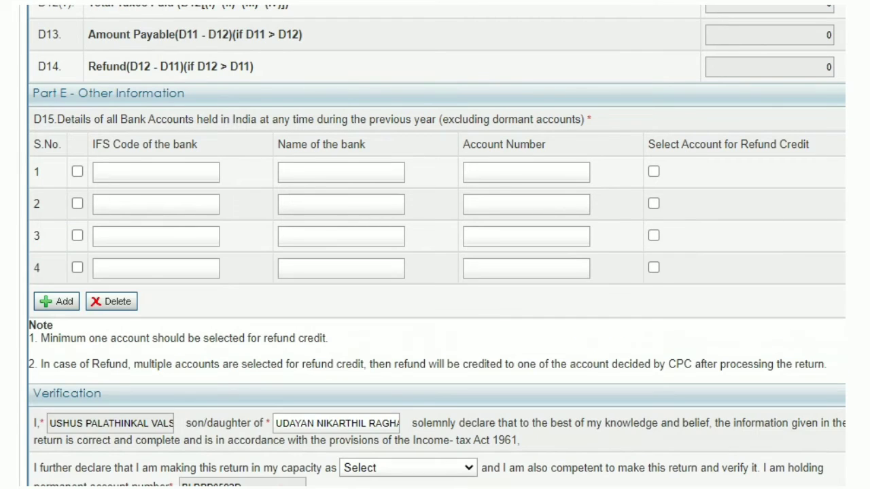
Step: Set the verification capacity to Self
{"action": "scroll", "coordinate": [435, 272], "scroll_direction": "down", "scroll_amount": 3}
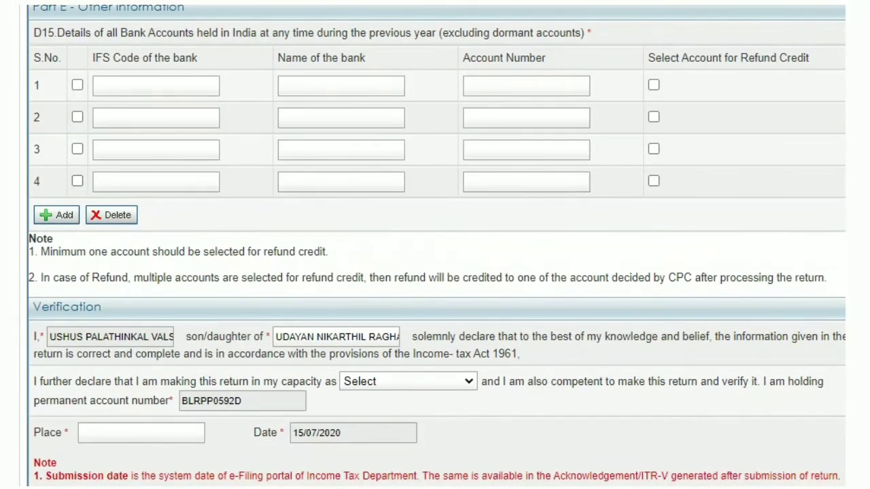
{"action": "scroll", "coordinate": [435, 271], "scroll_direction": "down", "scroll_amount": 6}
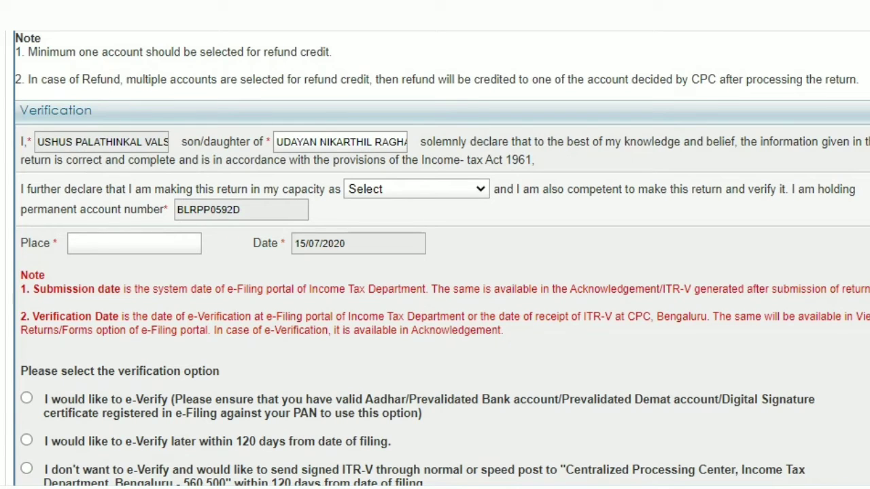
{"action": "left_click", "coordinate": [416, 189]}
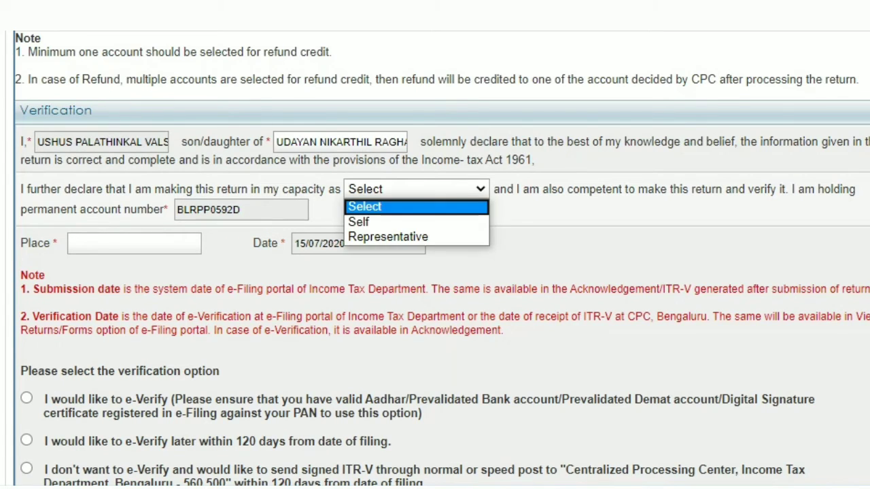
{"action": "key", "text": "Return"}
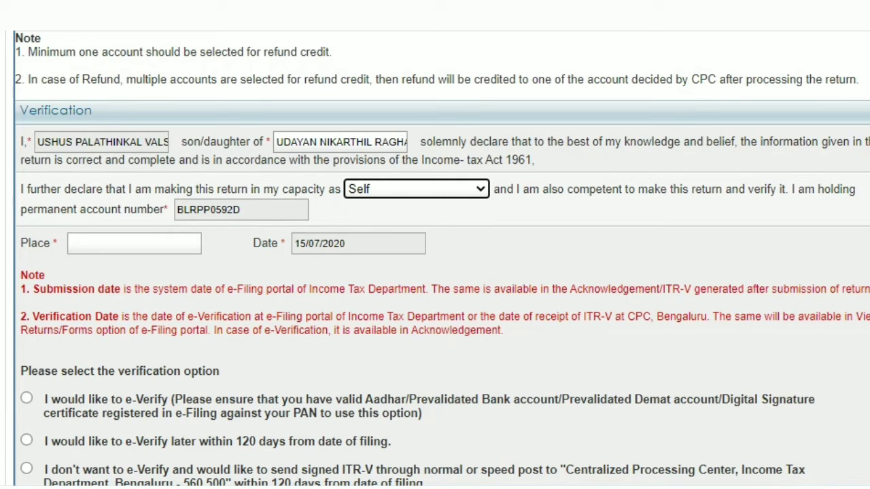
Step: Enter ALAPPUZHA as the place of verification
{"action": "left_click", "coordinate": [134, 243]}
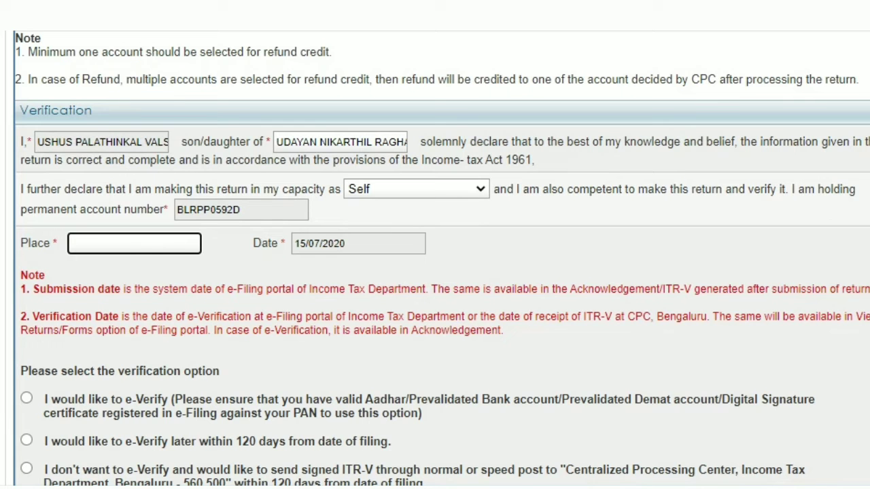
{"action": "scroll", "coordinate": [442, 258], "scroll_direction": "down", "scroll_amount": 1}
{"action": "scroll", "coordinate": [435, 258], "scroll_direction": "down", "scroll_amount": 1}
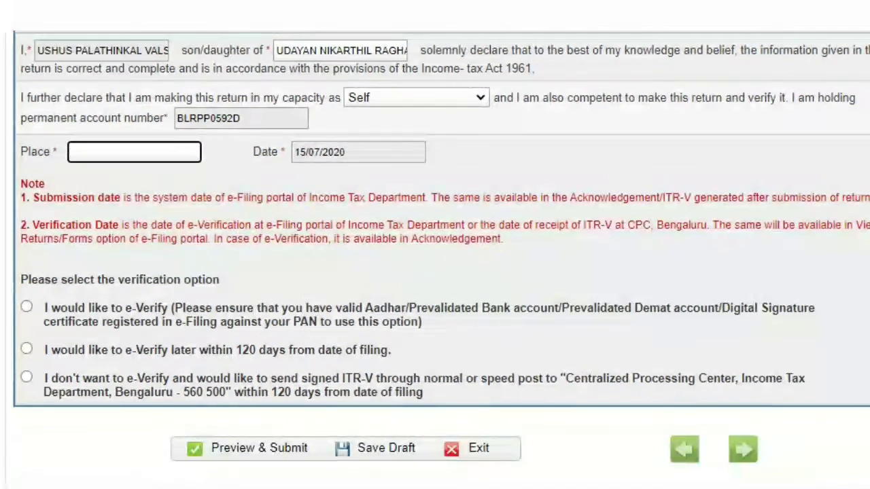
{"action": "scroll", "coordinate": [435, 258], "scroll_direction": "down", "scroll_amount": 2}
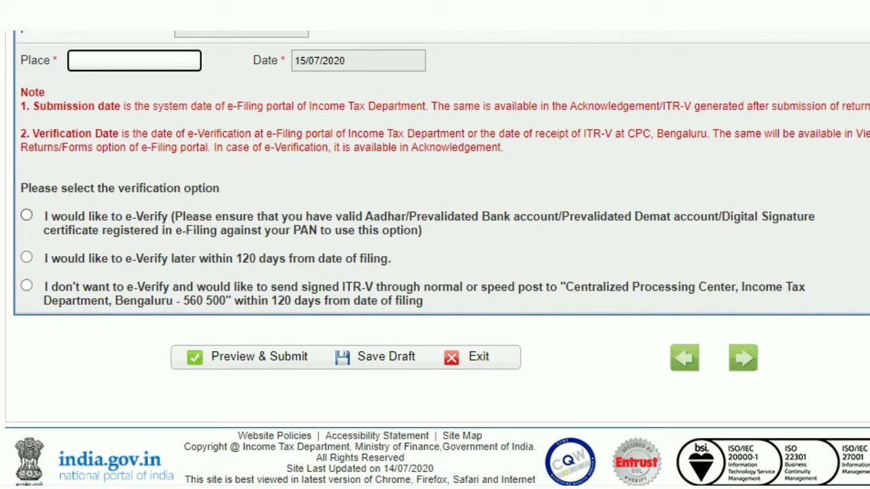
{"action": "scroll", "coordinate": [434, 258], "scroll_direction": "down", "scroll_amount": 1}
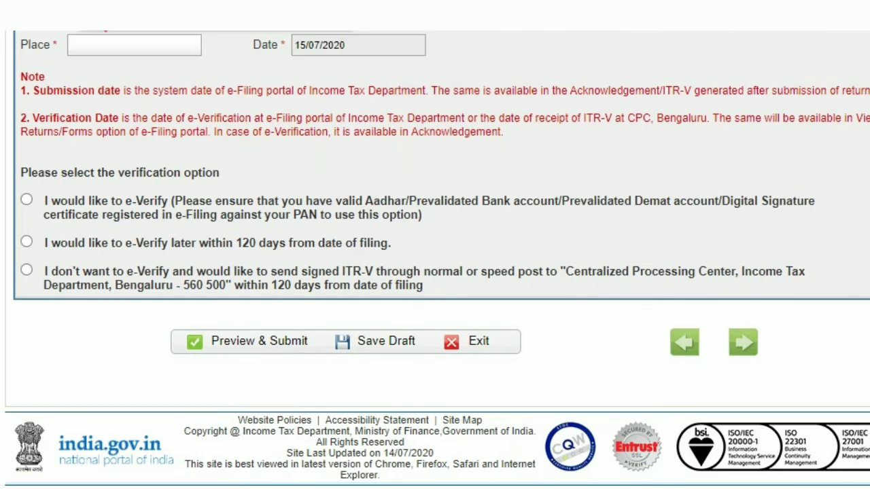
{"action": "left_click", "coordinate": [134, 44]}
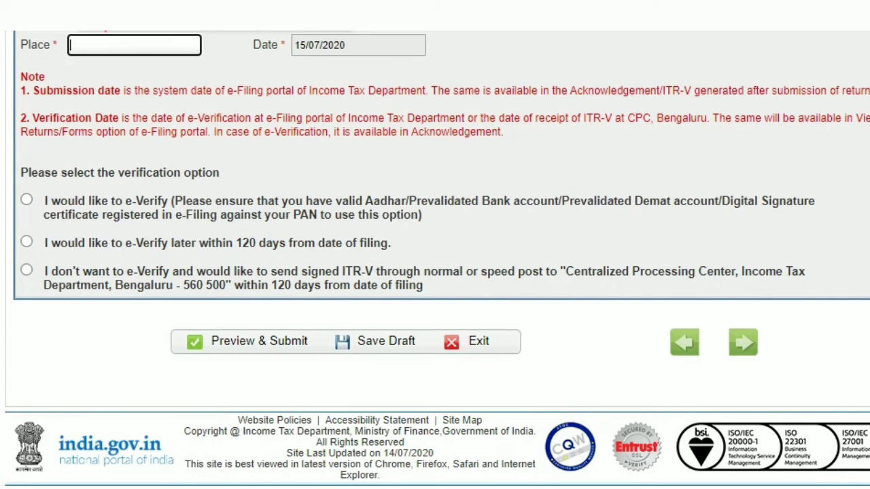
{"action": "type", "text": "a"}
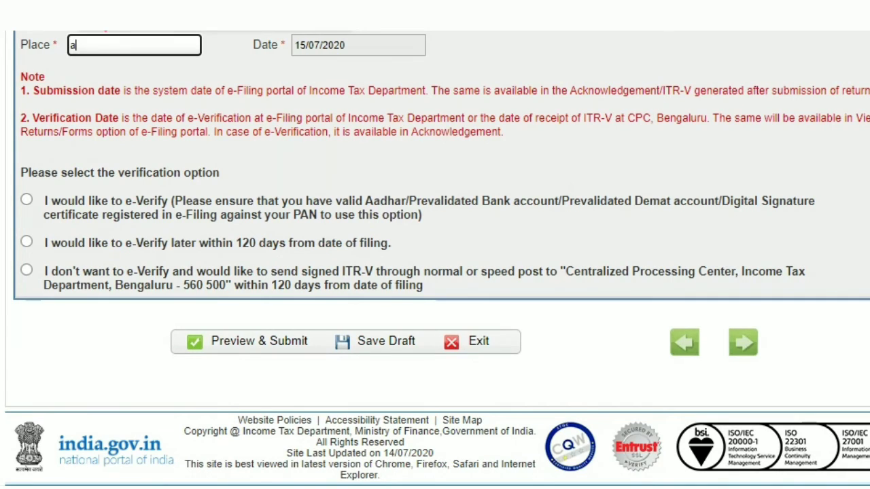
{"action": "type", "text": "lappuzha"}
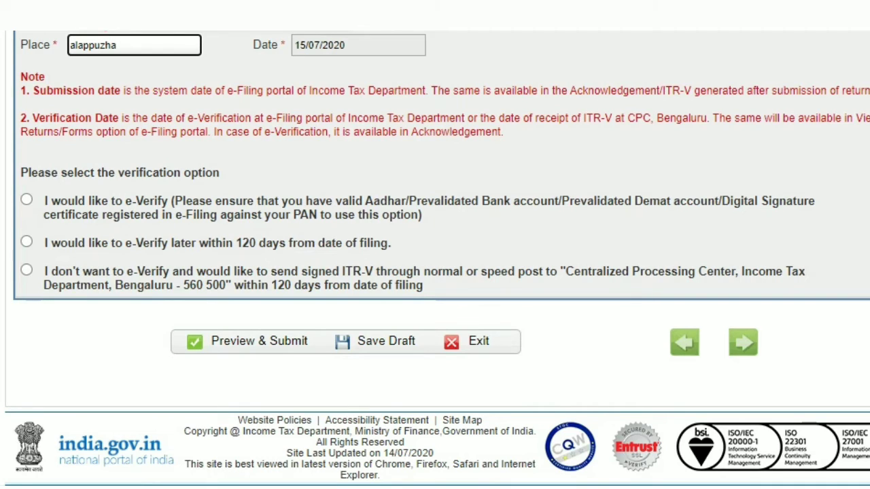
Step: Choose the option to e-Verify and attempt to preview and submit the return
{"action": "left_click", "coordinate": [26, 199]}
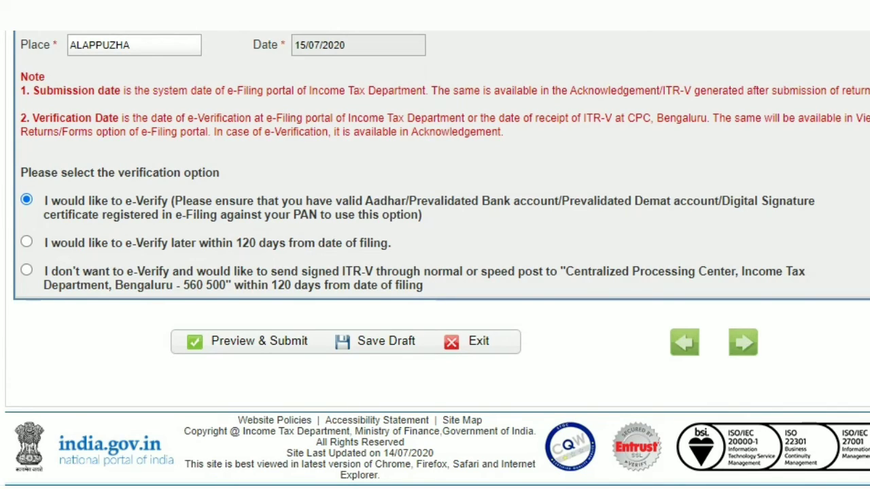
{"action": "left_click", "coordinate": [259, 341]}
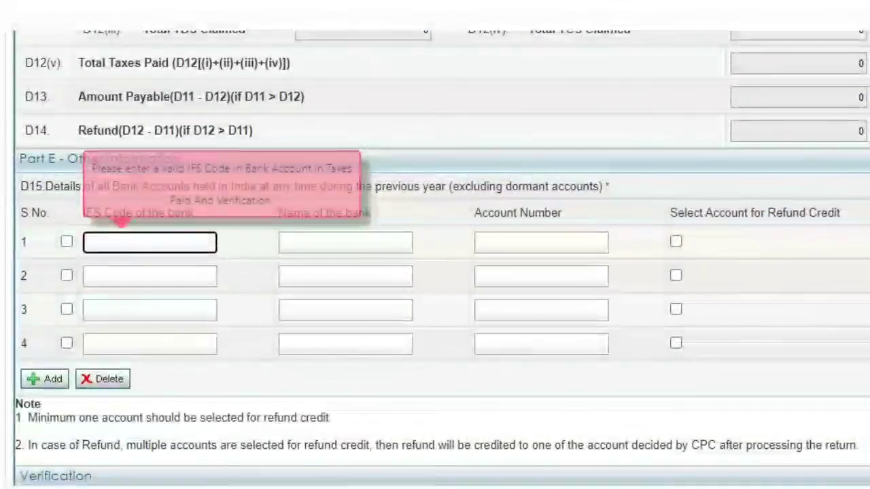
Step: Open Schedule DI and inspect its 80C deduction fields
{"action": "scroll", "coordinate": [435, 258], "scroll_direction": "down", "scroll_amount": 3}
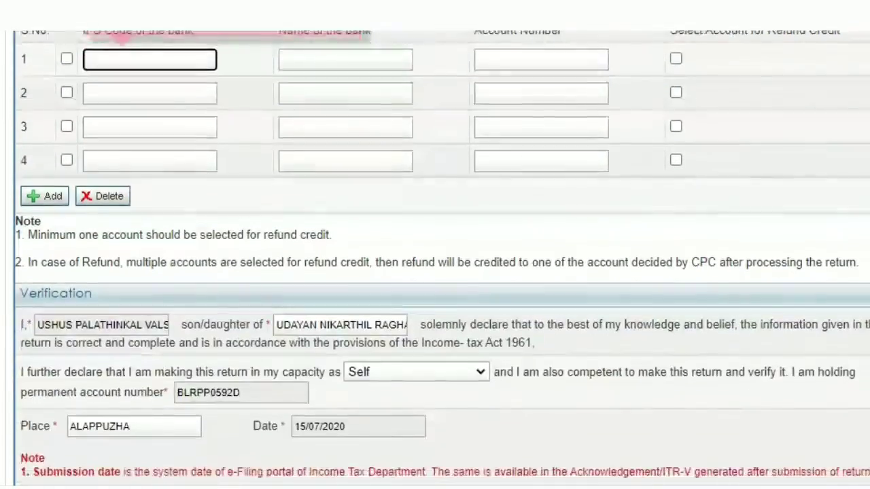
{"action": "scroll", "coordinate": [434, 259], "scroll_direction": "down", "scroll_amount": 5}
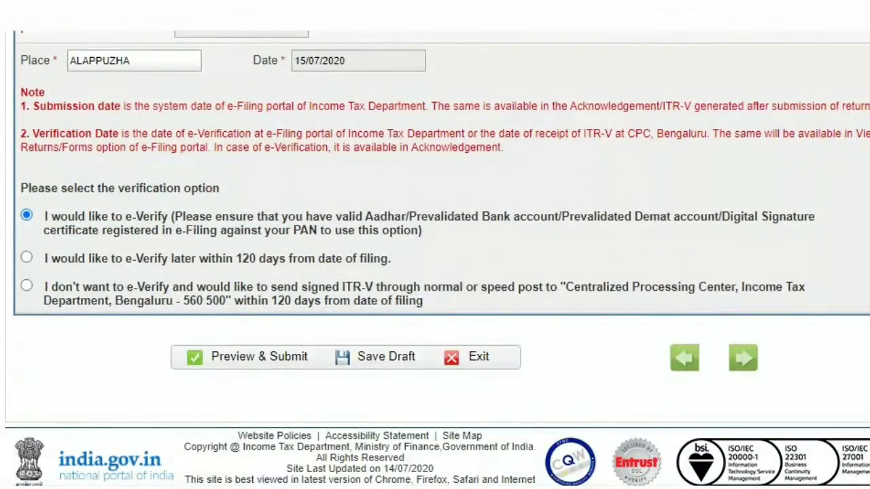
{"action": "scroll", "coordinate": [435, 258], "scroll_direction": "up", "scroll_amount": 10}
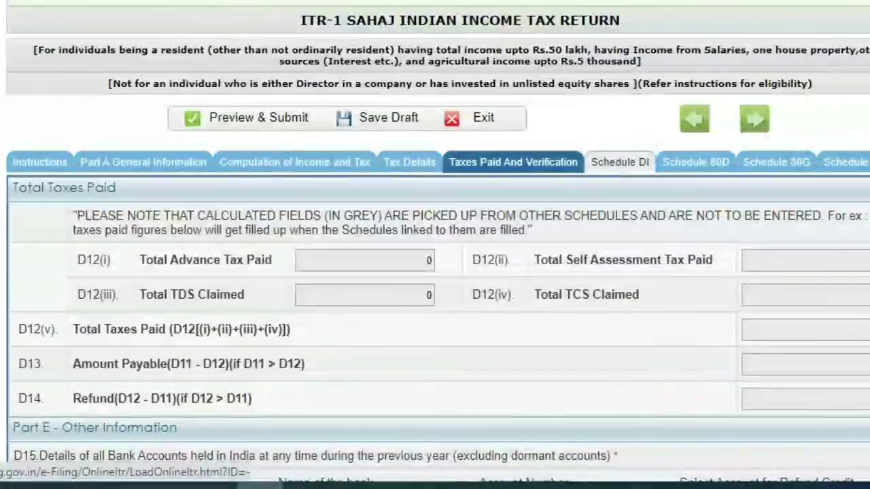
{"action": "left_click", "coordinate": [611, 174]}
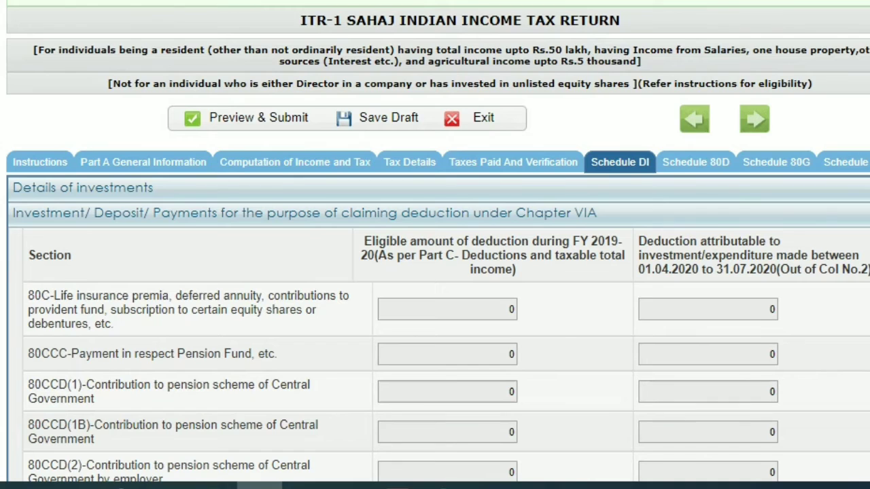
{"action": "scroll", "coordinate": [435, 272], "scroll_direction": "down", "scroll_amount": 2}
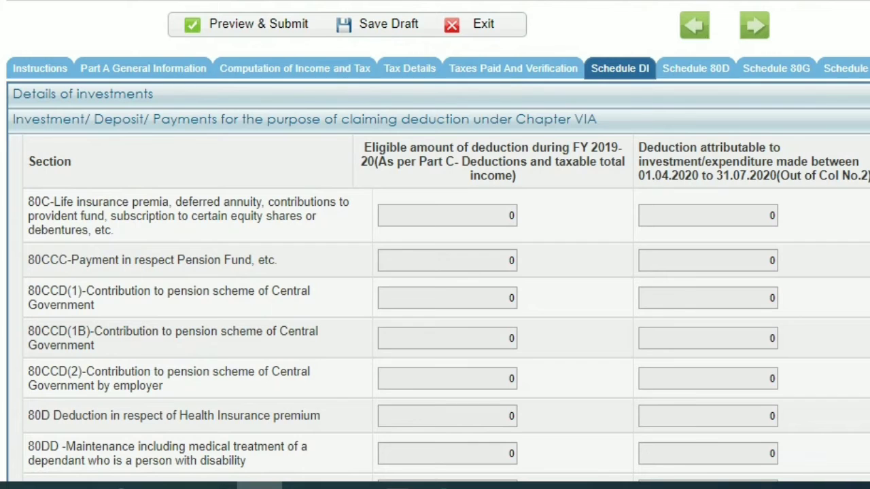
{"action": "left_click", "coordinate": [707, 216]}
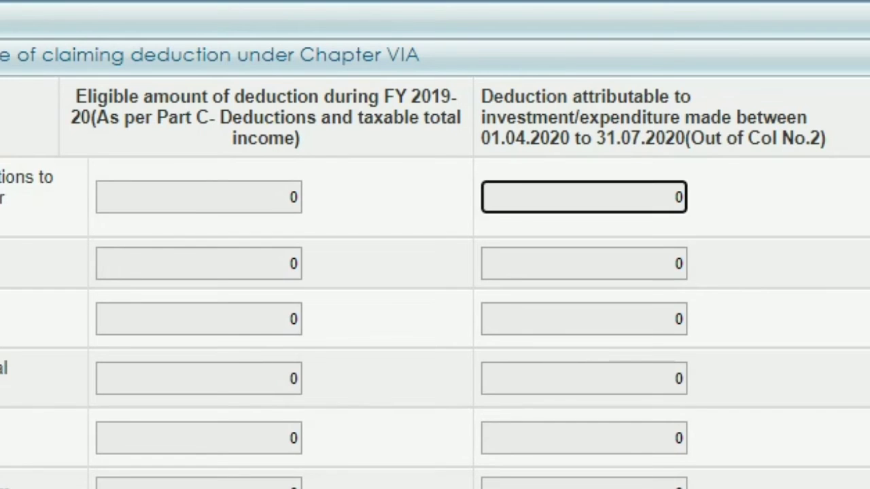
{"action": "scroll", "coordinate": [435, 244], "scroll_direction": "up", "scroll_amount": 4}
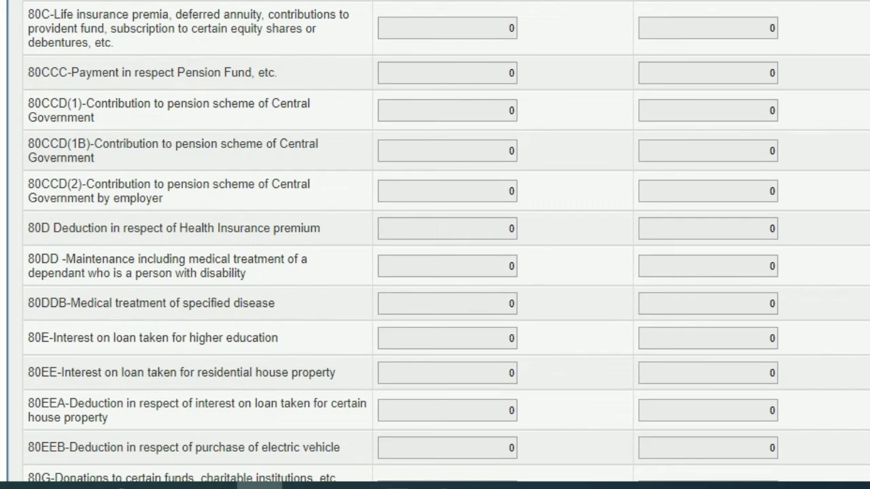
{"action": "left_click", "coordinate": [447, 28]}
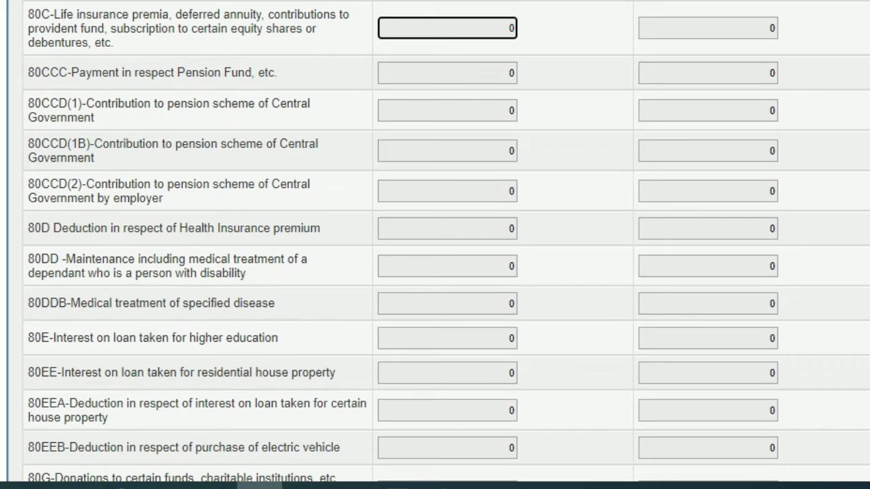
{"action": "double_click", "coordinate": [511, 28]}
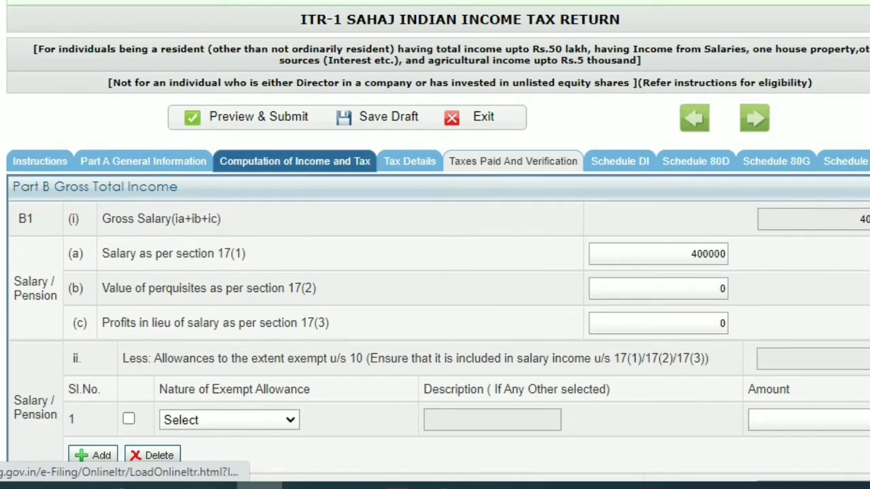
Step: Enter 5000 as the 80C deduction in Part C and answer YES to the investment between 01.04.2020 and 31.07.2020 question
{"action": "scroll", "coordinate": [435, 245], "scroll_direction": "down", "scroll_amount": 5}
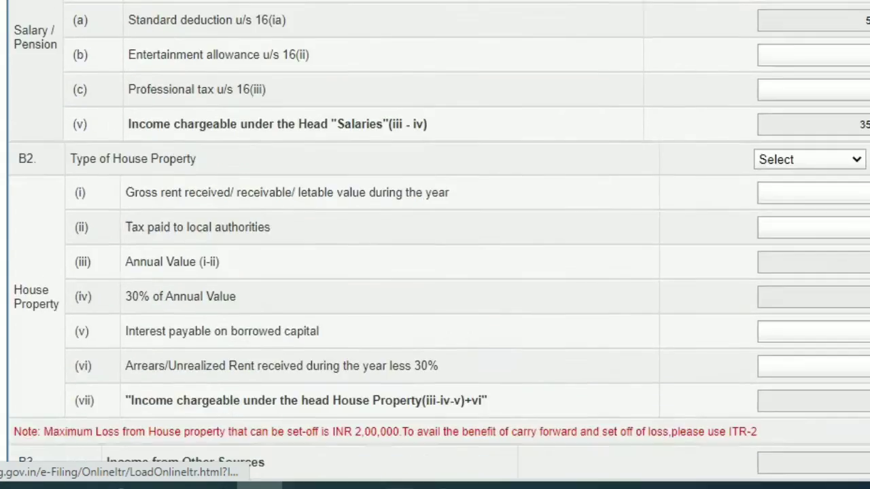
{"action": "scroll", "coordinate": [435, 244], "scroll_direction": "down", "scroll_amount": 10}
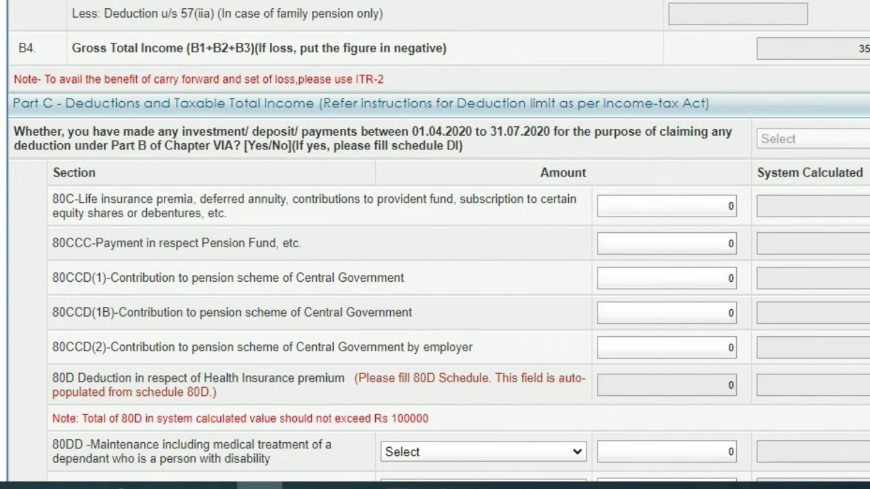
{"action": "left_click", "coordinate": [692, 206]}
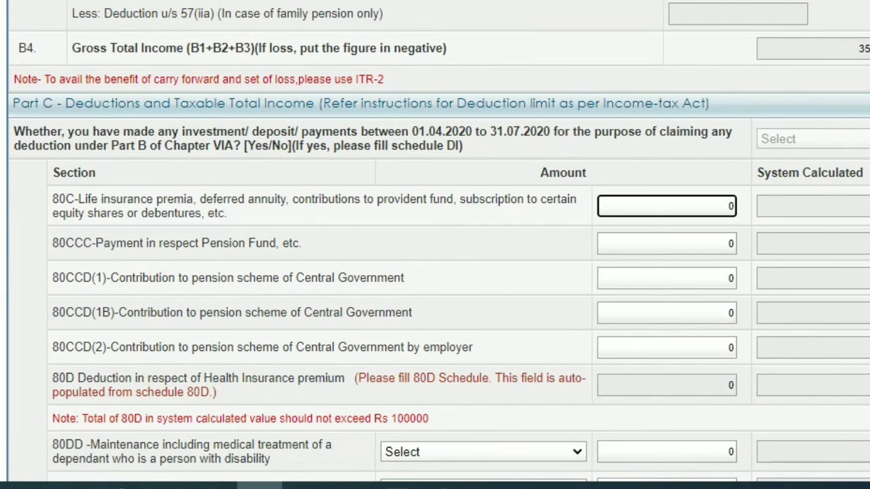
{"action": "type", "text": "5000"}
{"action": "key", "text": "Delete"}
{"action": "left_click", "coordinate": [814, 139]}
{"action": "left_click", "coordinate": [813, 139]}
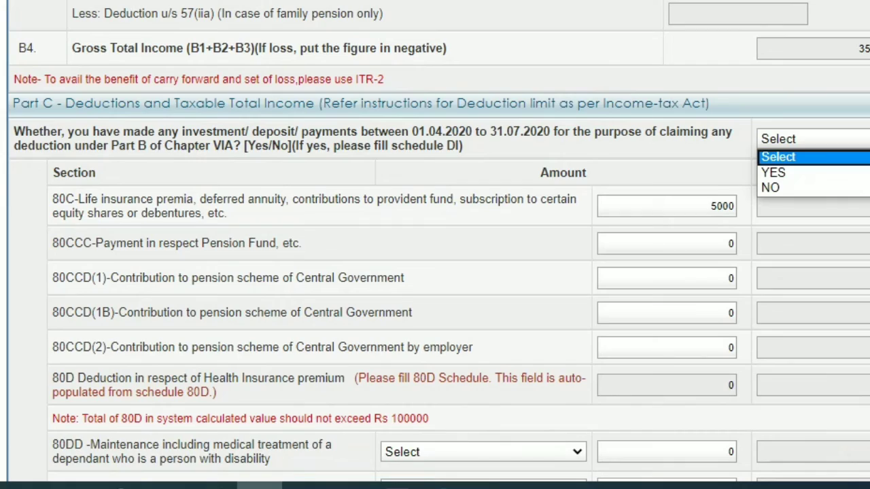
{"action": "left_click", "coordinate": [813, 172]}
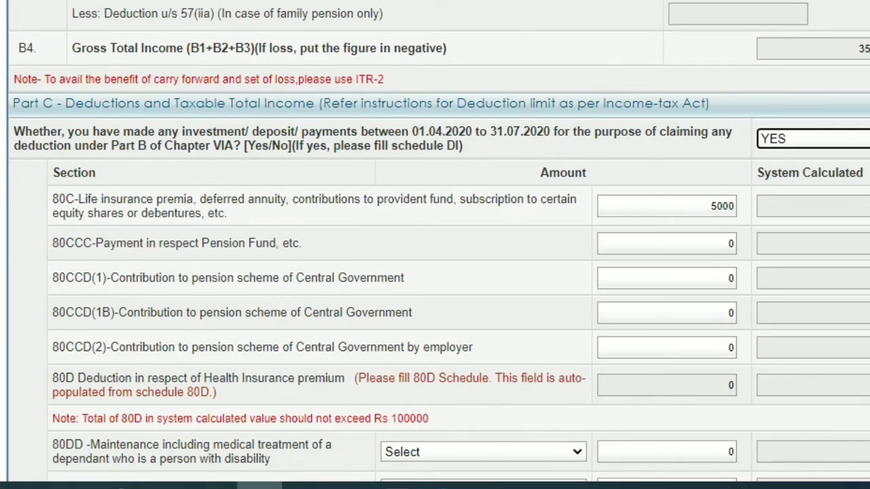
Step: In Schedule DI, try entering 10000 and then 1450 as the 80C deduction attributable to 01.04.2020–31.07.2020
{"action": "scroll", "coordinate": [435, 244], "scroll_direction": "up", "scroll_amount": 20}
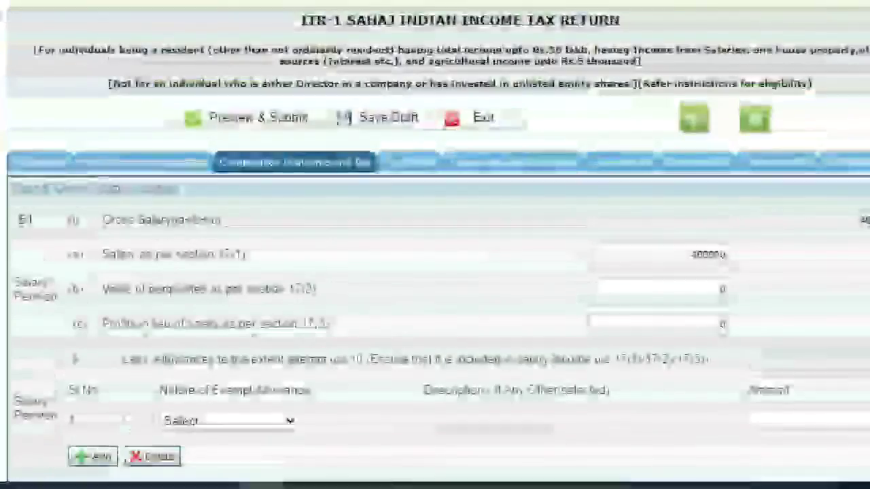
{"action": "left_click", "coordinate": [619, 162]}
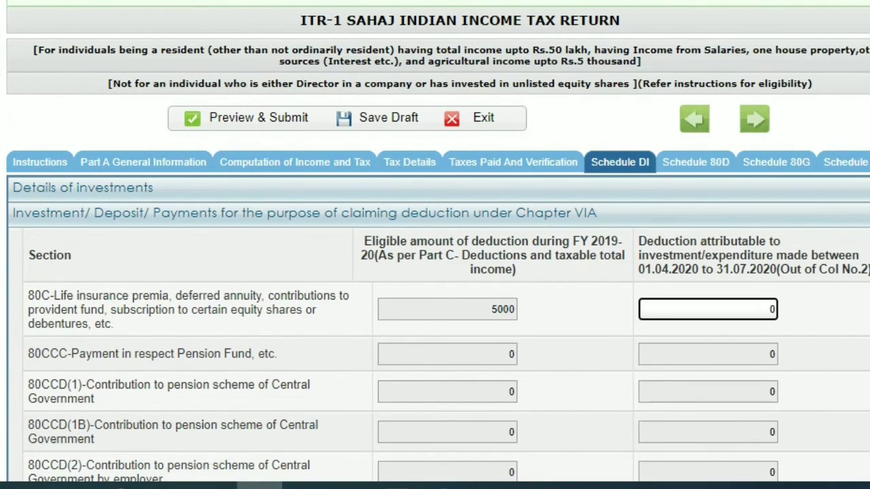
{"action": "type", "text": "1"}
{"action": "type", "text": "0000"}
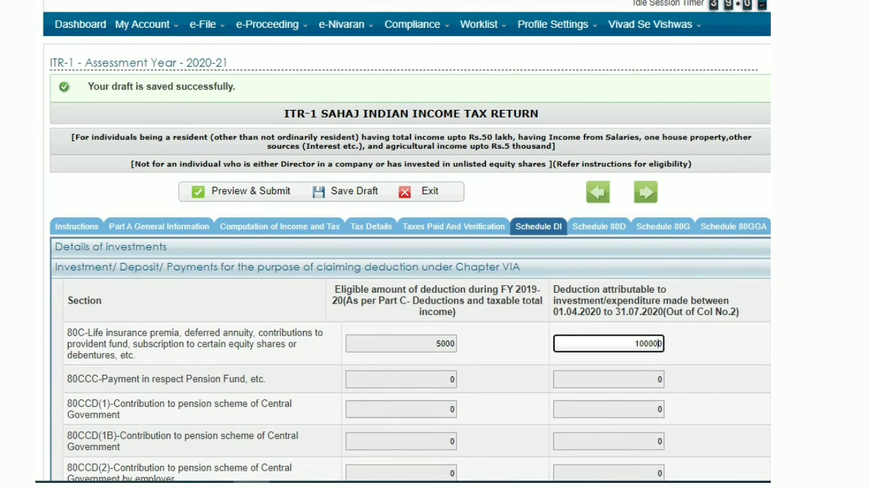
{"action": "key", "text": "Tab"}
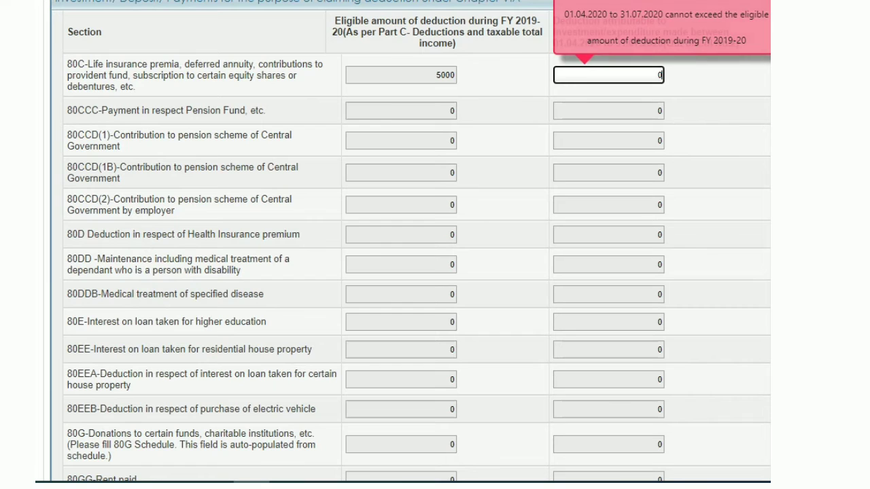
{"action": "scroll", "coordinate": [408, 244], "scroll_direction": "up", "scroll_amount": 1}
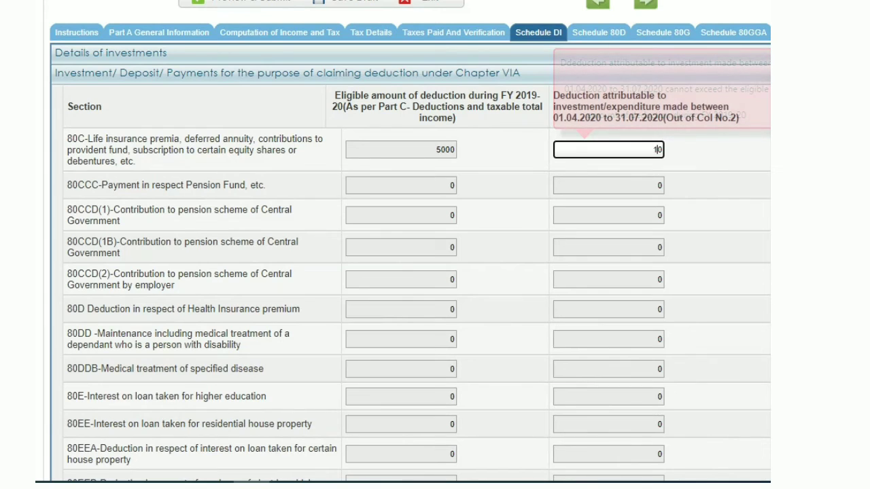
{"action": "type", "text": "45"}
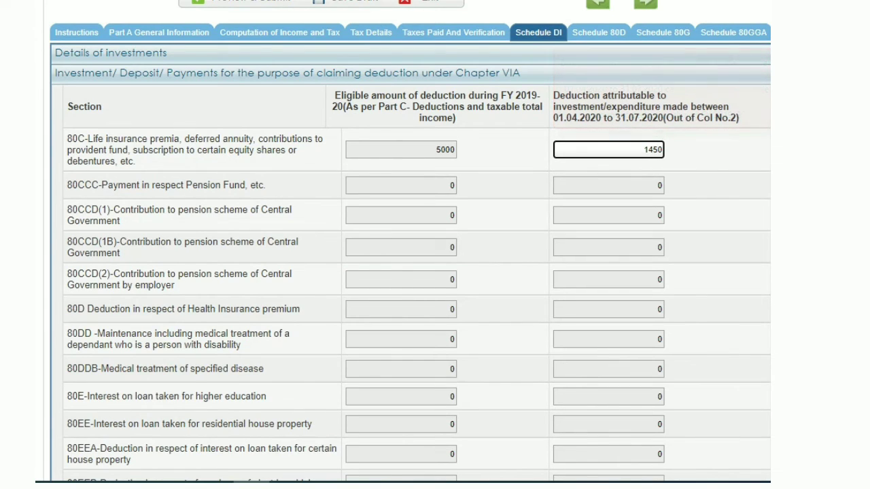
{"action": "type", "text": "00"}
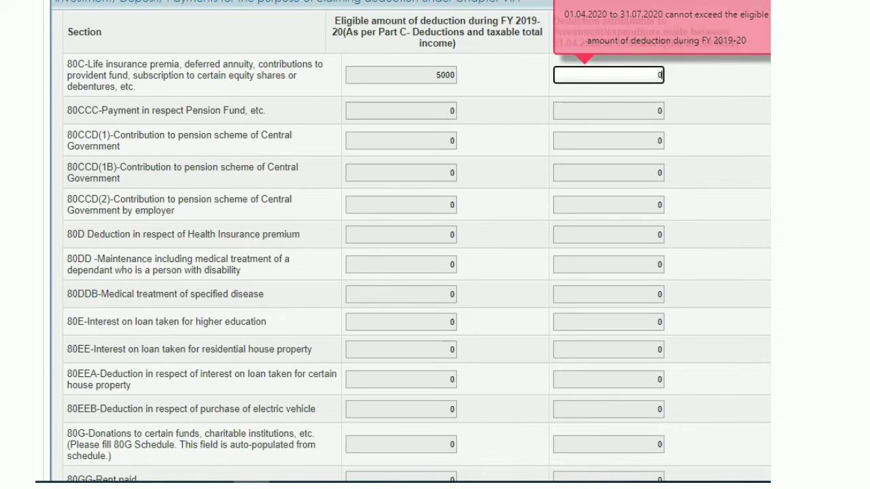
{"action": "scroll", "coordinate": [407, 245], "scroll_direction": "up", "scroll_amount": 1}
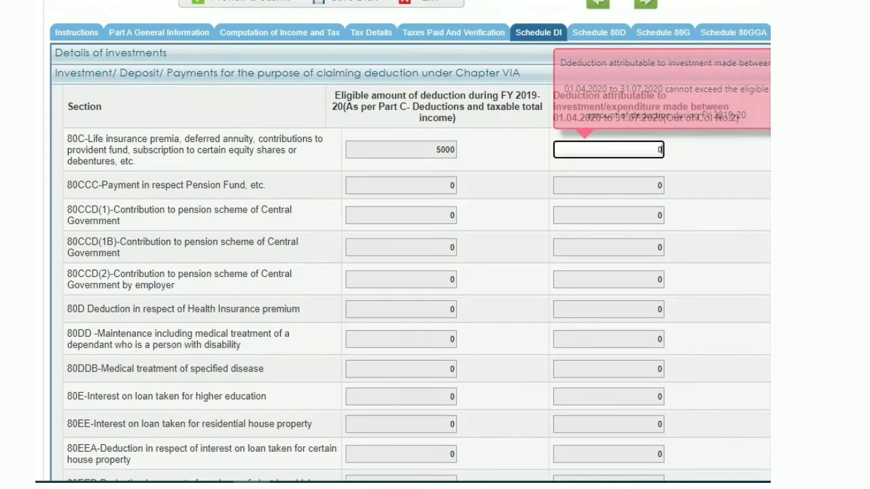
Step: Try entering 14500 and then 100000 as Schedule DI's 80C deduction attributable to 01.04.2020–31.07.2020
{"action": "key", "text": "BackSpace"}
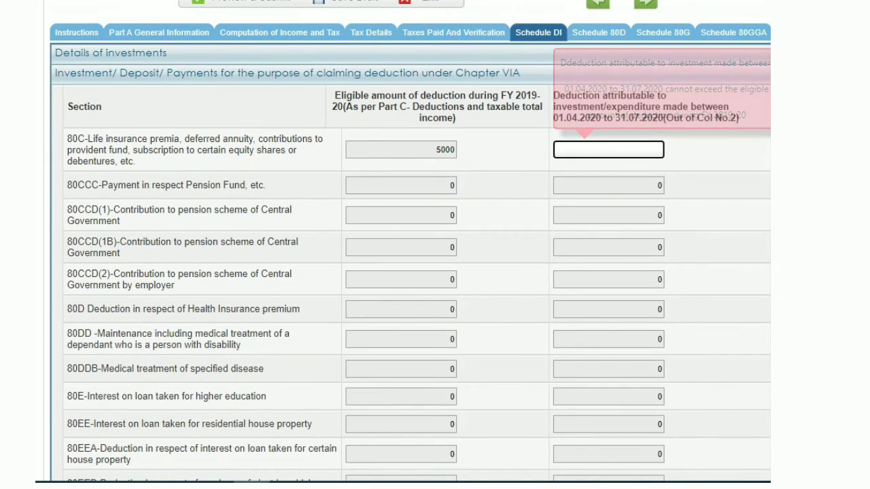
{"action": "type", "text": "1"}
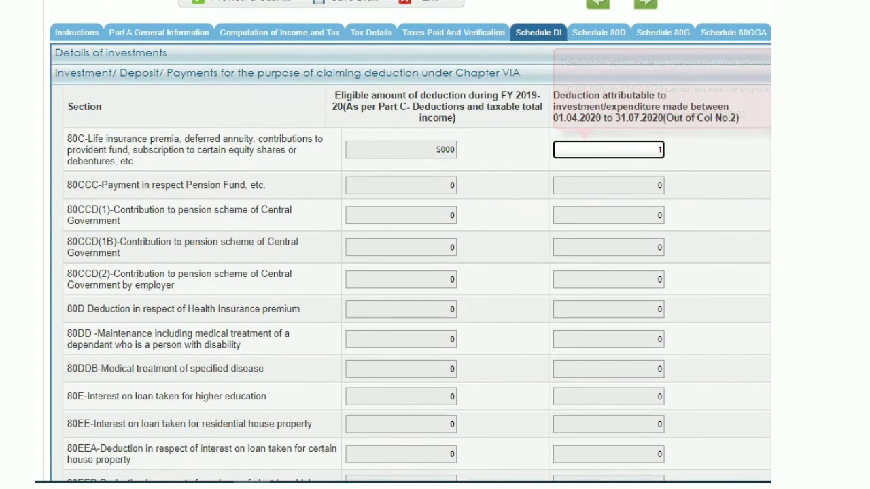
{"action": "type", "text": "450"}
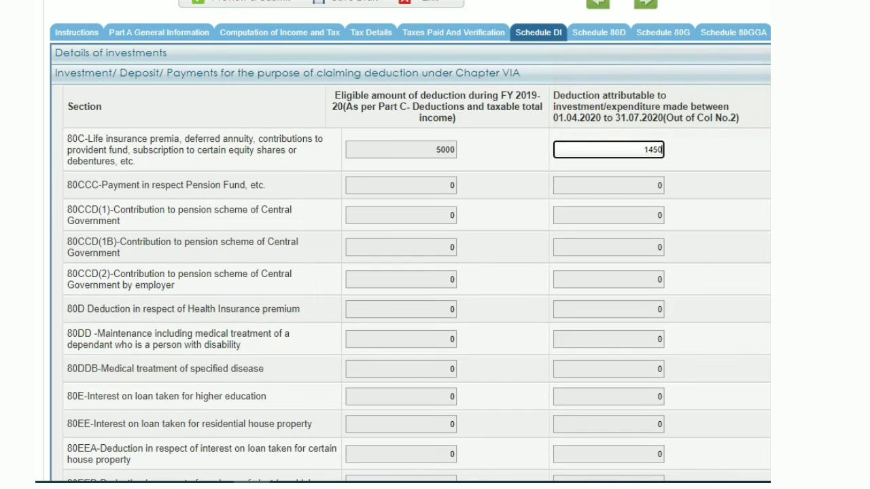
{"action": "type", "text": "00"}
{"action": "key", "text": "Tab"}
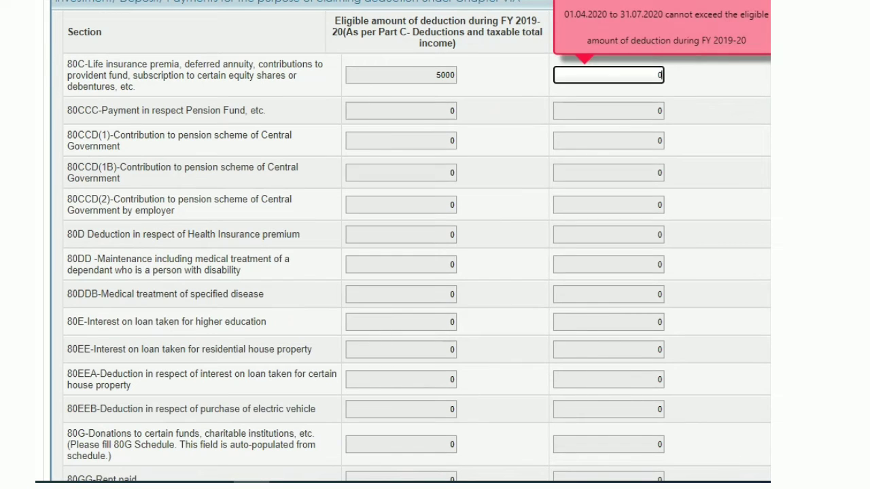
{"action": "type", "text": "1000"}
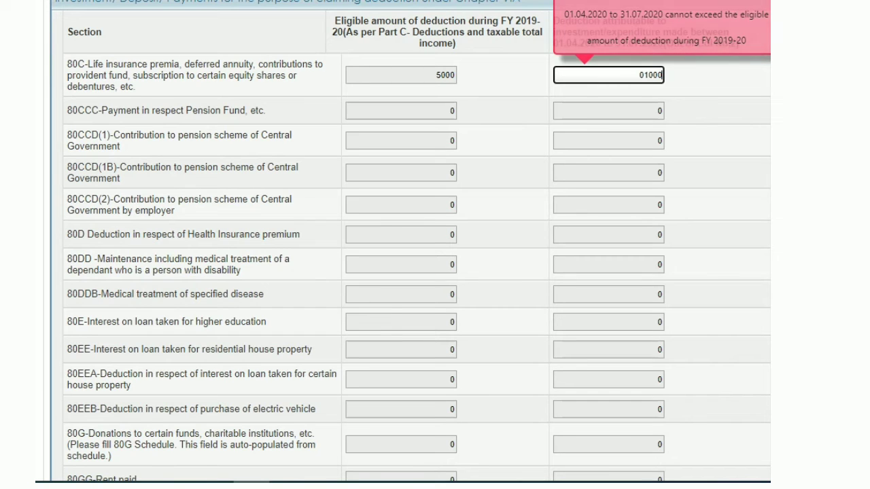
{"action": "type", "text": "00"}
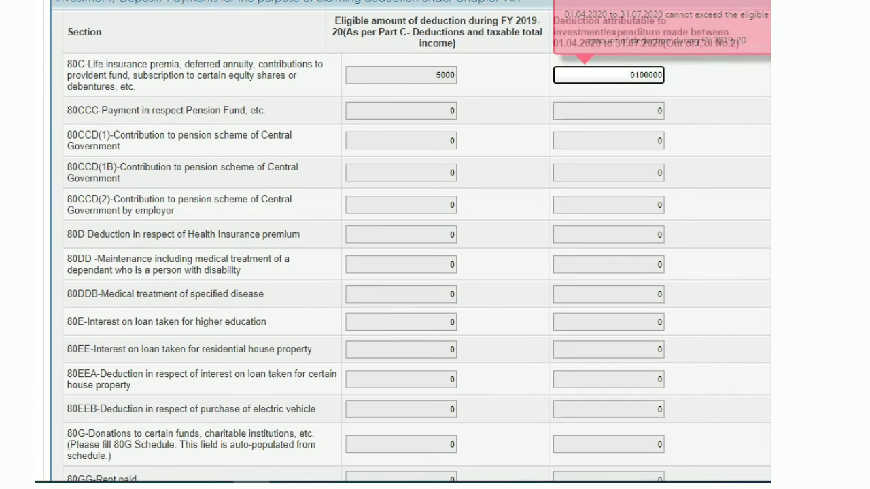
{"action": "left_click", "coordinate": [634, 75]}
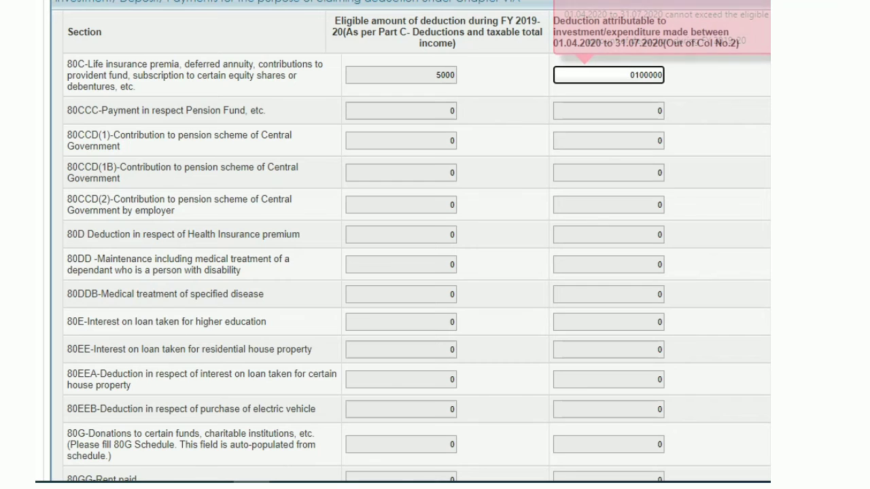
{"action": "key", "text": "BackSpace"}
{"action": "left_click", "coordinate": [662, 106]}
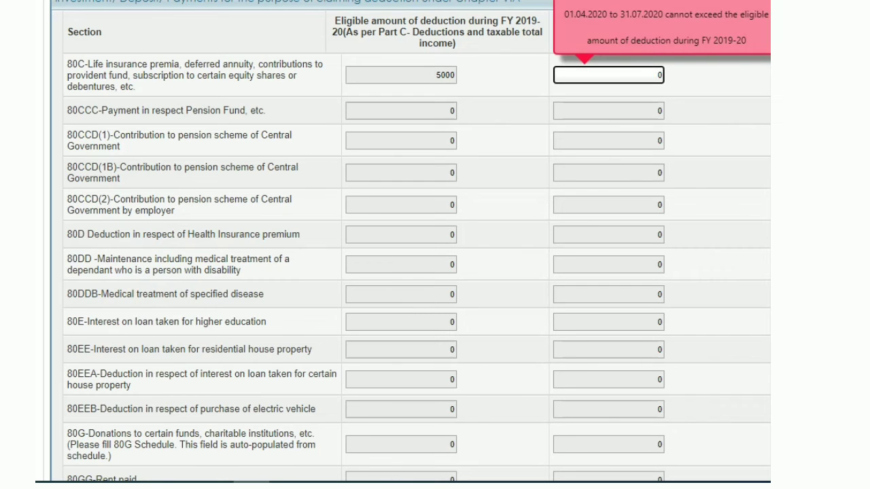
{"action": "scroll", "coordinate": [663, 106], "scroll_direction": "up", "scroll_amount": 2}
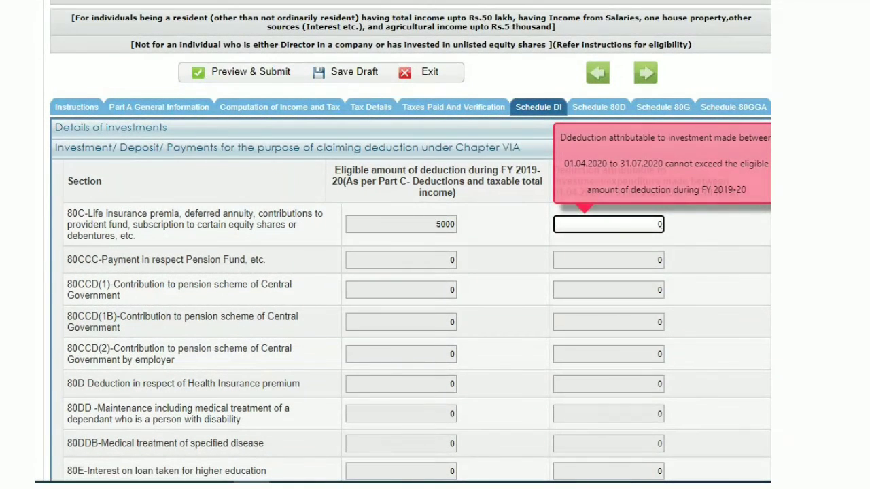
{"action": "left_click", "coordinate": [717, 234]}
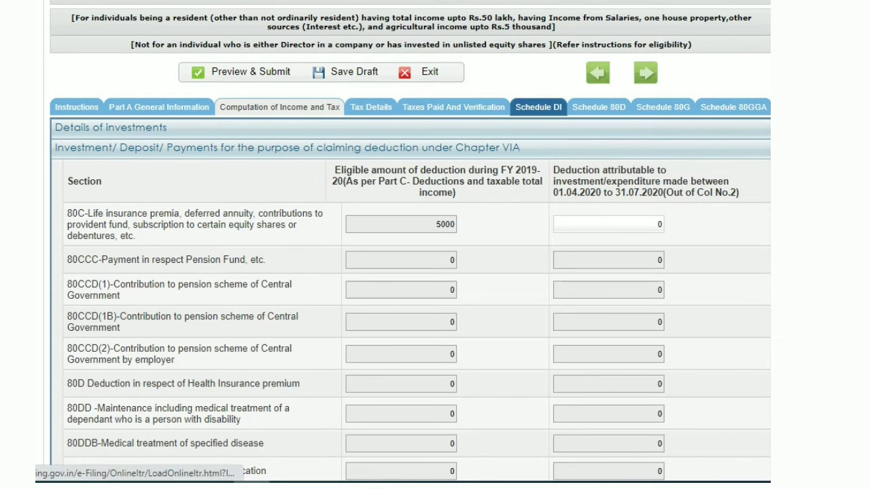
Step: Review the Computation of Income and Tax tab down through the Part C deductions
{"action": "left_click", "coordinate": [279, 107]}
{"action": "scroll", "coordinate": [408, 245], "scroll_direction": "down", "scroll_amount": 4}
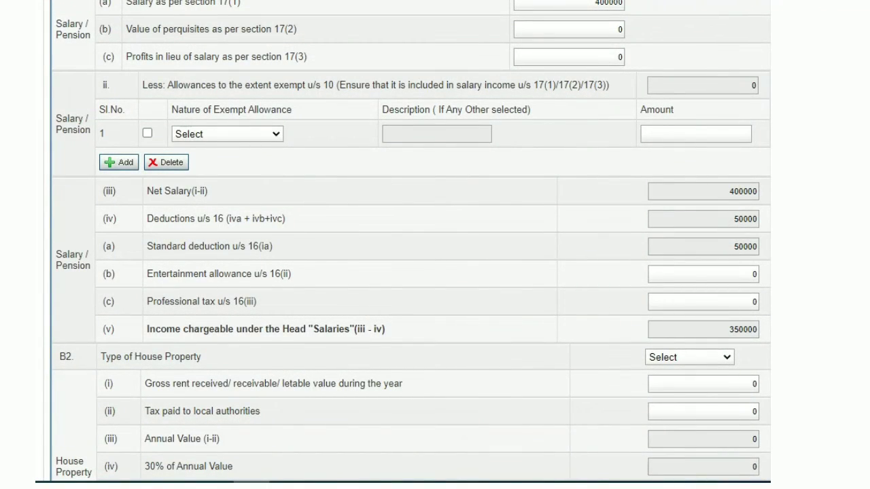
{"action": "scroll", "coordinate": [407, 244], "scroll_direction": "down", "scroll_amount": 4}
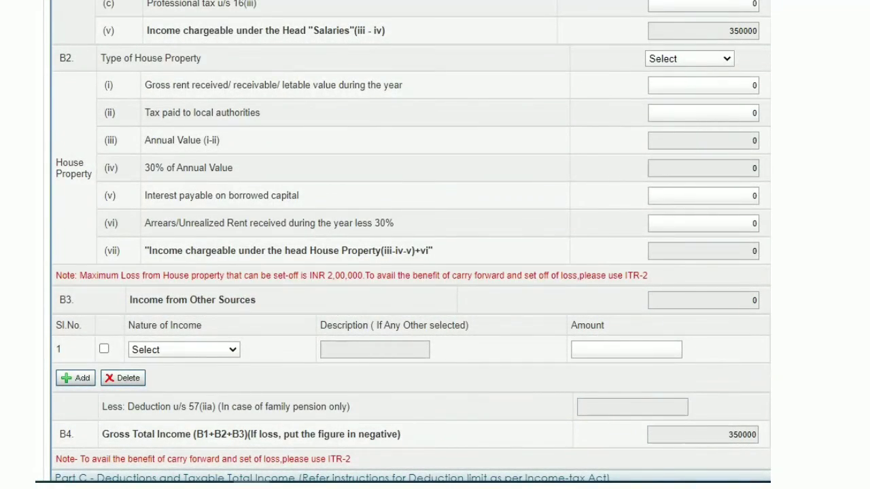
{"action": "scroll", "coordinate": [408, 244], "scroll_direction": "up", "scroll_amount": 1}
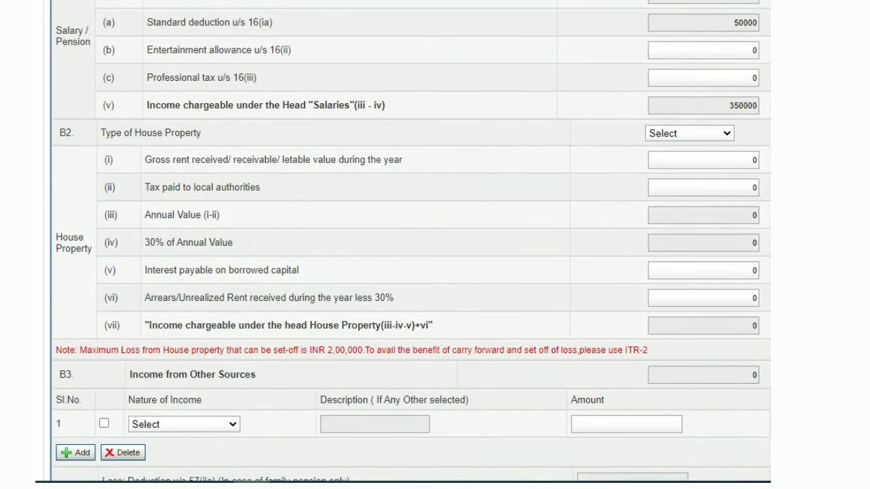
{"action": "scroll", "coordinate": [407, 244], "scroll_direction": "down", "scroll_amount": 3}
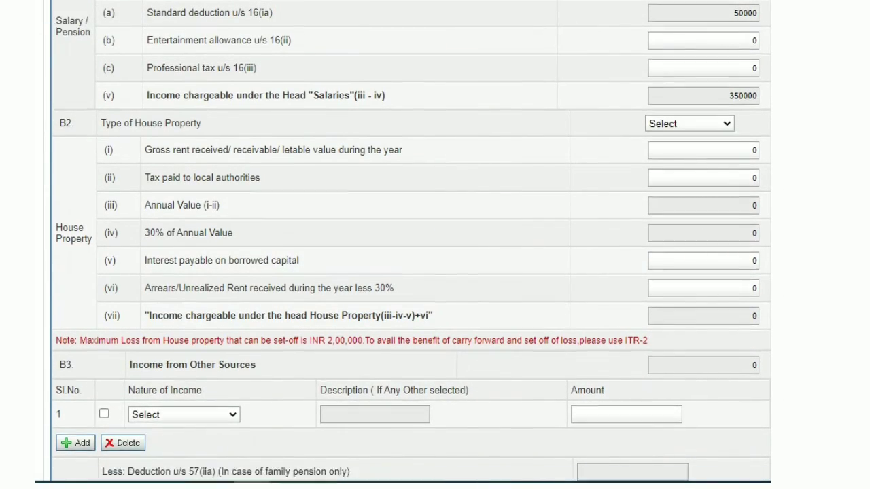
{"action": "scroll", "coordinate": [408, 244], "scroll_direction": "down", "scroll_amount": 3}
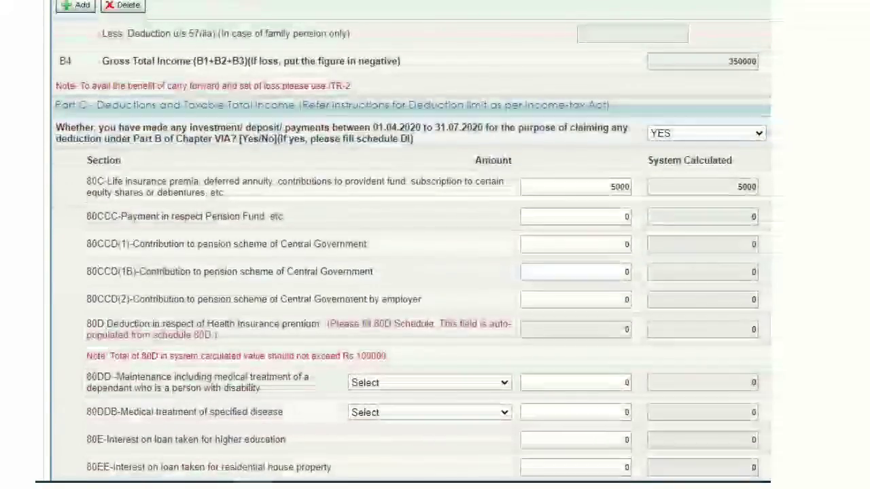
{"action": "scroll", "coordinate": [408, 245], "scroll_direction": "down", "scroll_amount": 3}
{"action": "scroll", "coordinate": [408, 244], "scroll_direction": "down", "scroll_amount": 3}
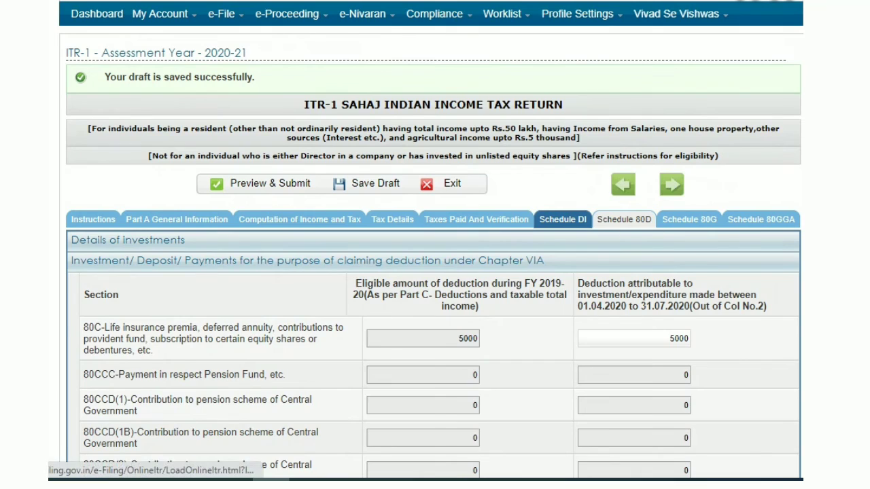
Step: In Schedule 80D, answer YES to whether you or any family member (excluding parents) is a senior citizen
{"action": "left_click", "coordinate": [624, 219]}
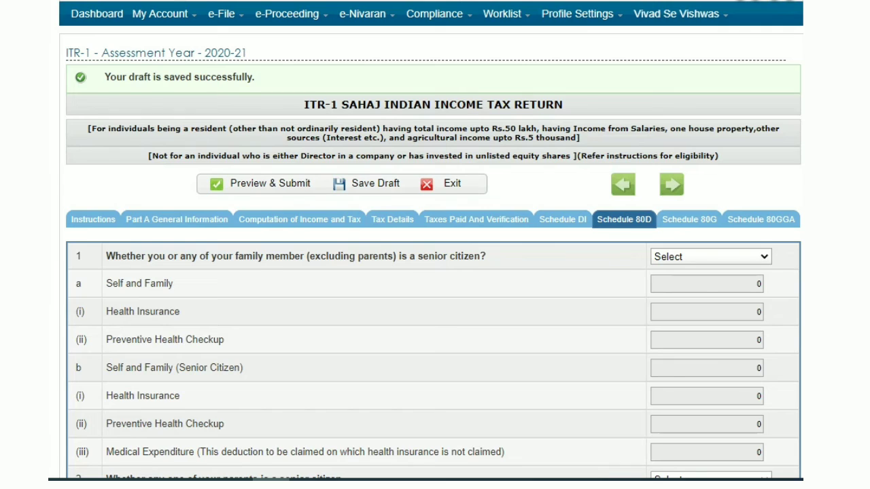
{"action": "left_click", "coordinate": [710, 257]}
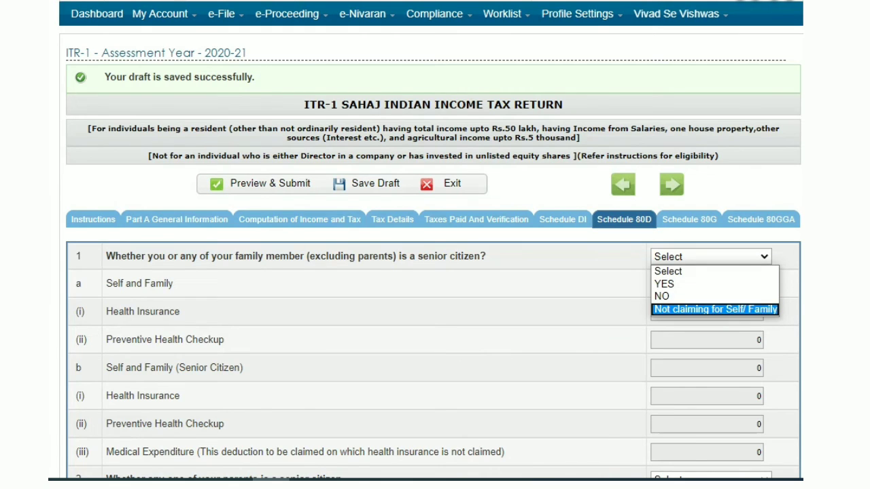
{"action": "key", "text": "Return"}
{"action": "key", "text": "Tab"}
{"action": "key", "text": "Tab"}
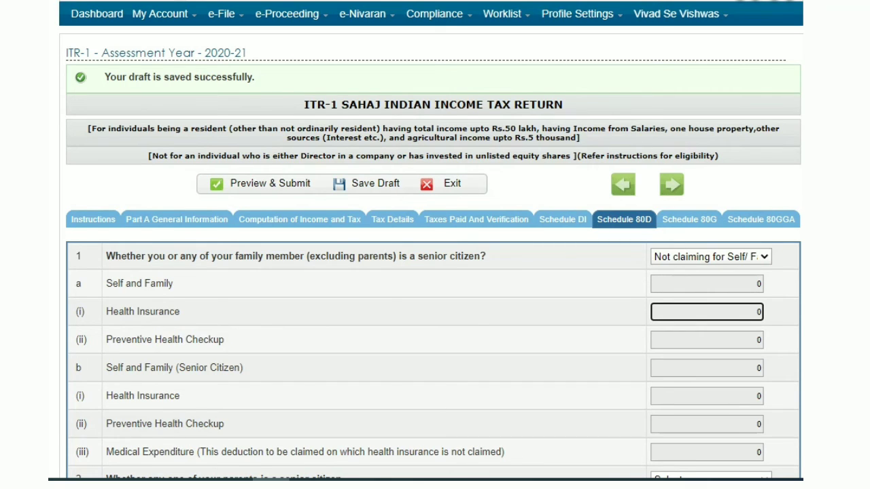
{"action": "key", "text": "shift+Tab"}
{"action": "key", "text": "shift+Tab"}
{"action": "key", "text": "alt+Down"}
{"action": "key", "text": "Up"}
{"action": "key", "text": "Up"}
{"action": "key", "text": "Up"}
{"action": "key", "text": "Down"}
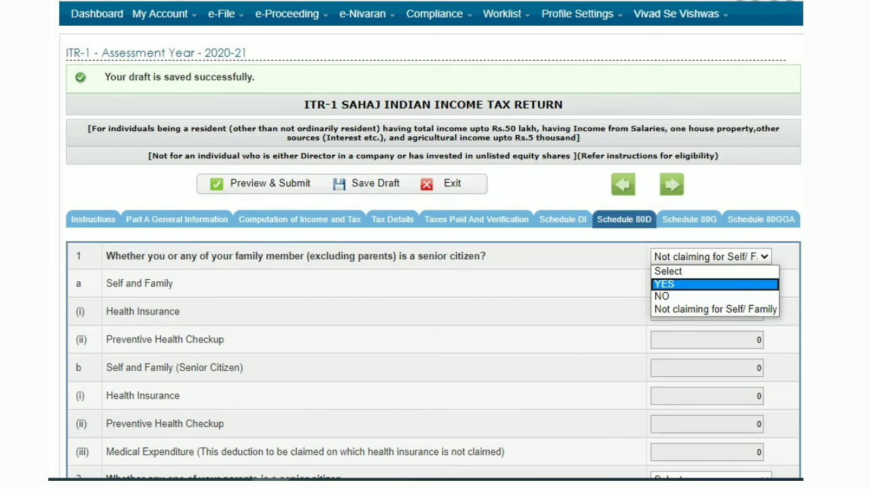
{"action": "key", "text": "Down"}
{"action": "key", "text": "Up"}
{"action": "key", "text": "Up"}
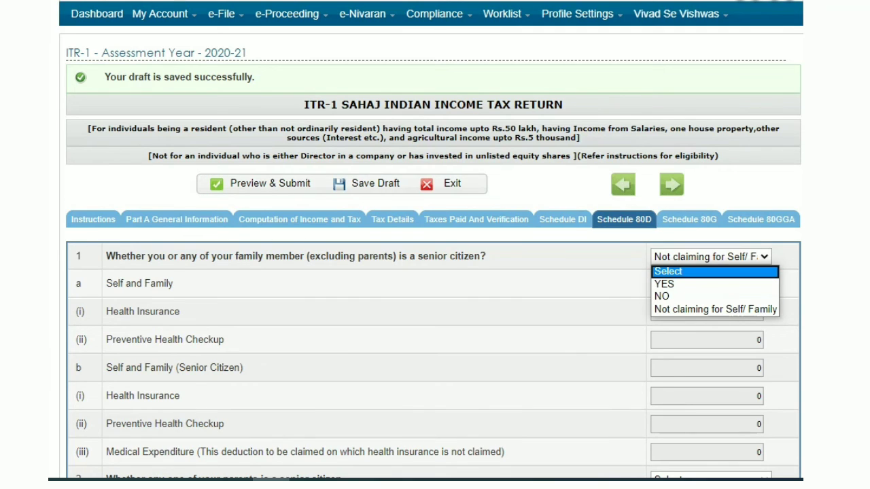
{"action": "key", "text": "Down"}
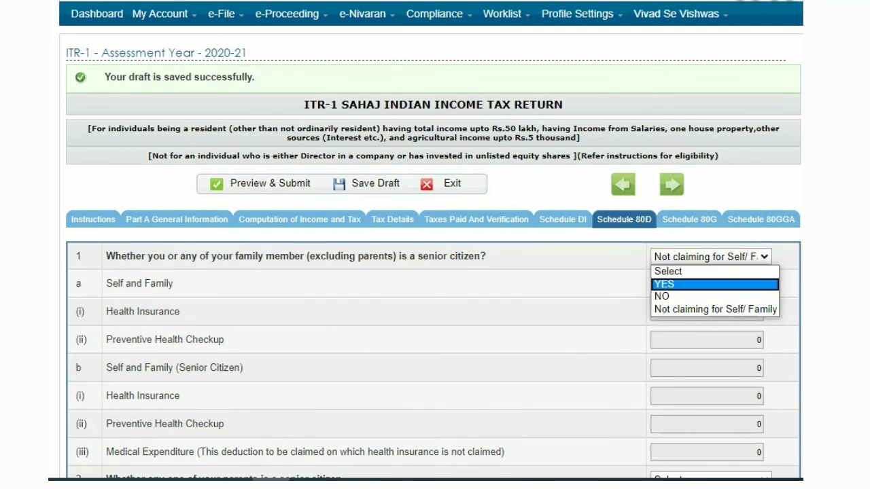
{"action": "key", "text": "Return"}
{"action": "left_click", "coordinate": [707, 283]}
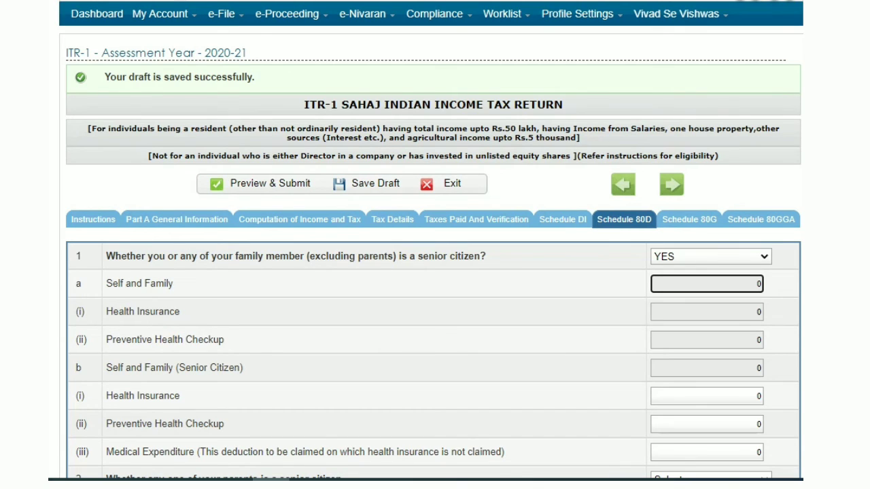
{"action": "left_click", "coordinate": [707, 311]}
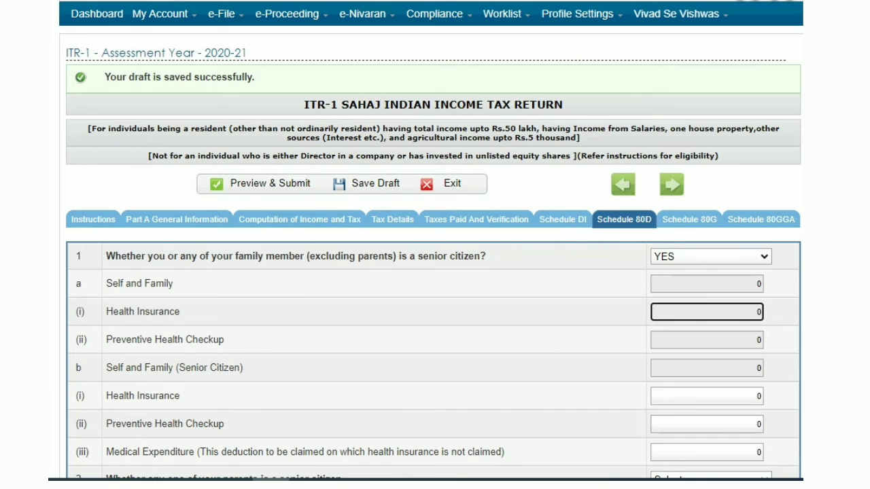
Step: Answer YES to whether any one of your parents is a senior citizen in Schedule 80D
{"action": "scroll", "coordinate": [435, 271], "scroll_direction": "down", "scroll_amount": 3}
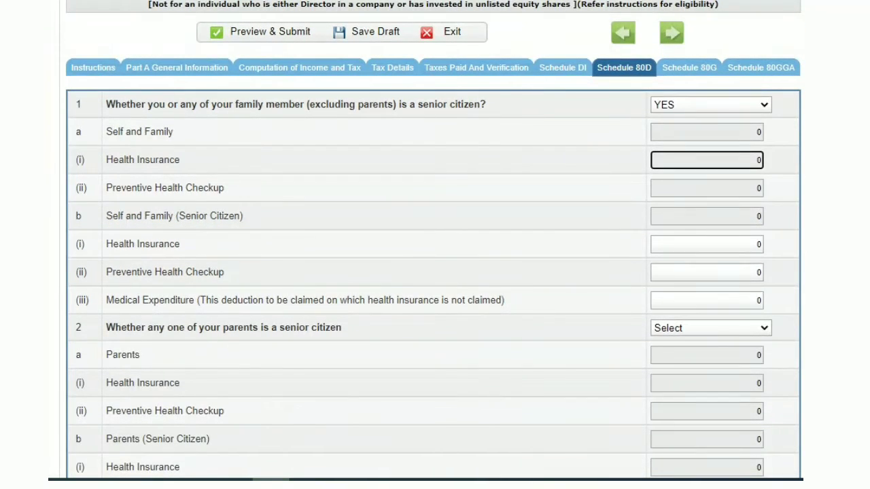
{"action": "left_click", "coordinate": [710, 328]}
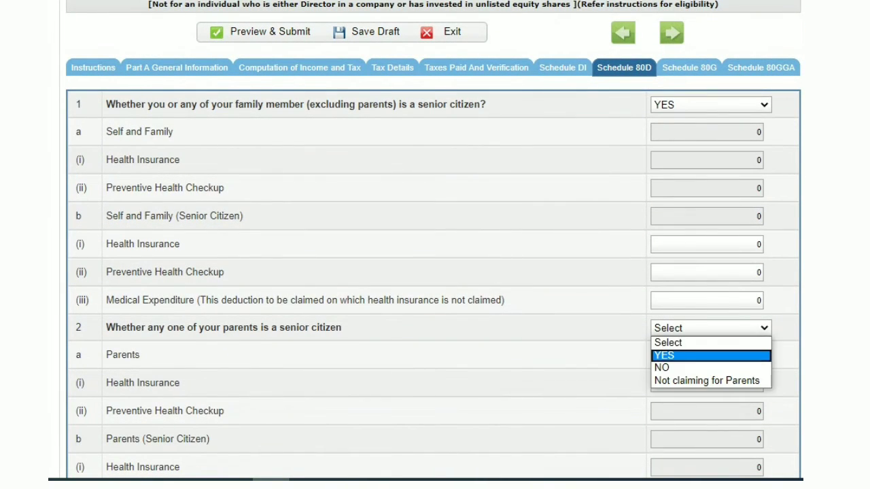
{"action": "left_click", "coordinate": [679, 369]}
{"action": "left_click", "coordinate": [706, 355]}
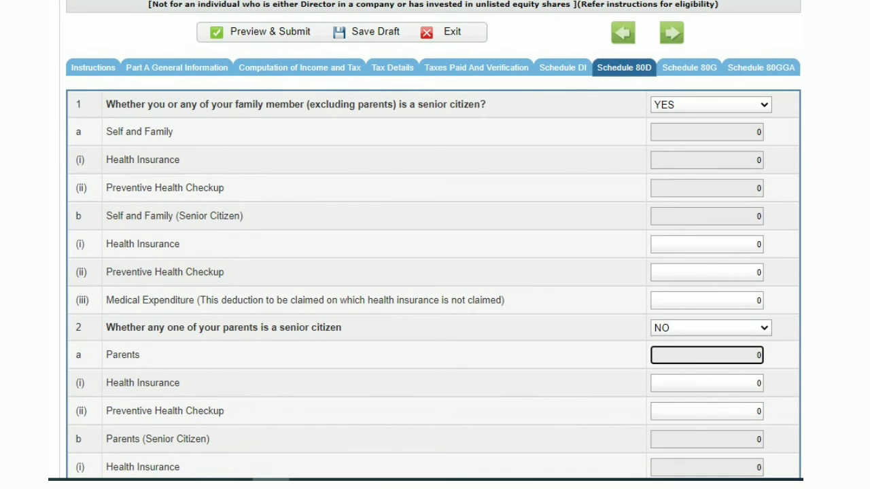
{"action": "left_click", "coordinate": [710, 327]}
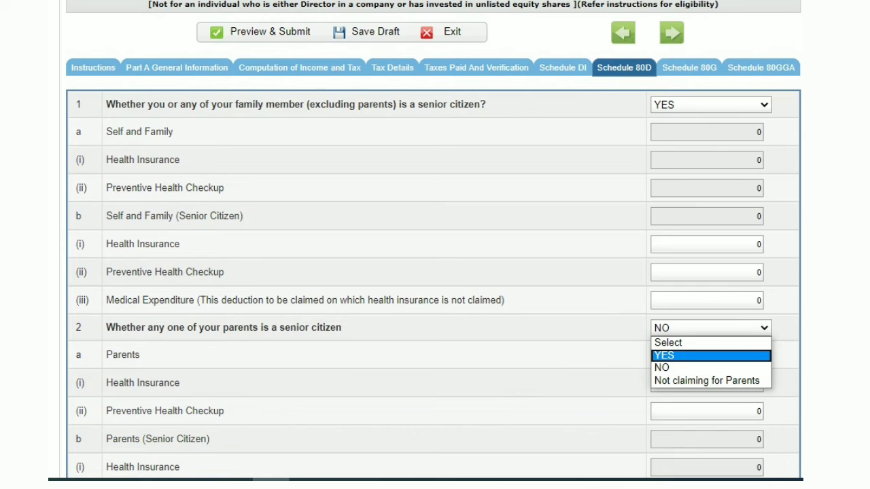
{"action": "left_click", "coordinate": [710, 355]}
{"action": "left_click", "coordinate": [706, 354]}
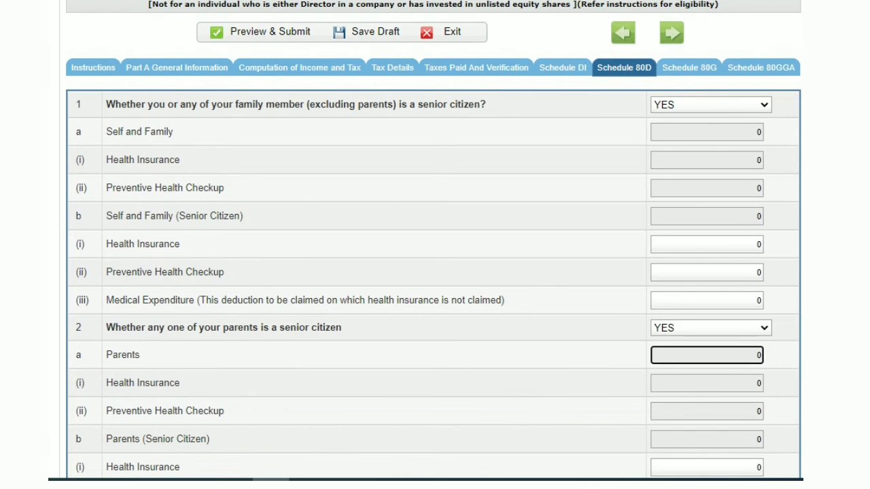
{"action": "scroll", "coordinate": [434, 271], "scroll_direction": "down", "scroll_amount": 5}
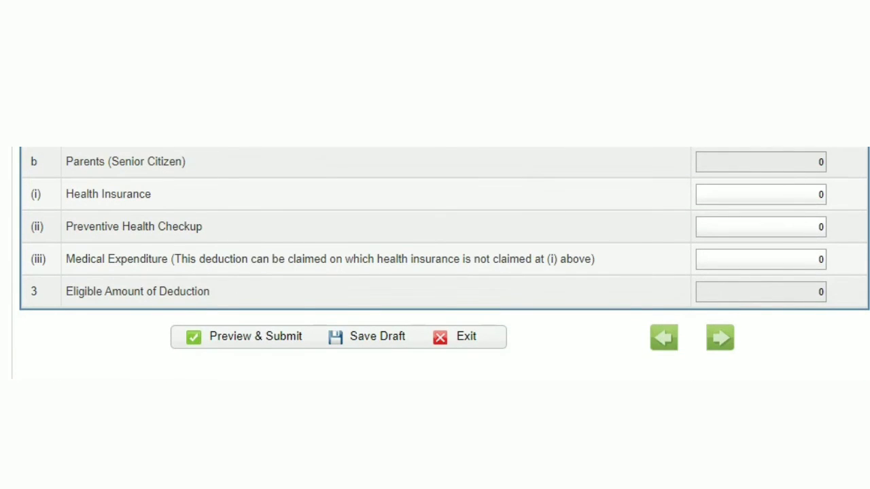
{"action": "scroll", "coordinate": [435, 265], "scroll_direction": "up", "scroll_amount": 6}
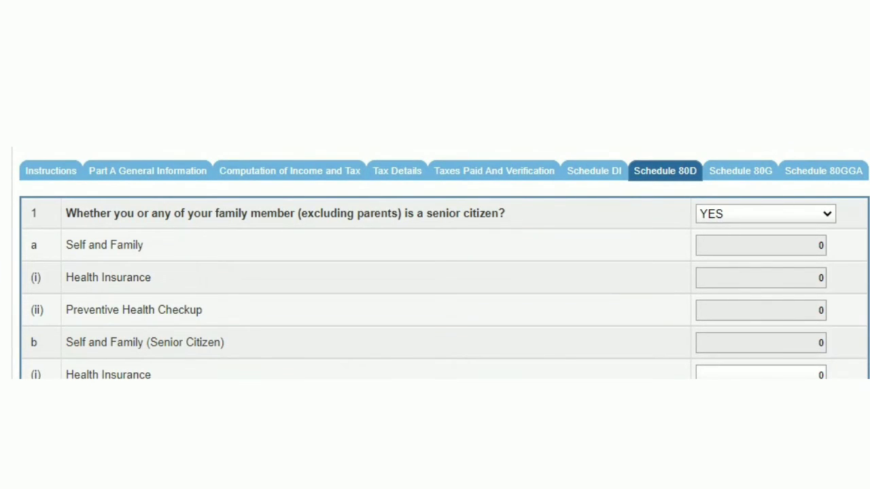
Step: Open Schedule 80G and enter CMDRF as the name of donee for the first 100% deduction donation
{"action": "left_click", "coordinate": [740, 170]}
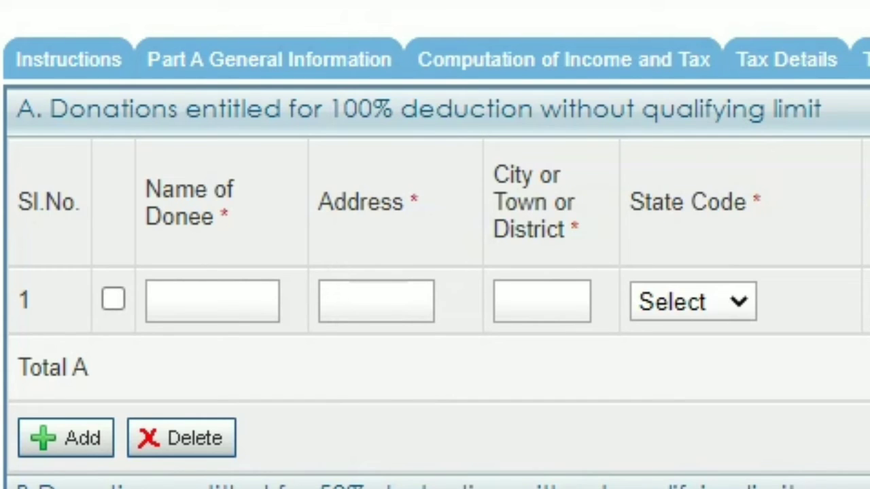
{"action": "left_click", "coordinate": [212, 301]}
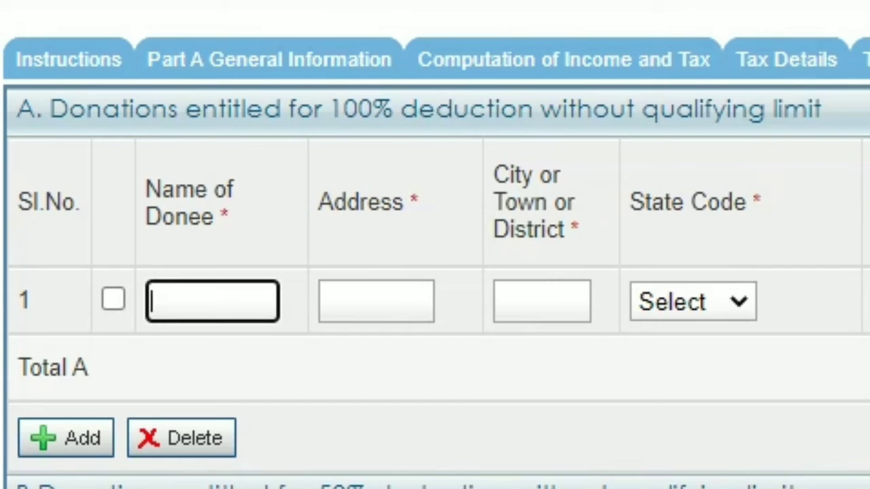
{"action": "type", "text": "CMD"}
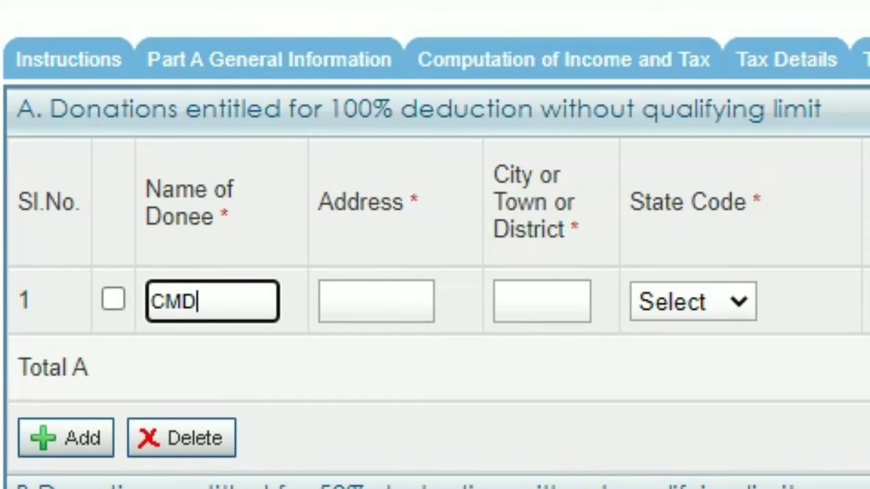
{"action": "type", "text": "RF"}
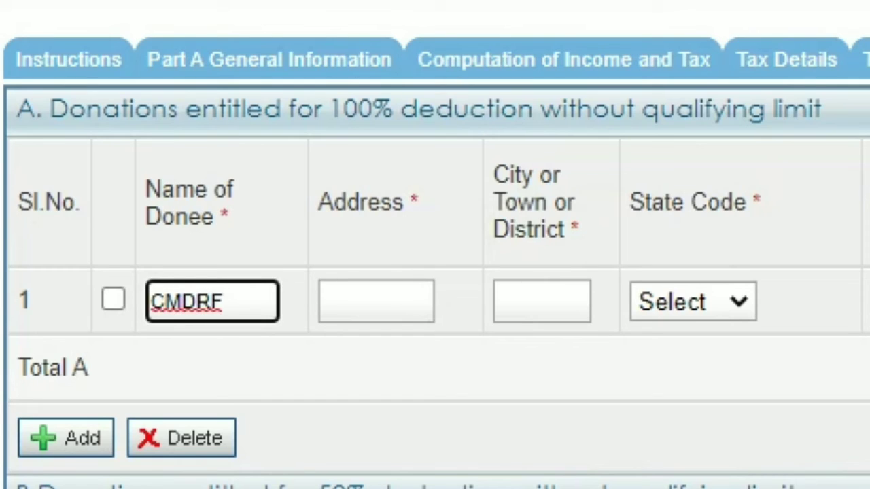
Step: Enter Kerala government as the donee's address and TVM as the city for the CMDRF donation
{"action": "left_click", "coordinate": [376, 301]}
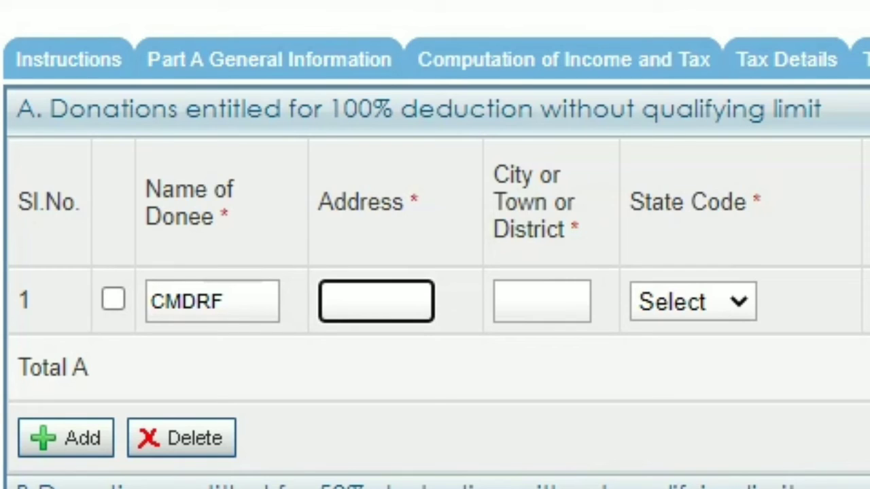
{"action": "type", "text": "Keral"}
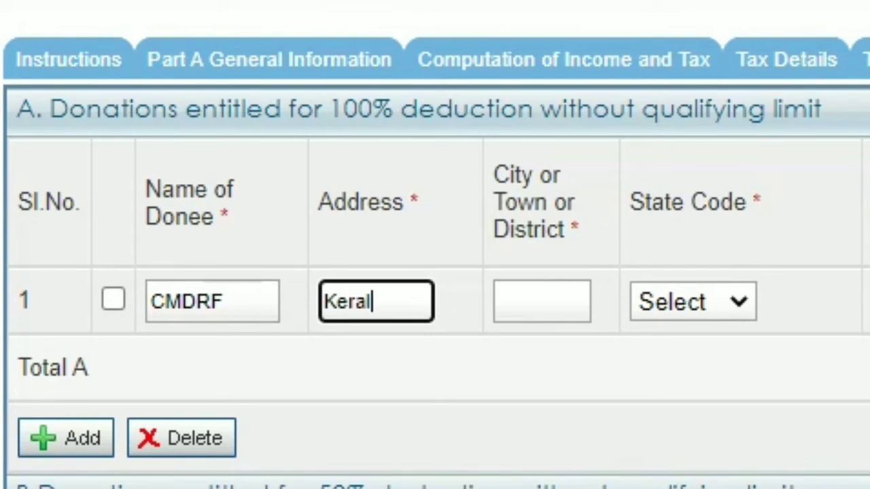
{"action": "type", "text": "a gov"}
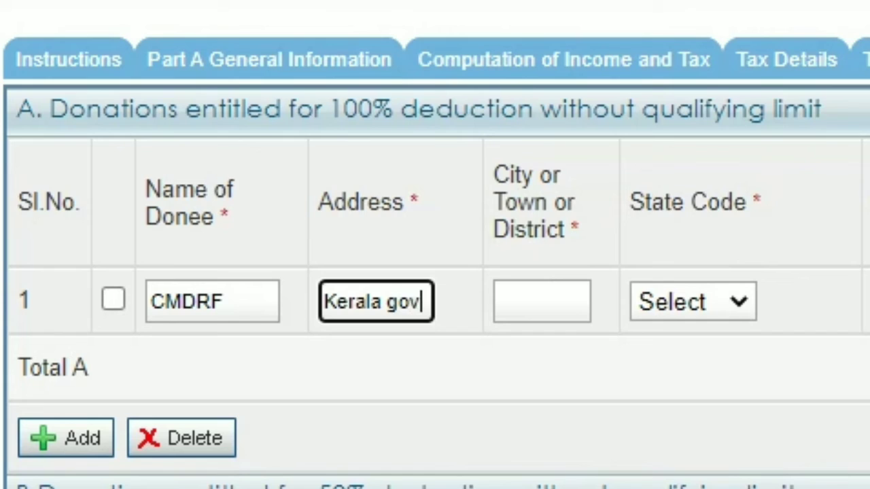
{"action": "type", "text": "ernment"}
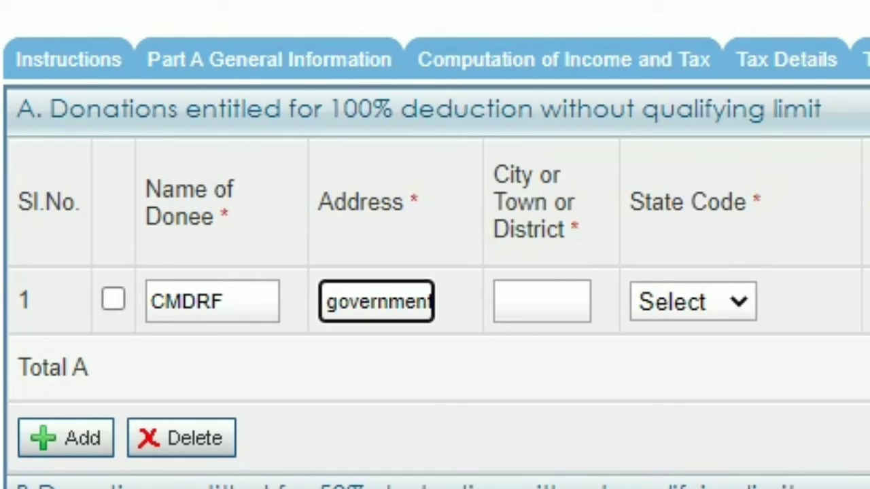
{"action": "key", "text": "Tab"}
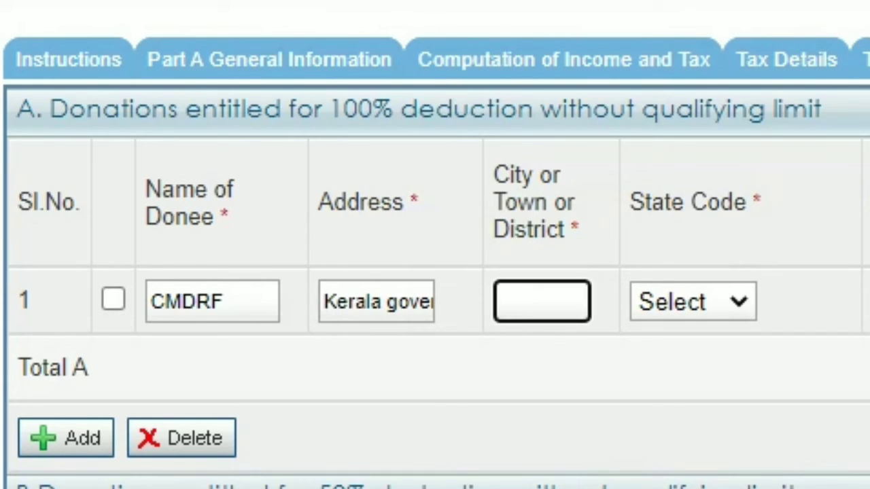
{"action": "type", "text": "TVM"}
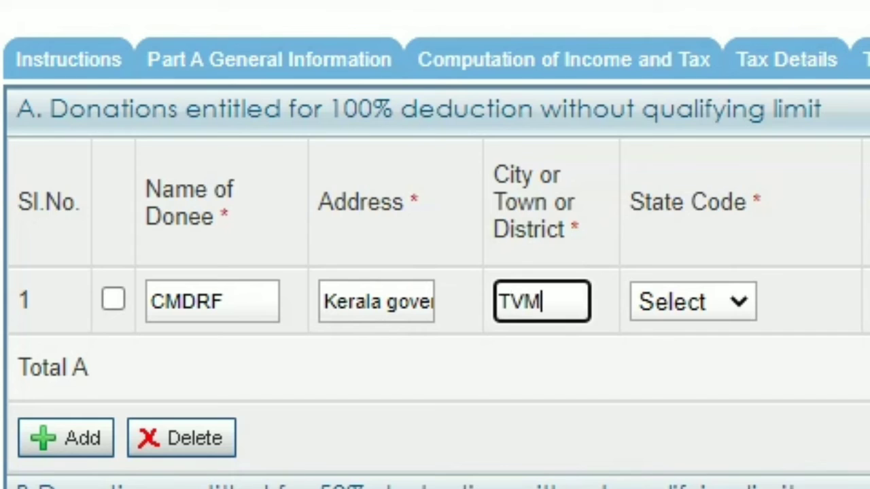
Step: Set the donee's state code to KERALA
{"action": "left_click", "coordinate": [693, 301]}
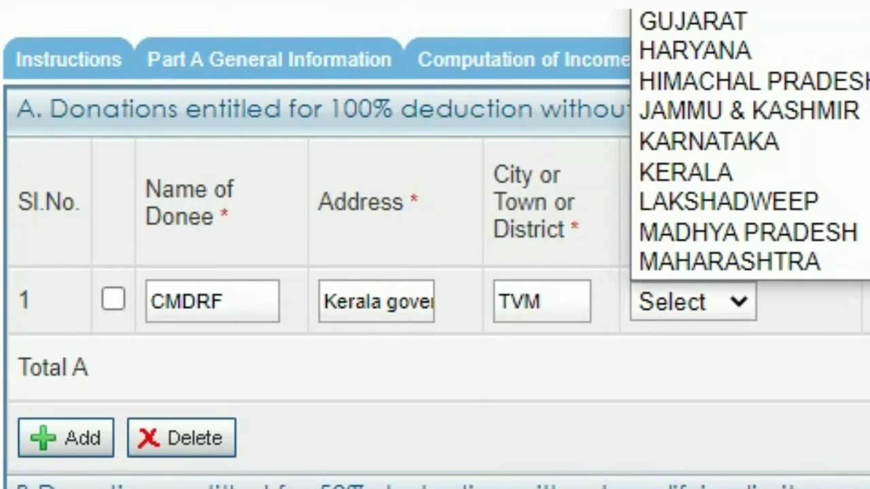
{"action": "scroll", "coordinate": [748, 143], "scroll_direction": "down", "scroll_amount": 5}
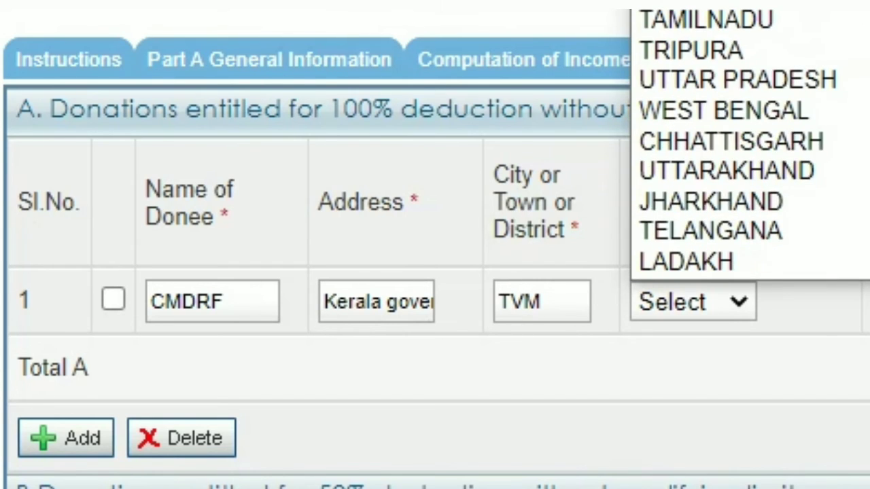
{"action": "scroll", "coordinate": [747, 143], "scroll_direction": "up", "scroll_amount": 5}
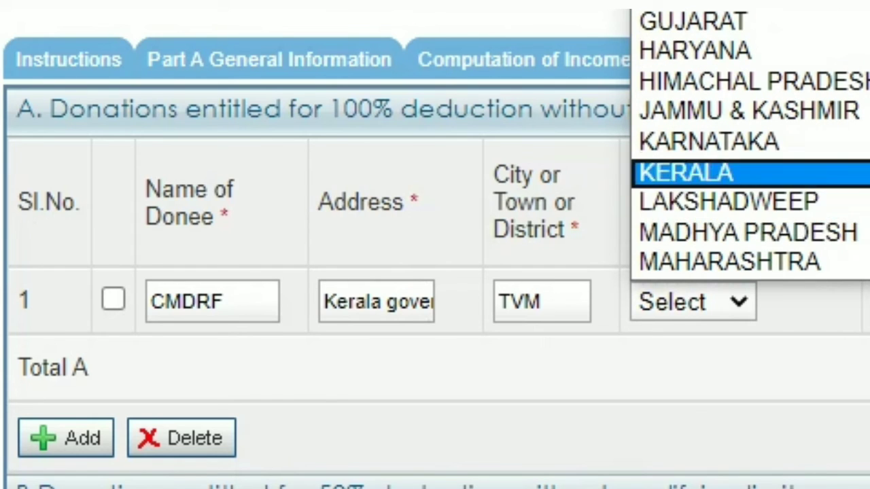
{"action": "left_click", "coordinate": [686, 172]}
{"action": "key", "text": "Tab"}
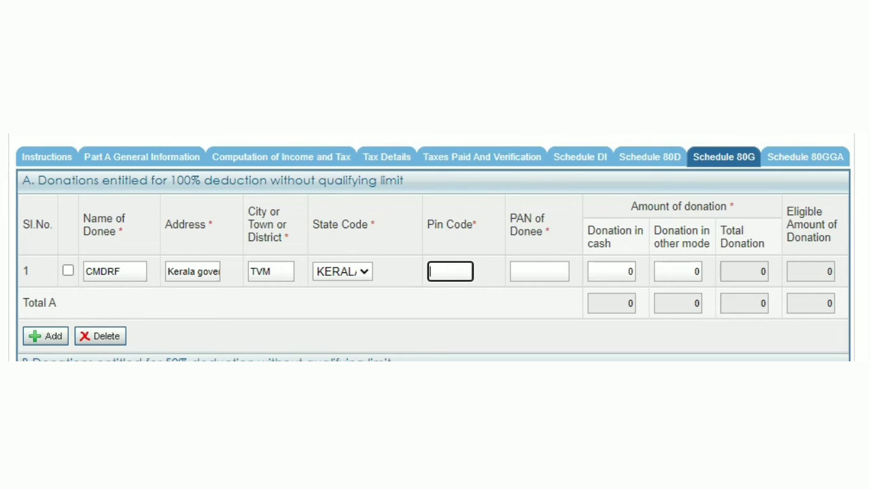
Step: Enter 695001 as the donee's pin code
{"action": "type", "text": "695001"}
{"action": "key", "text": "Tab"}
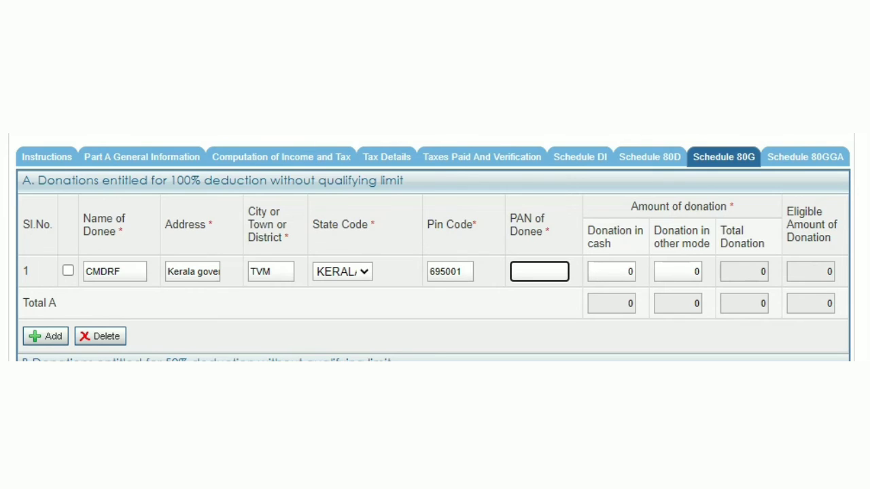
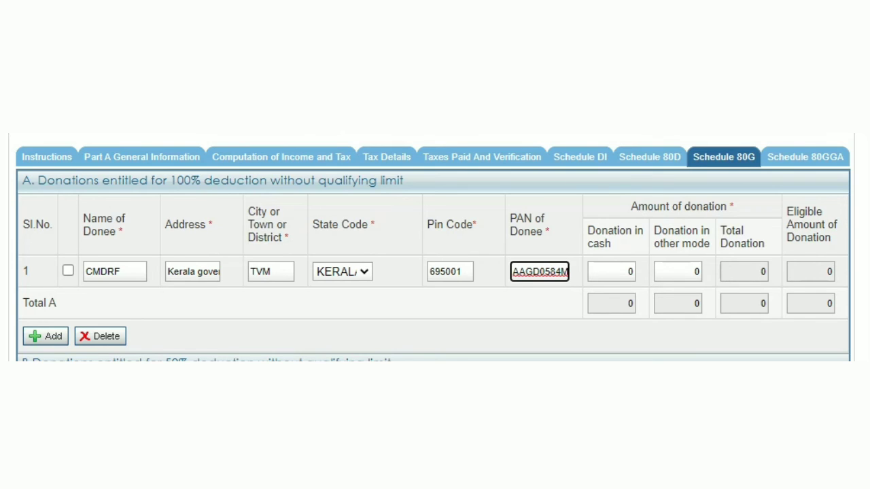
Step: Enter 30000 as the donation in other mode for the CMDRF entry
{"action": "left_click", "coordinate": [692, 272]}
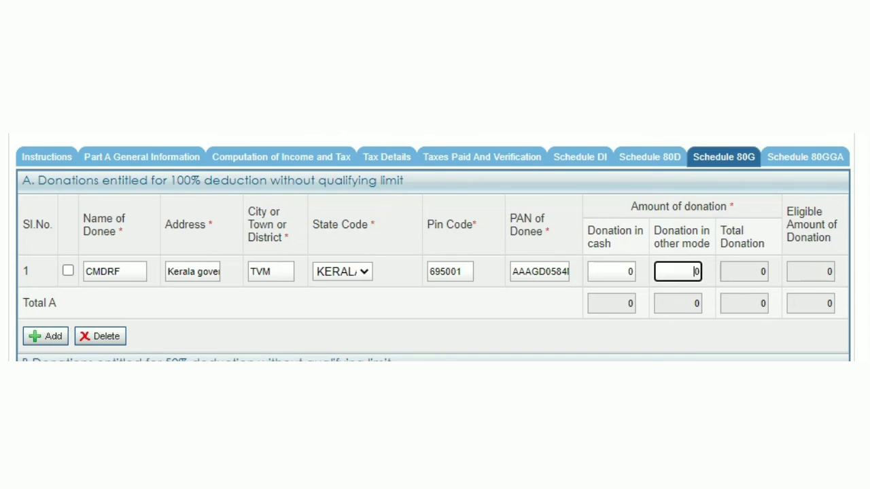
{"action": "type", "text": "30000"}
{"action": "left_click", "coordinate": [744, 271]}
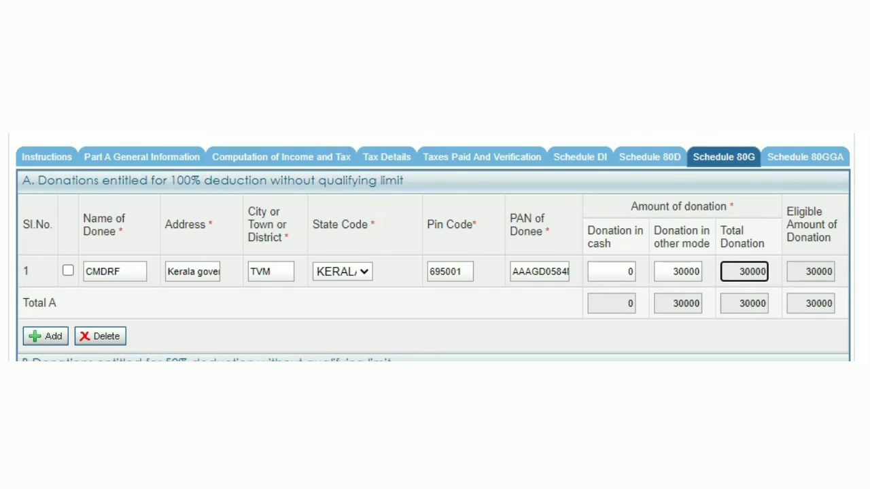
Step: Review the remaining donation sections and Schedule 80GGA, then try to preview and submit the return
{"action": "scroll", "coordinate": [433, 248], "scroll_direction": "down", "scroll_amount": 3}
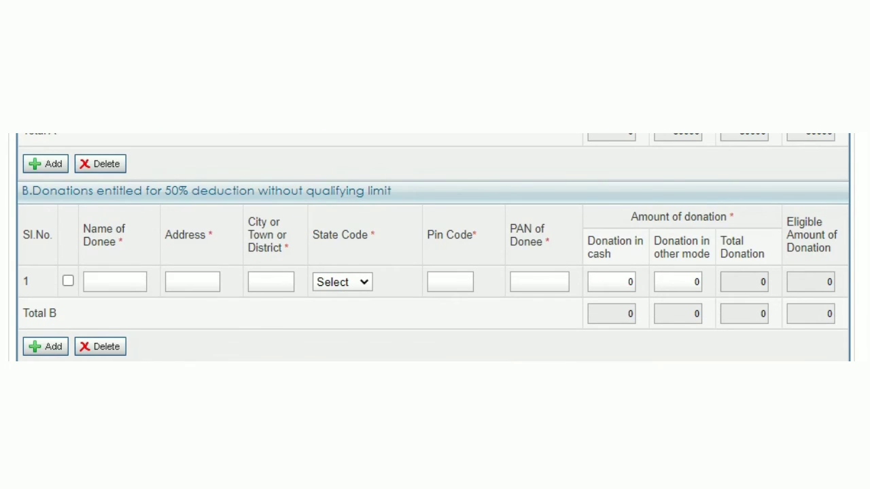
{"action": "scroll", "coordinate": [433, 247], "scroll_direction": "down", "scroll_amount": 4}
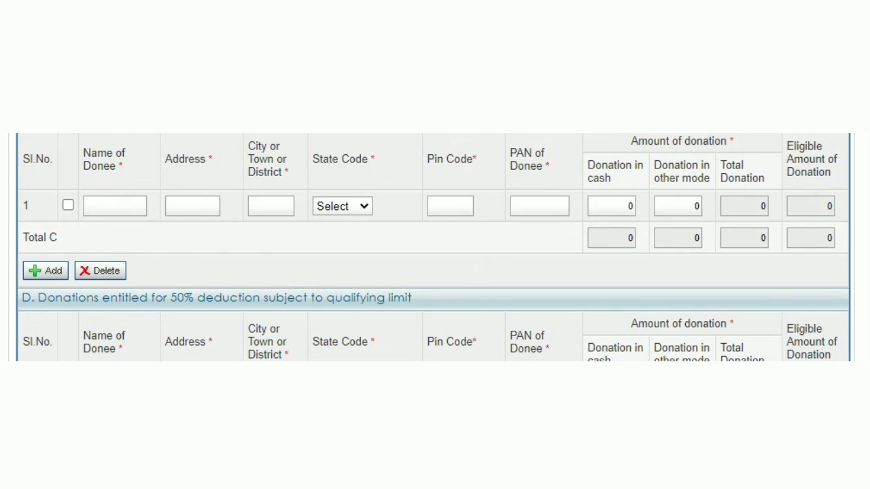
{"action": "scroll", "coordinate": [433, 247], "scroll_direction": "down", "scroll_amount": 3}
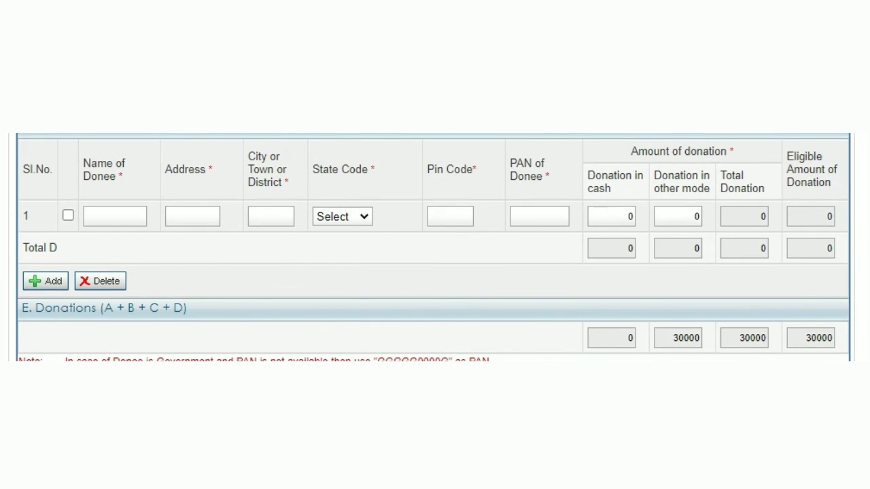
{"action": "scroll", "coordinate": [433, 248], "scroll_direction": "down", "scroll_amount": 2}
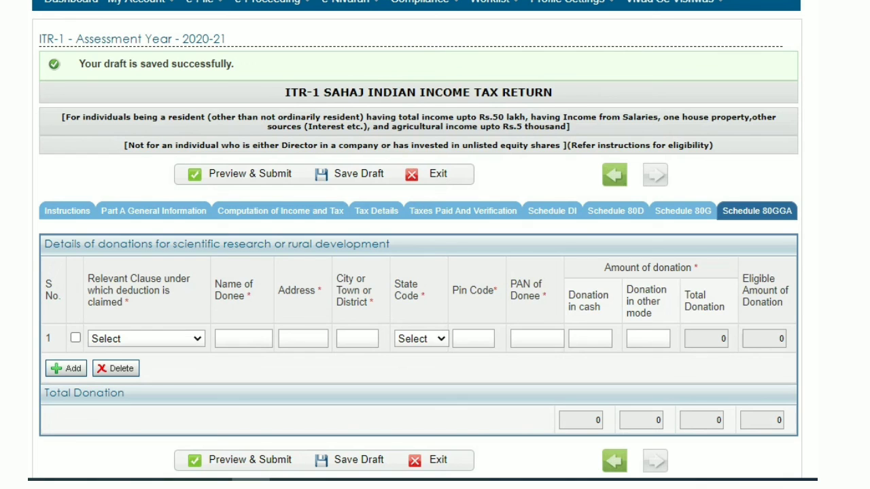
{"action": "scroll", "coordinate": [435, 272], "scroll_direction": "down", "scroll_amount": 3}
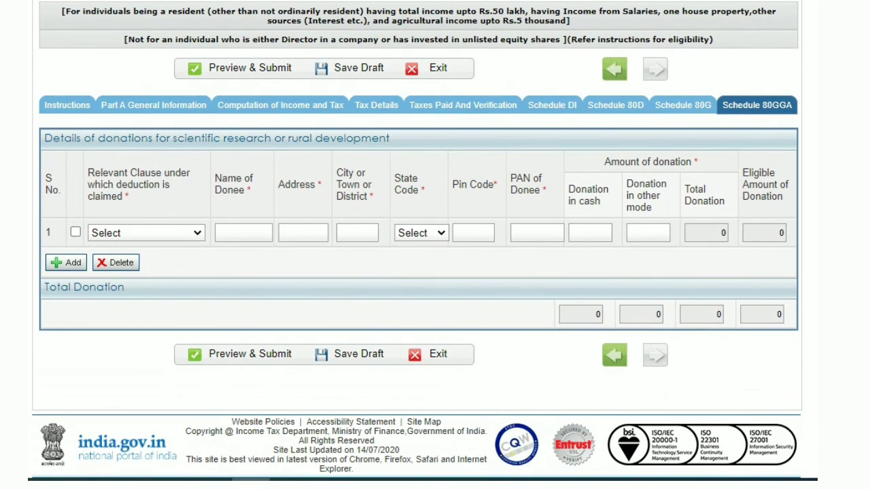
{"action": "left_click", "coordinate": [245, 354]}
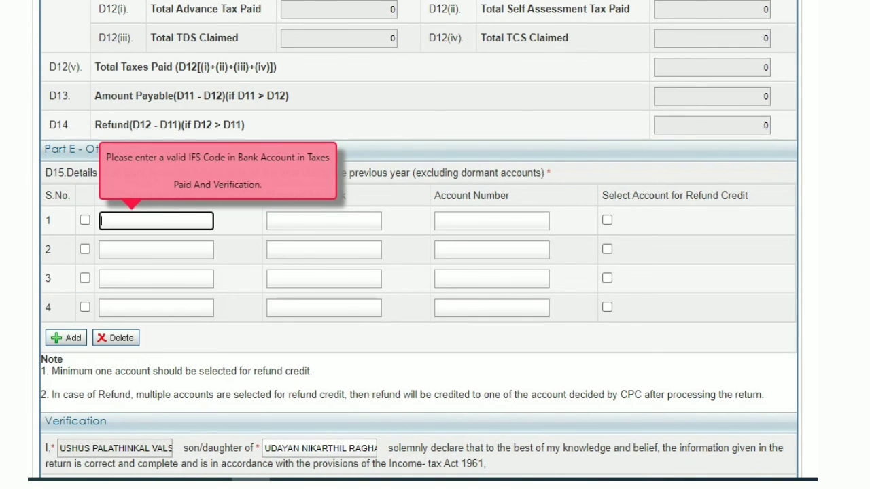
Step: In the Verification section, declare that the return is made in the capacity of Self
{"action": "scroll", "coordinate": [435, 272], "scroll_direction": "down", "scroll_amount": 4}
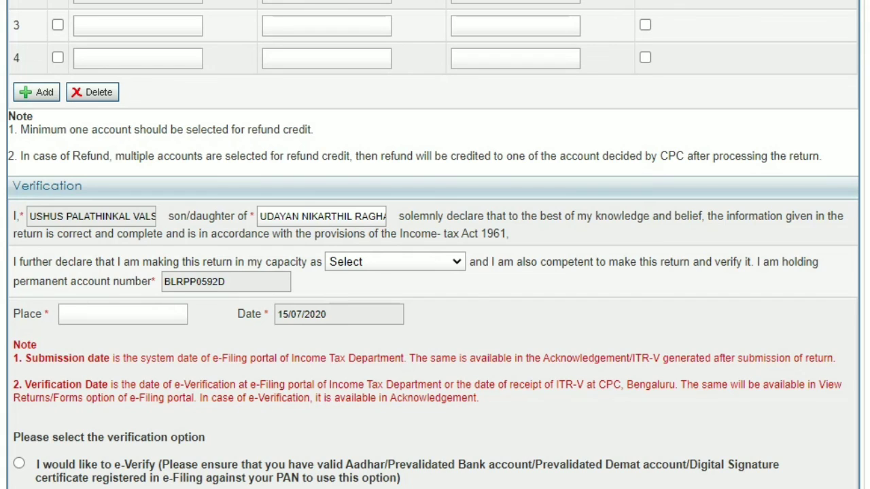
{"action": "left_click", "coordinate": [394, 261]}
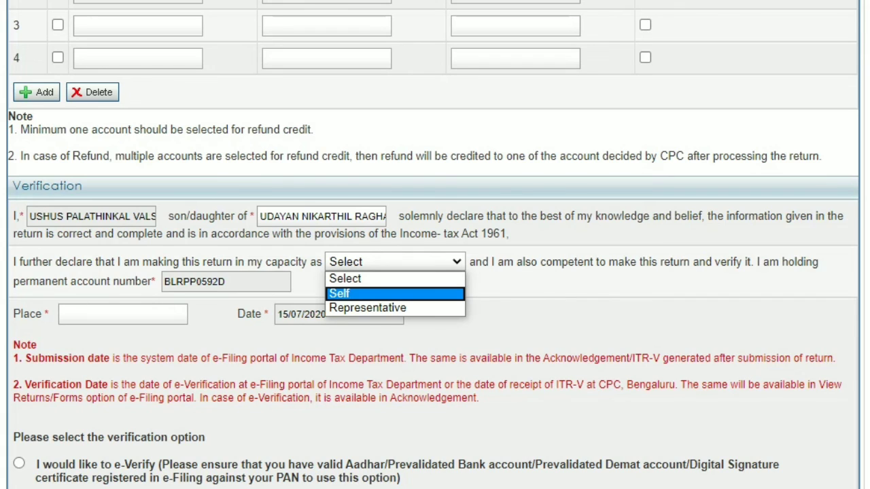
{"action": "left_click", "coordinate": [395, 292]}
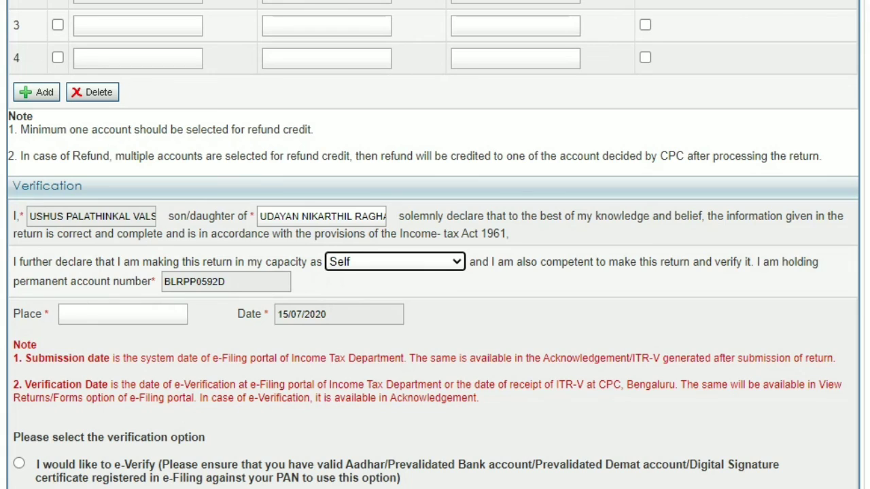
Step: Enter alappuzha as the place of verification
{"action": "left_click", "coordinate": [122, 314]}
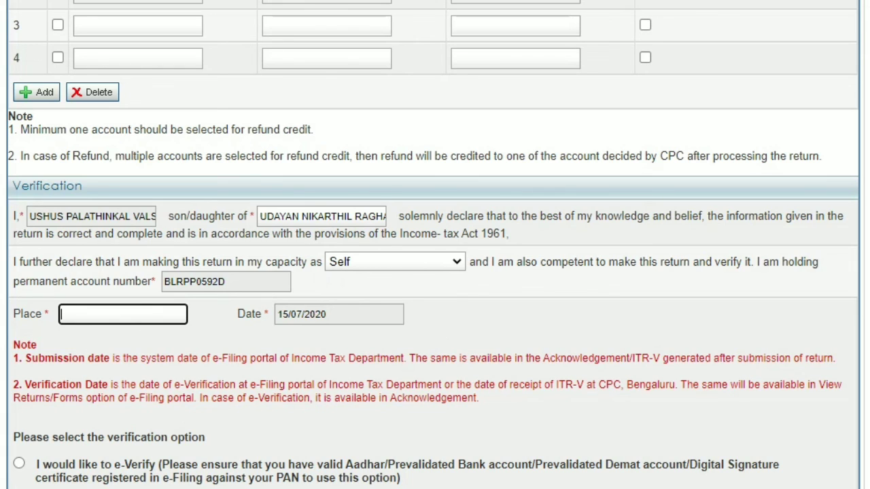
{"action": "scroll", "coordinate": [435, 245], "scroll_direction": "down", "scroll_amount": 2}
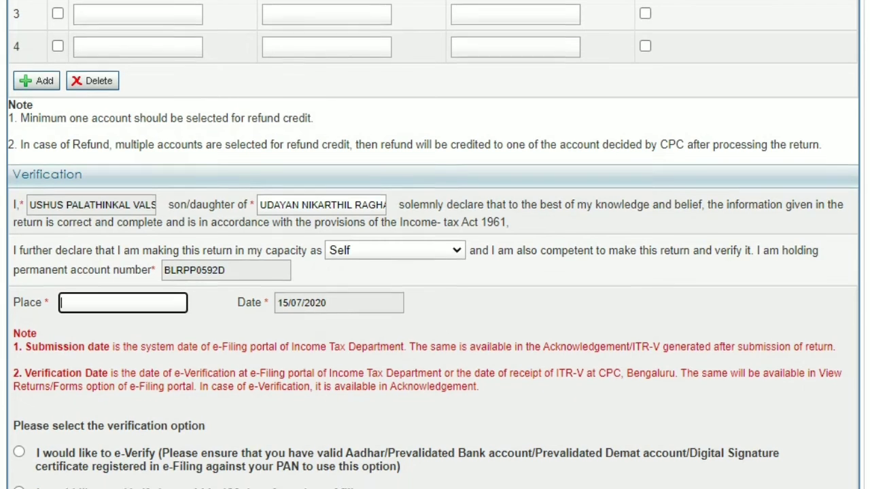
{"action": "scroll", "coordinate": [435, 244], "scroll_direction": "down", "scroll_amount": 1}
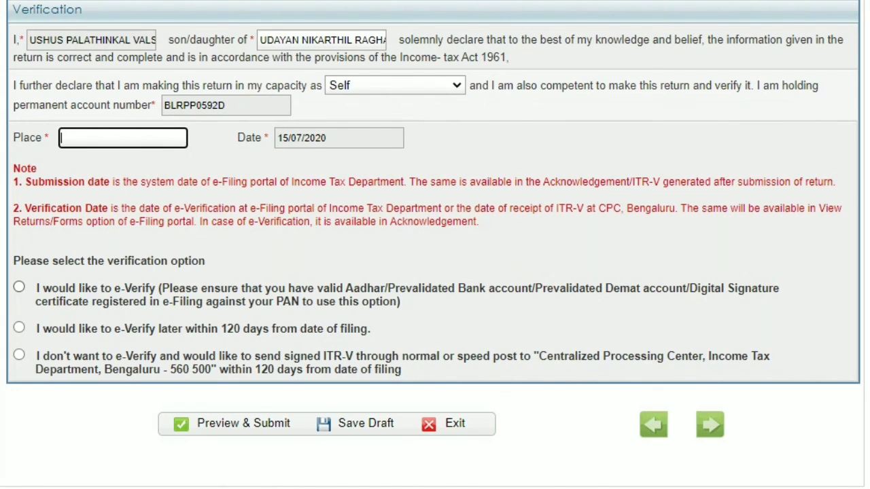
{"action": "key", "text": "Tab"}
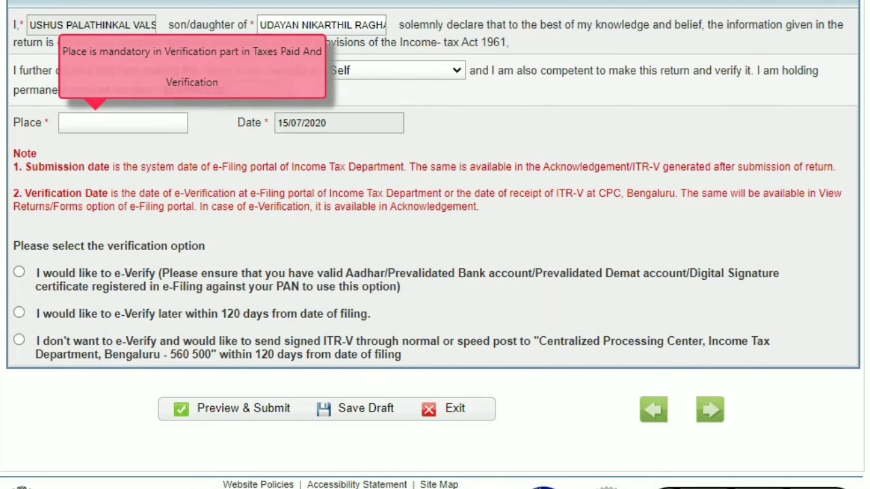
{"action": "left_click", "coordinate": [122, 123]}
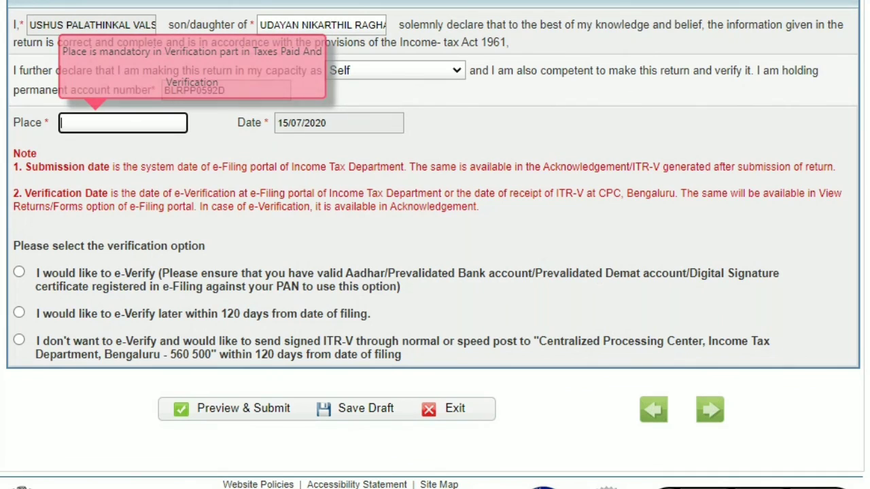
{"action": "type", "text": "alapp"}
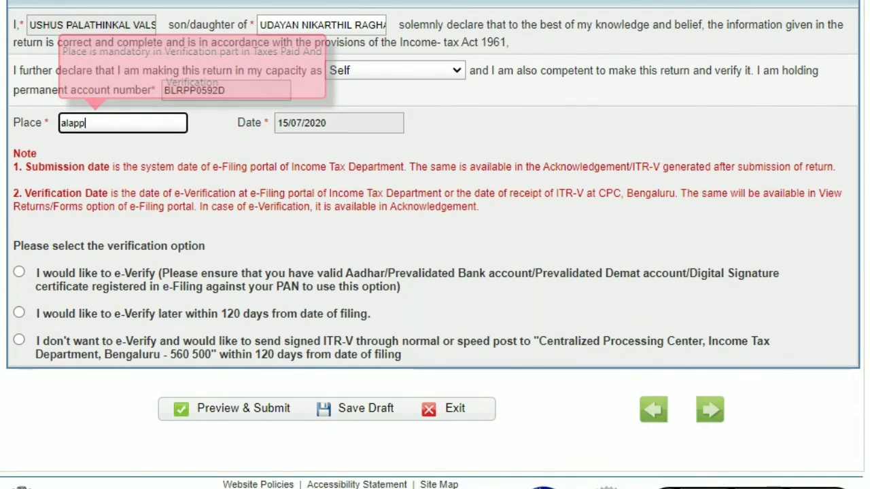
{"action": "type", "text": "uzha"}
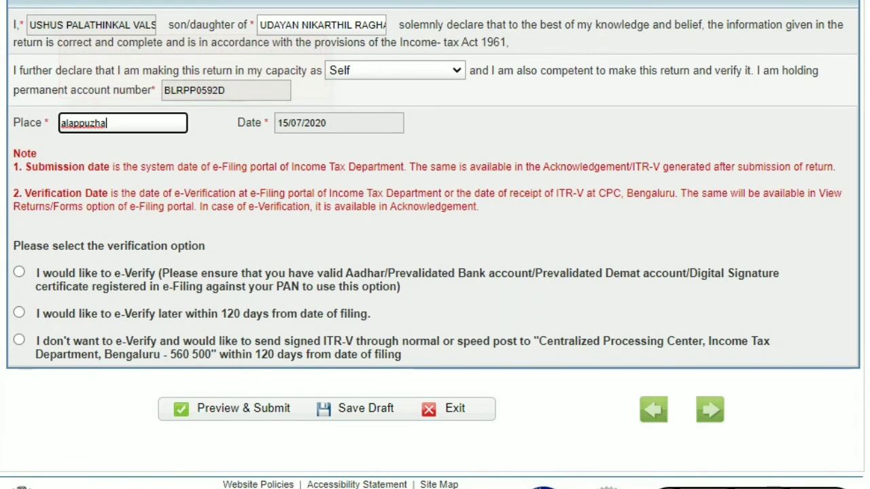
Step: Choose the option to e-Verify now and try to preview and submit the return
{"action": "left_click", "coordinate": [19, 272]}
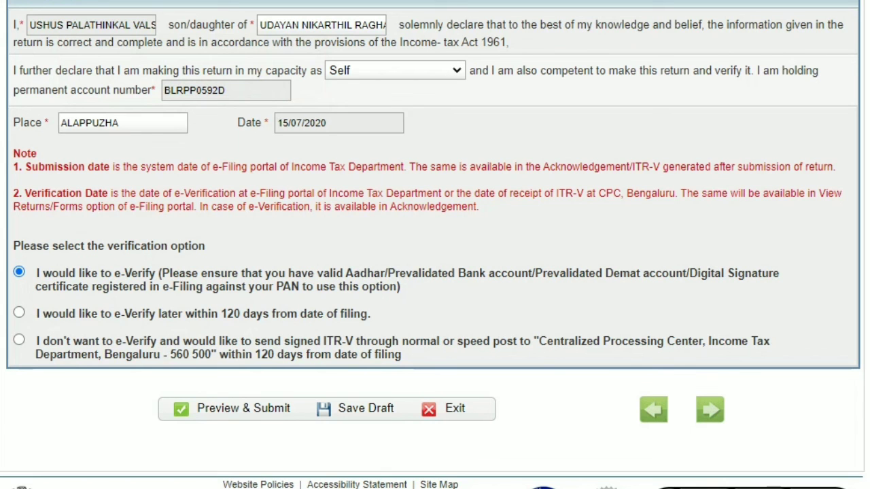
{"action": "left_click", "coordinate": [236, 408]}
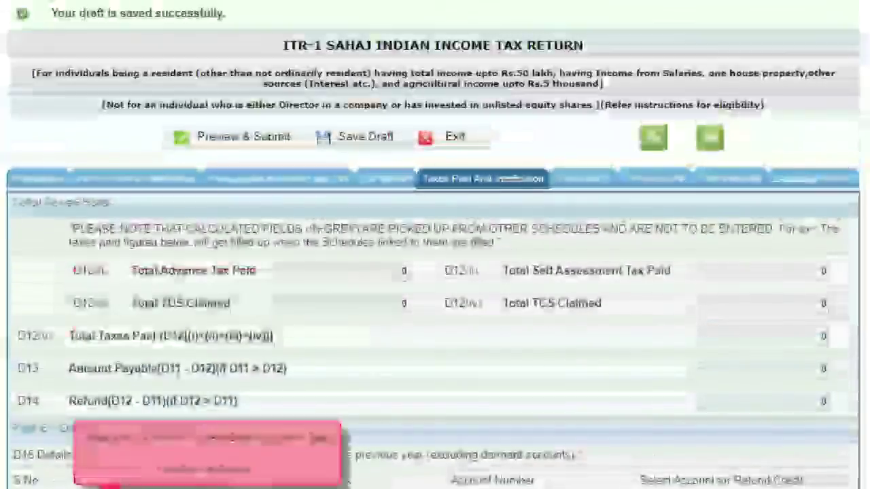
{"action": "scroll", "coordinate": [435, 272], "scroll_direction": "up", "scroll_amount": 1}
{"action": "scroll", "coordinate": [435, 272], "scroll_direction": "down", "scroll_amount": 4}
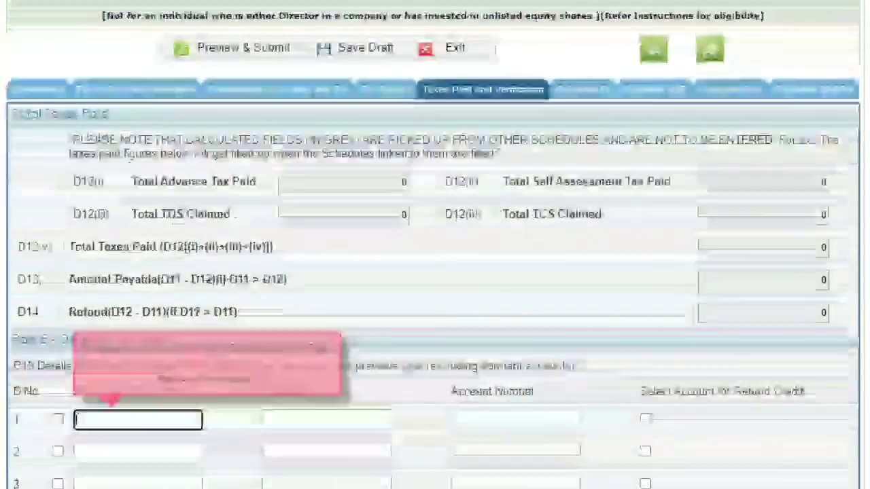